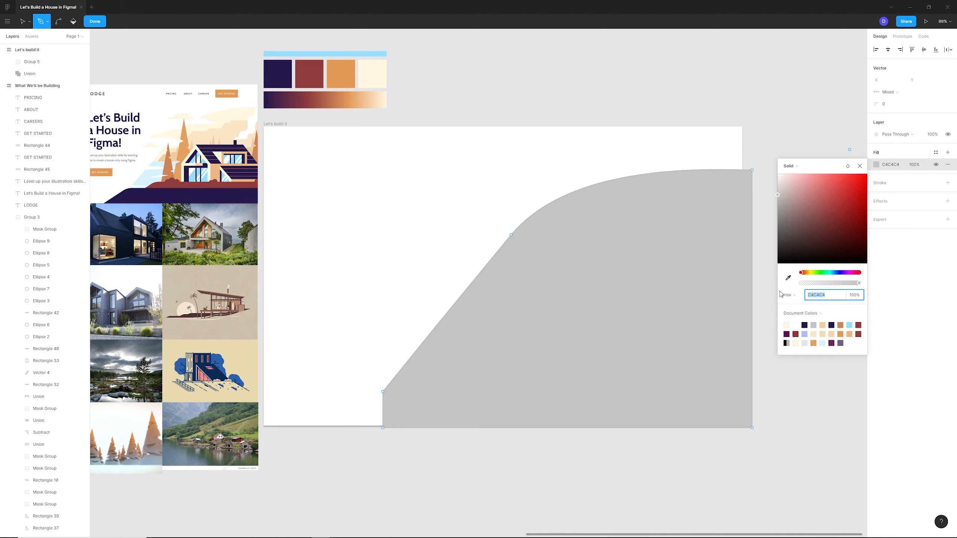
Step: Fill the large curved background shape with the cream colour sampled from the palette's lightest swatch
click(787, 277)
click(380, 73)
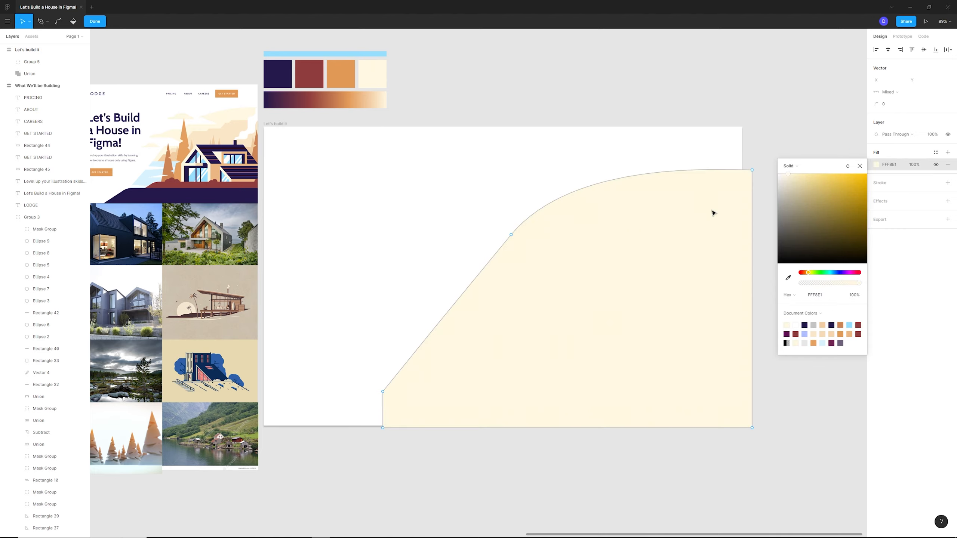
click(860, 165)
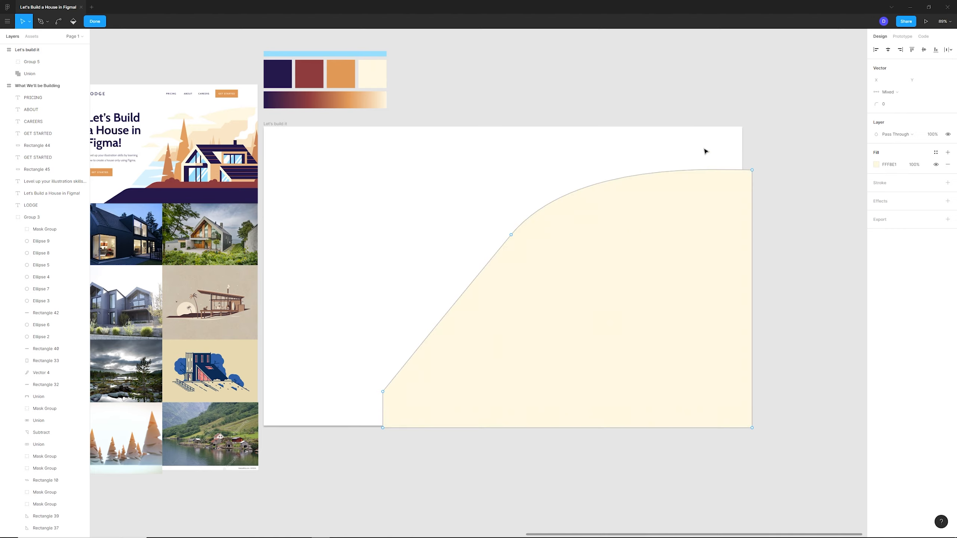
Step: Align the cream hill shape with the right edge of the "Let's build it" frame and place it inside, behind the house group
key(Escape)
drag(719, 209, 711, 209)
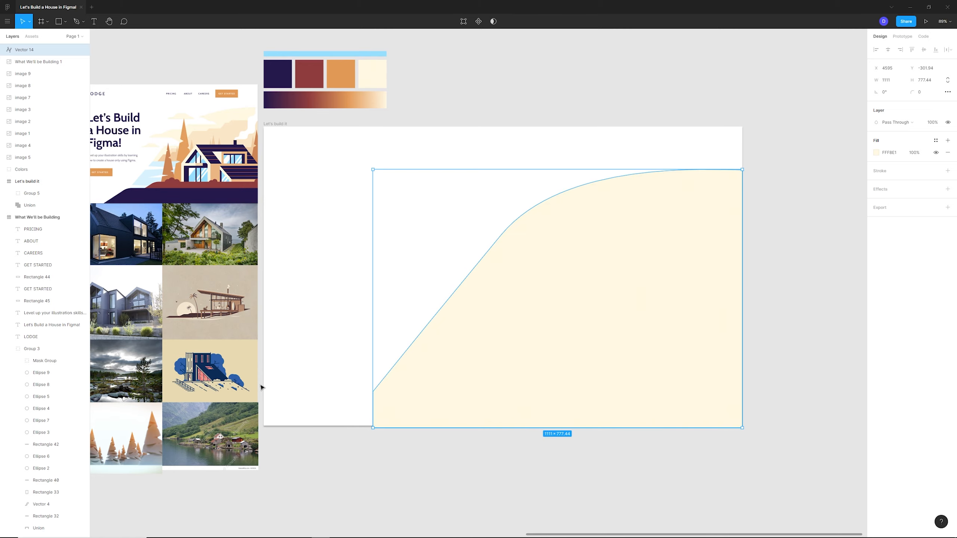
drag(2, 49, 19, 200)
click(824, 249)
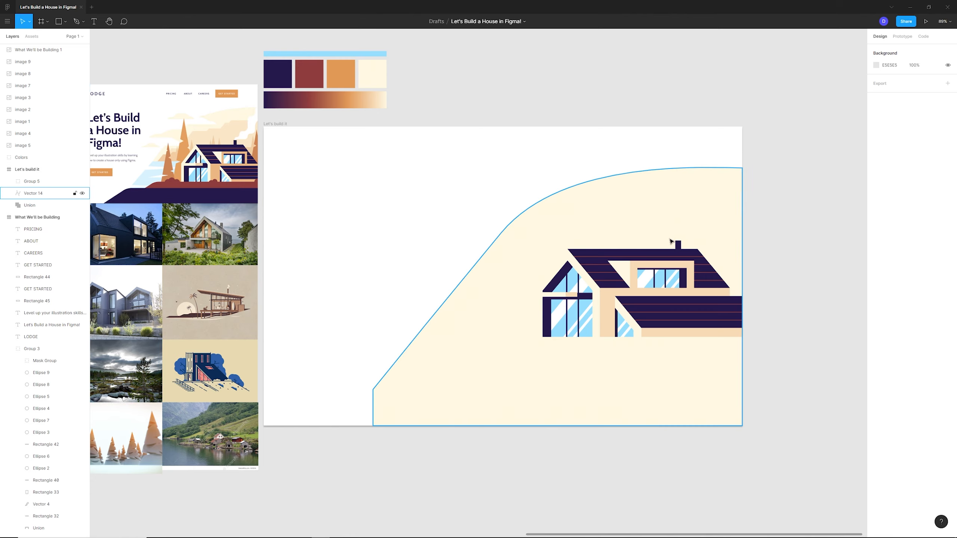
click(661, 227)
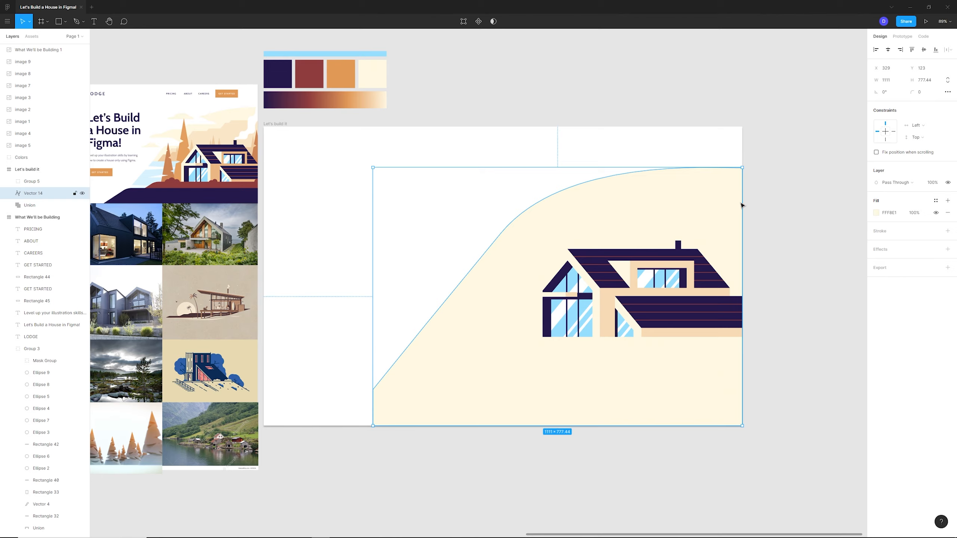
Step: Draw a closed stepped shape with the Pen tool, about 849 × 229.5, descending leftward from the frame's right edge across the upper house
click(77, 22)
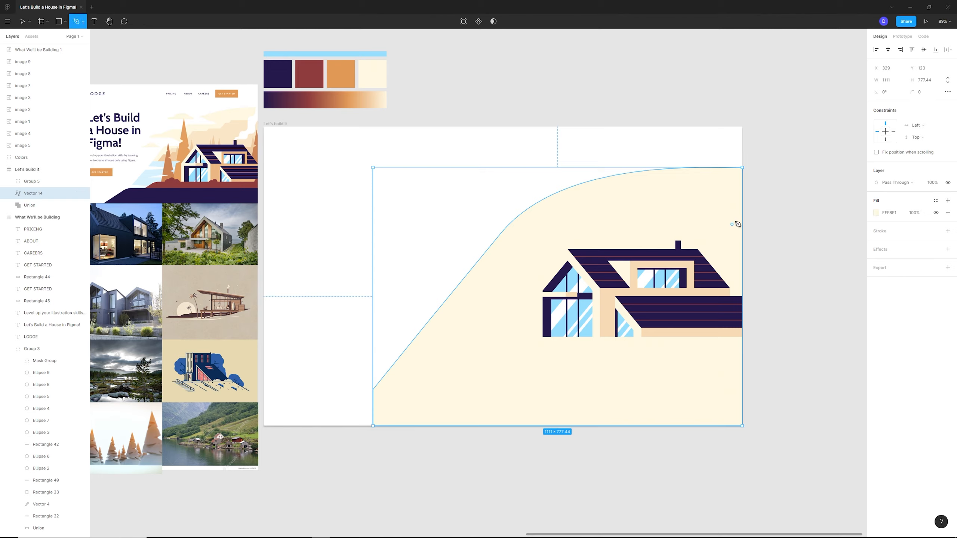
click(747, 207)
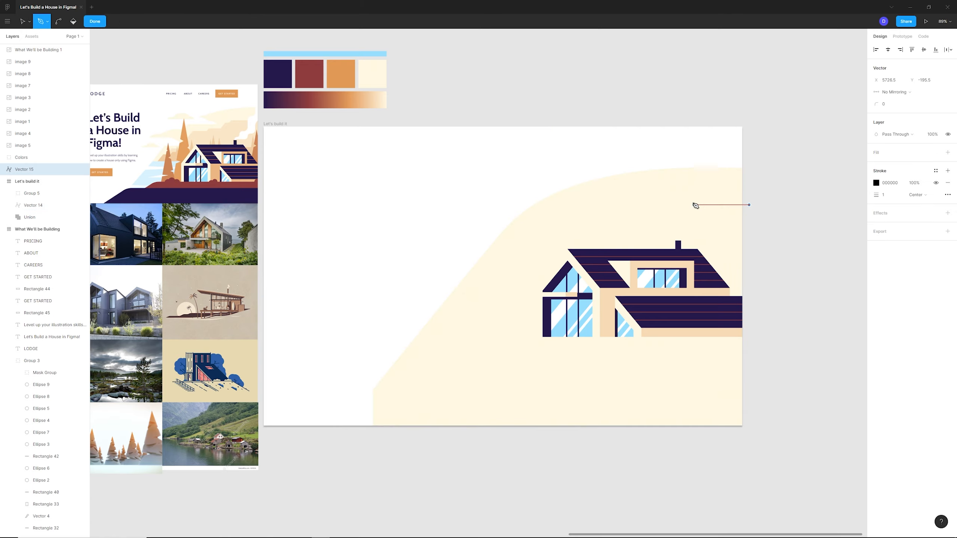
click(674, 205)
click(662, 216)
click(614, 215)
click(609, 221)
click(582, 221)
click(577, 226)
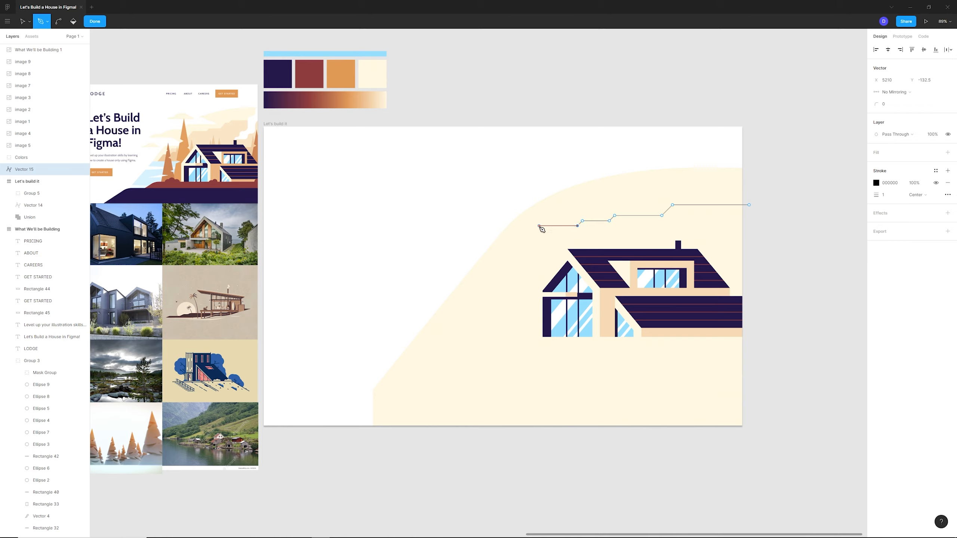
click(537, 226)
click(511, 252)
click(496, 252)
click(467, 281)
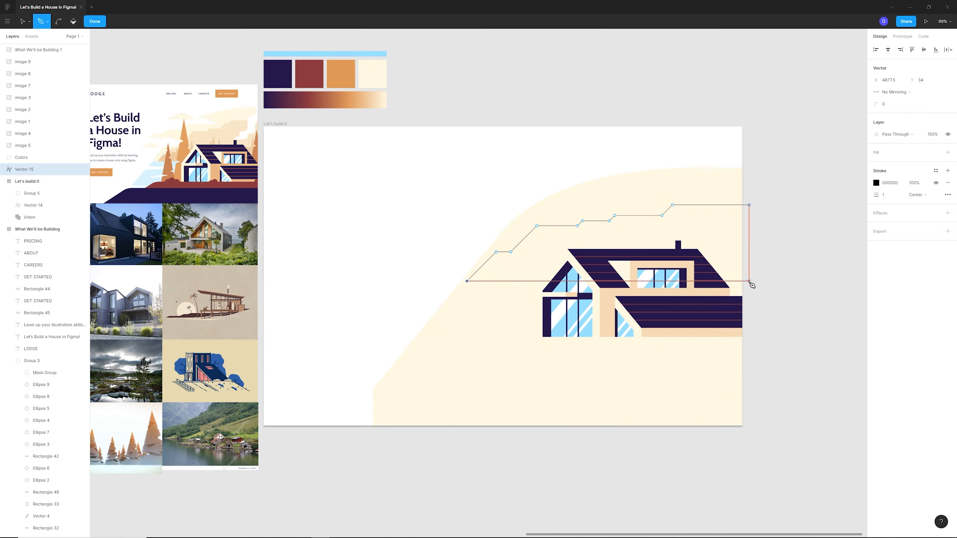
click(750, 282)
click(749, 205)
Step: Remove the stepped shape's stroke and fill it with peach F5D8B2 sampled from the palette gradient
click(948, 183)
click(948, 152)
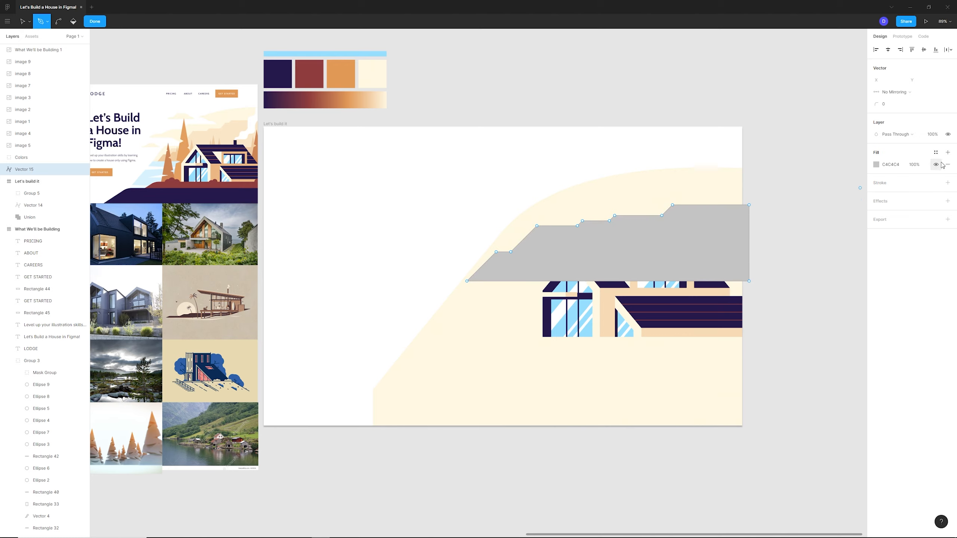
click(875, 164)
click(788, 278)
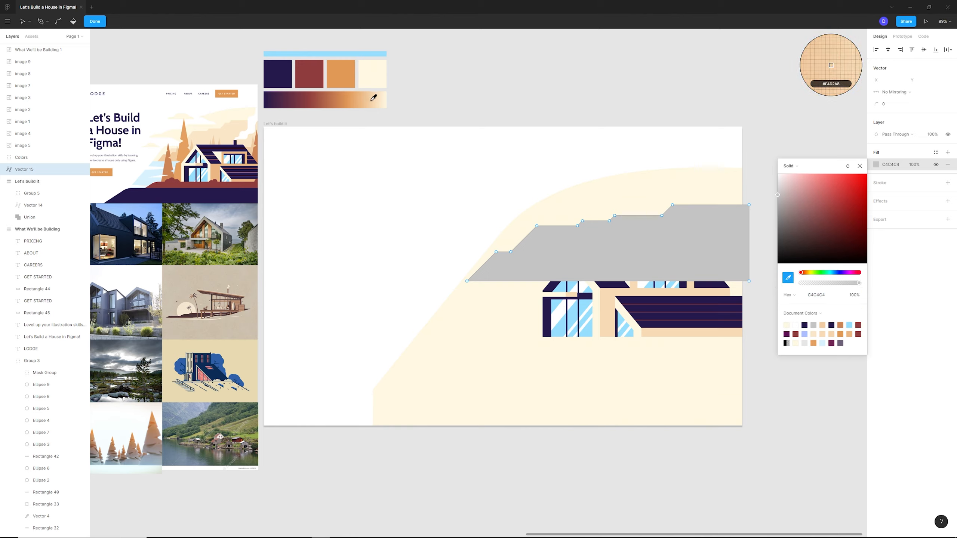
click(373, 96)
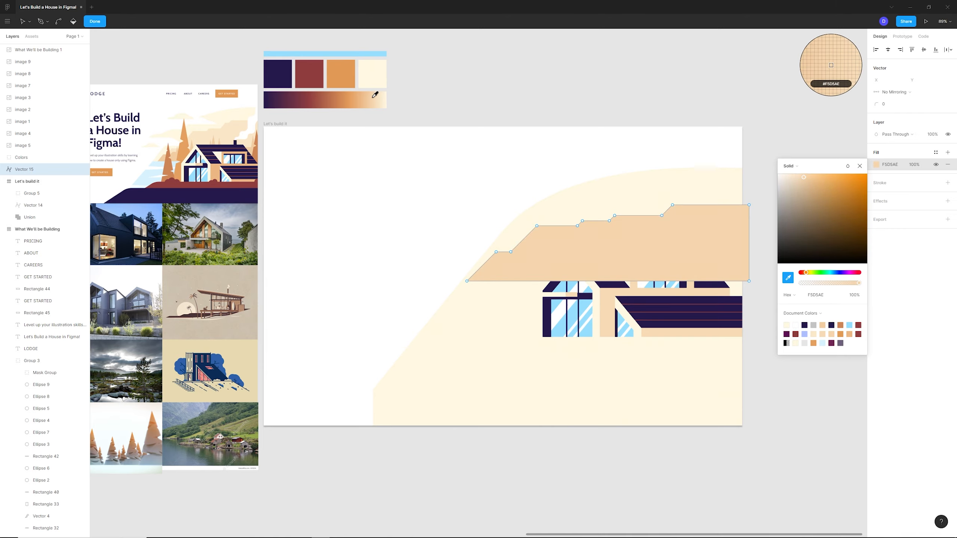
click(378, 97)
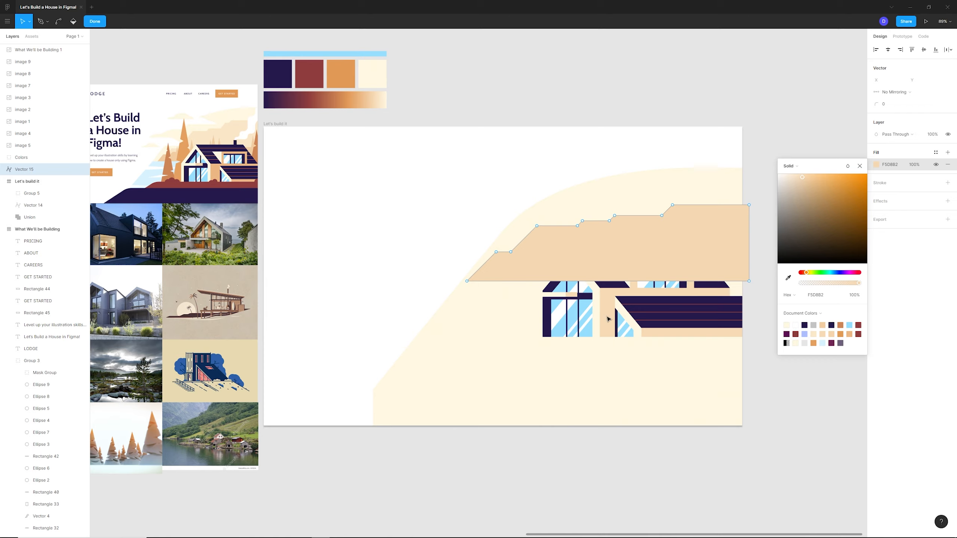
click(759, 215)
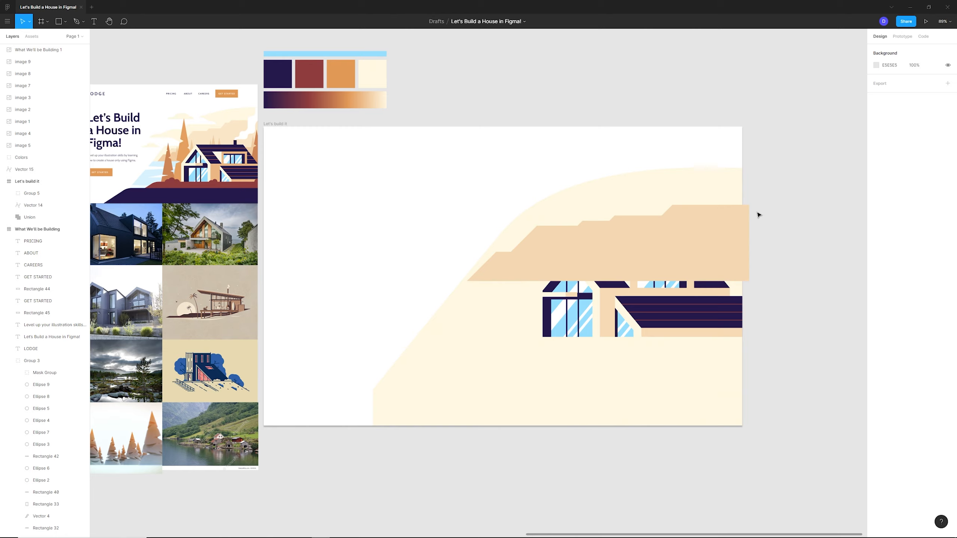
Step: Move the peach stepped shape into the "Let's build it" frame, behind the house group and above the cream hill
click(34, 170)
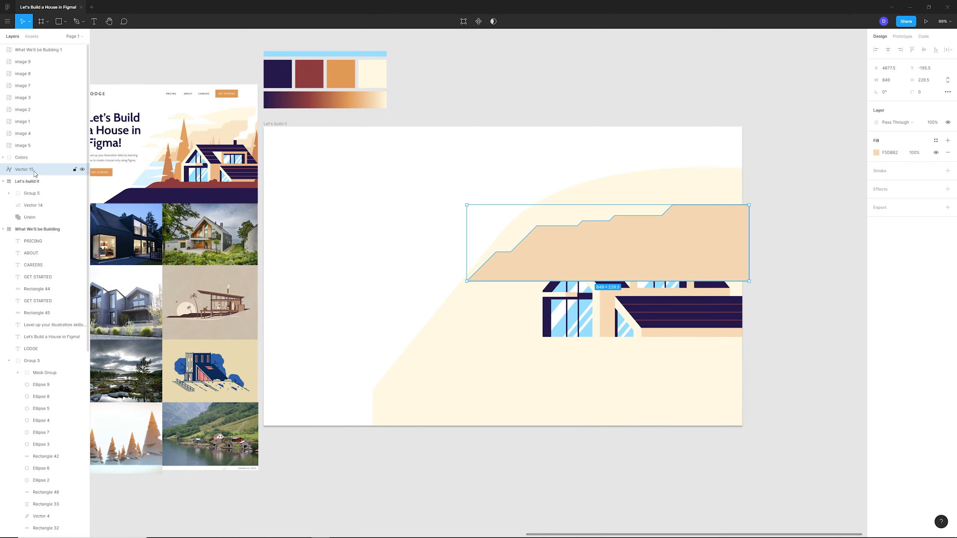
mouse_move(35, 171)
mouse_down()
mouse_move(36, 212)
mouse_move(32, 189)
mouse_up()
click(782, 384)
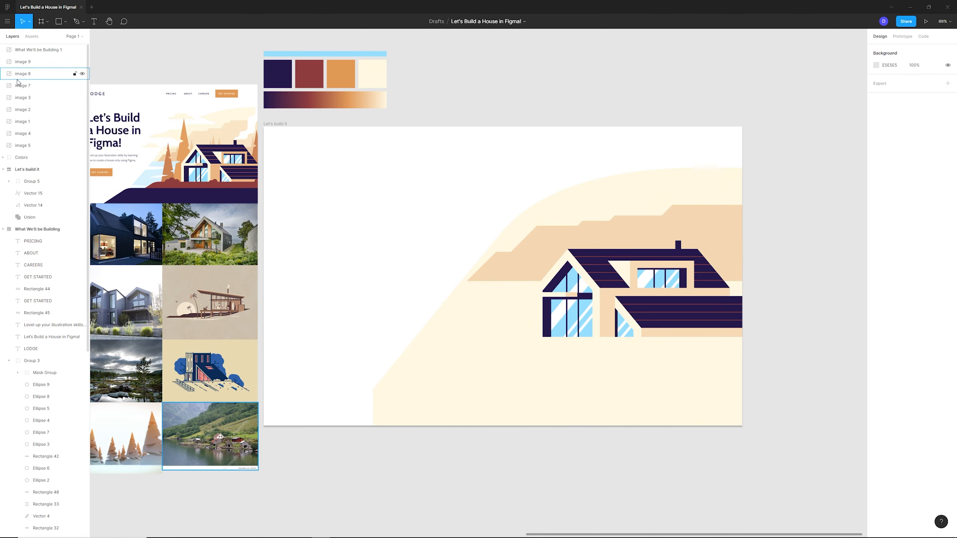
Step: Draw a second closed stepped shape with the Pen tool, about 928 × 135, below the first one and across the middle of the house
click(73, 25)
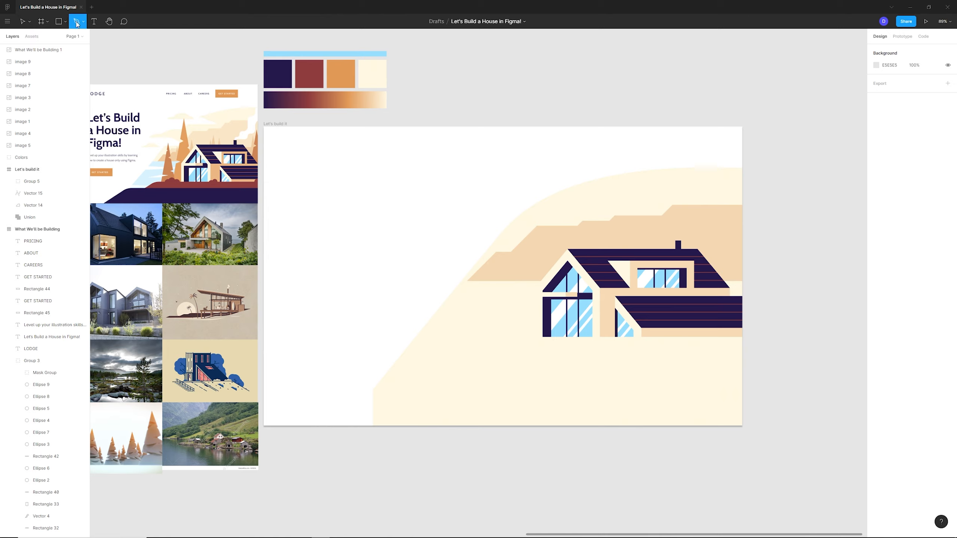
click(746, 258)
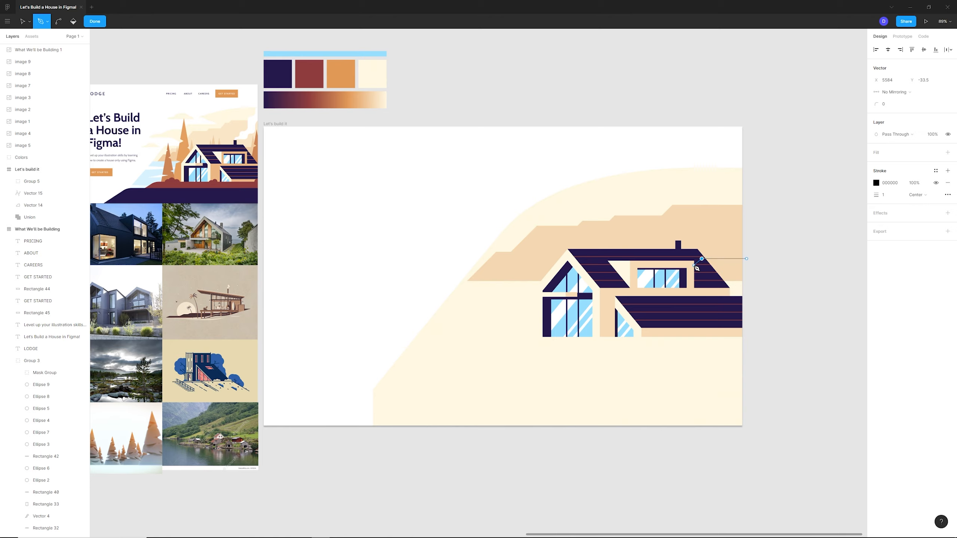
click(696, 264)
click(600, 265)
click(592, 272)
click(544, 272)
click(538, 280)
click(495, 279)
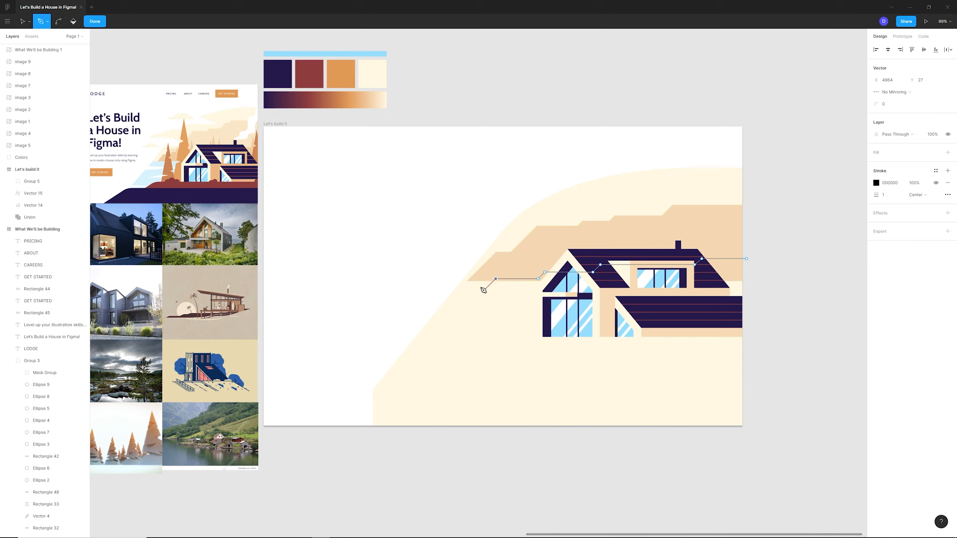
key(ctrl+z)
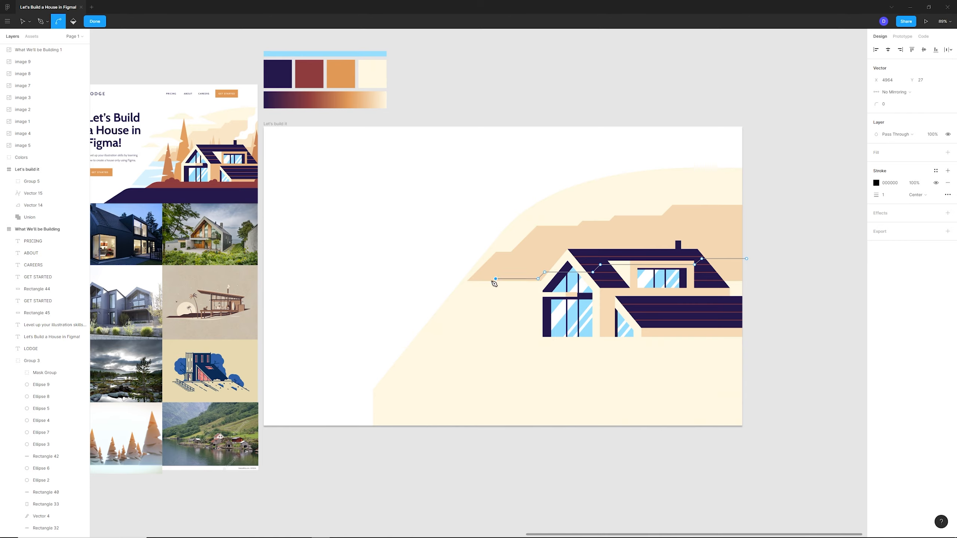
click(489, 279)
click(484, 283)
click(458, 283)
click(438, 304)
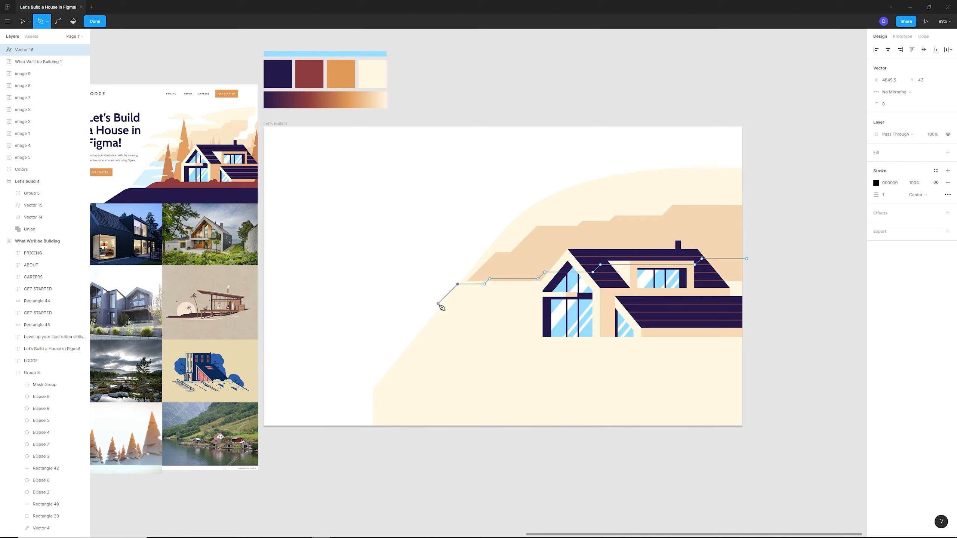
click(746, 304)
click(746, 258)
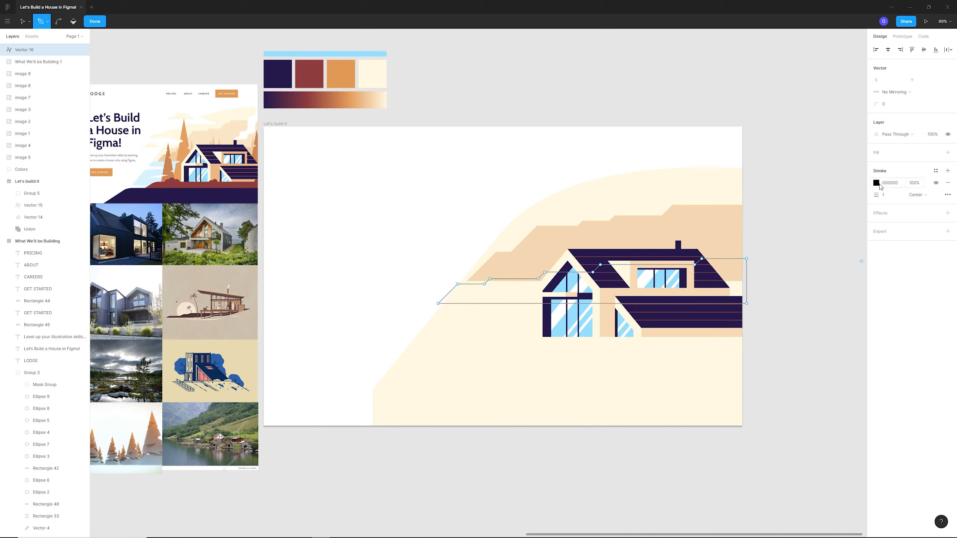
Step: Replace the second stepped shape's stroke with a solid fill of F0C89A sampled from the palette gradient
click(876, 165)
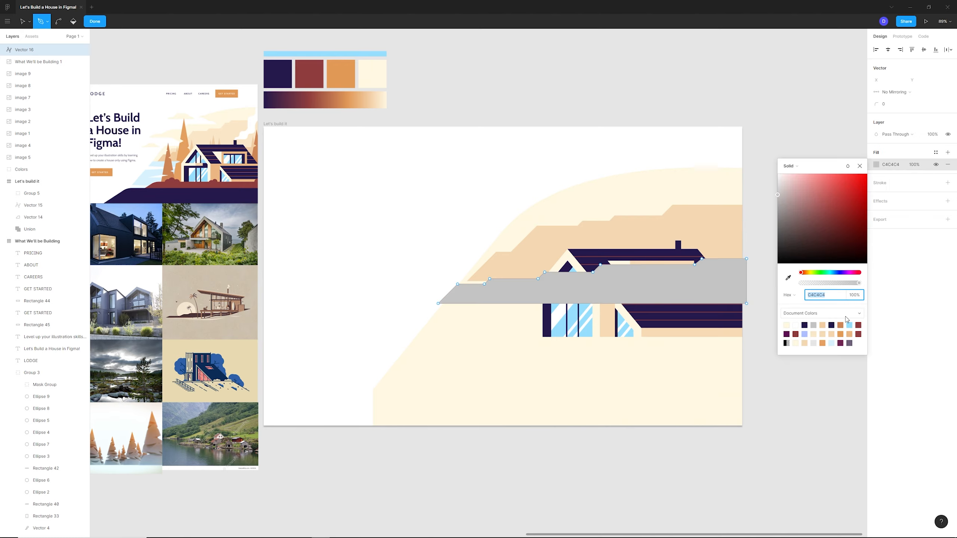
click(787, 277)
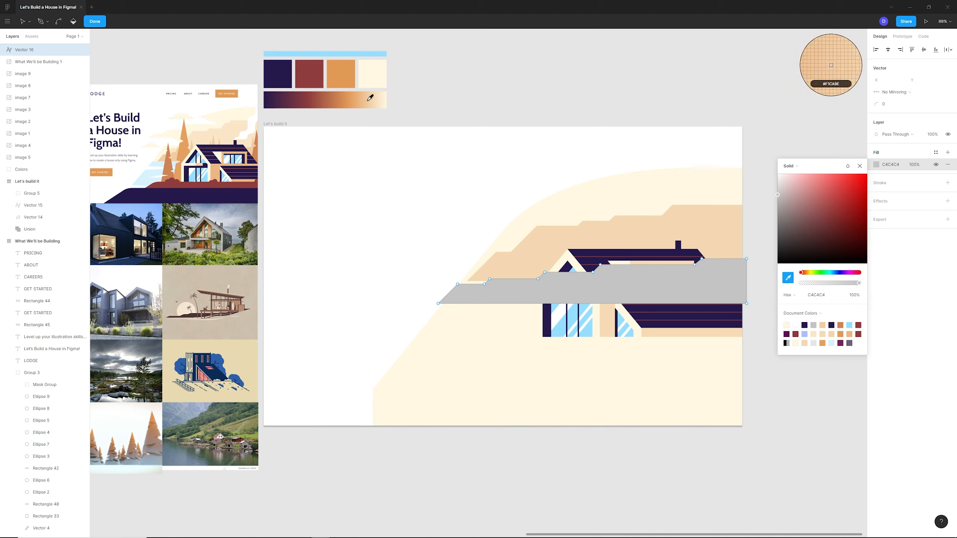
click(354, 97)
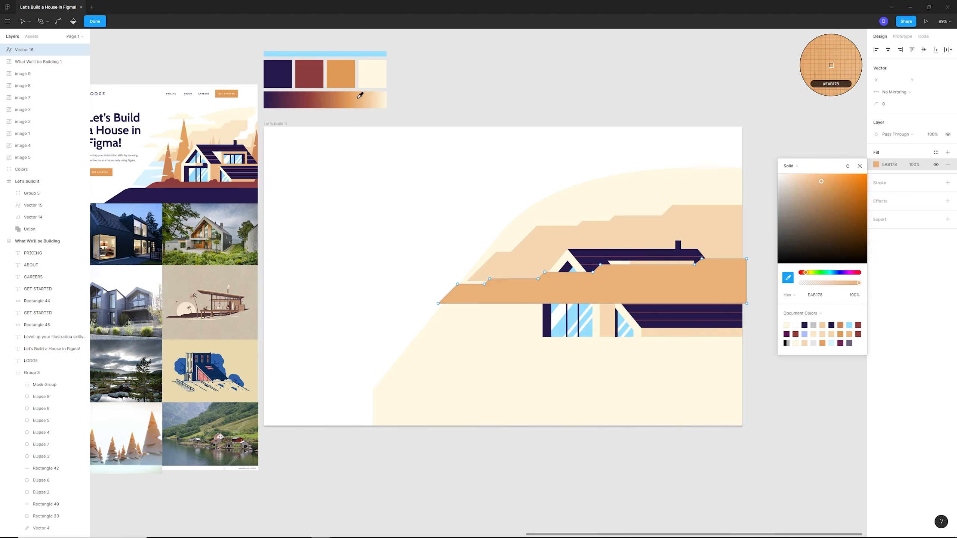
click(364, 97)
click(365, 99)
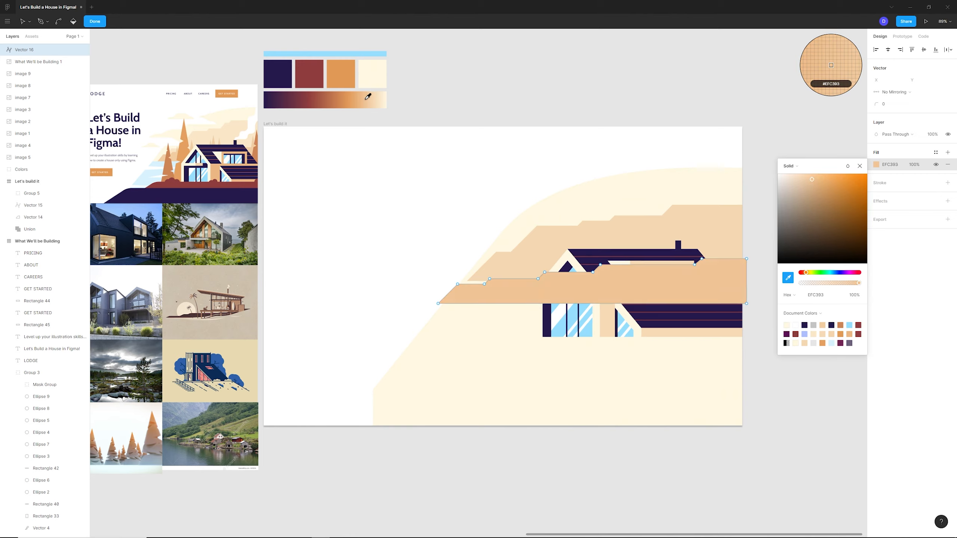
click(369, 96)
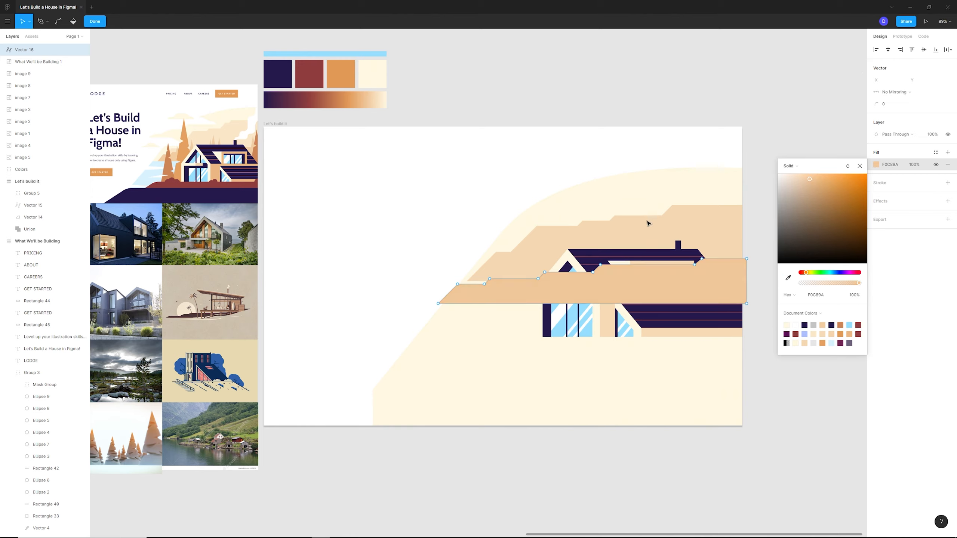
key(ctrl)
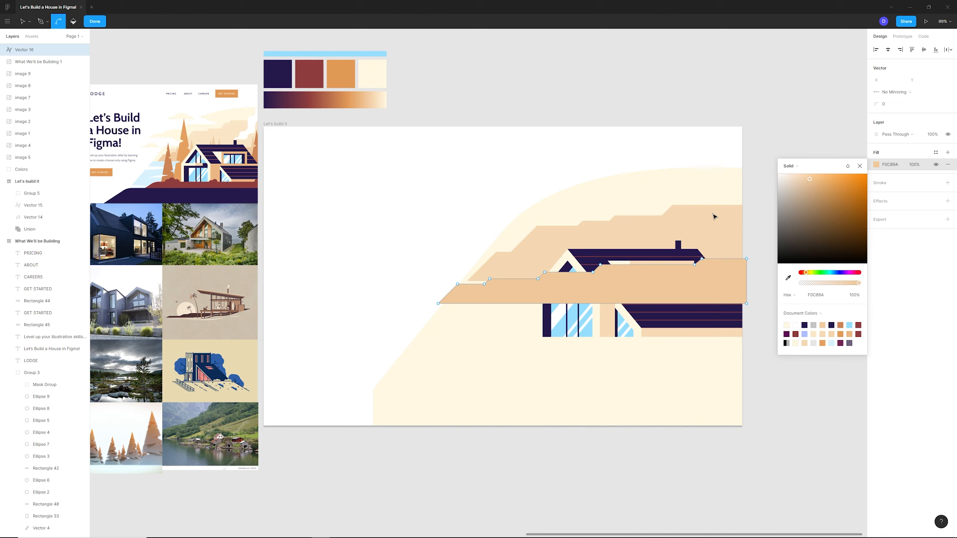
key(Escape)
Step: Recolour the upper stepped shape to the lighter FBEACD sampled near the pale end of the palette gradient
click(715, 218)
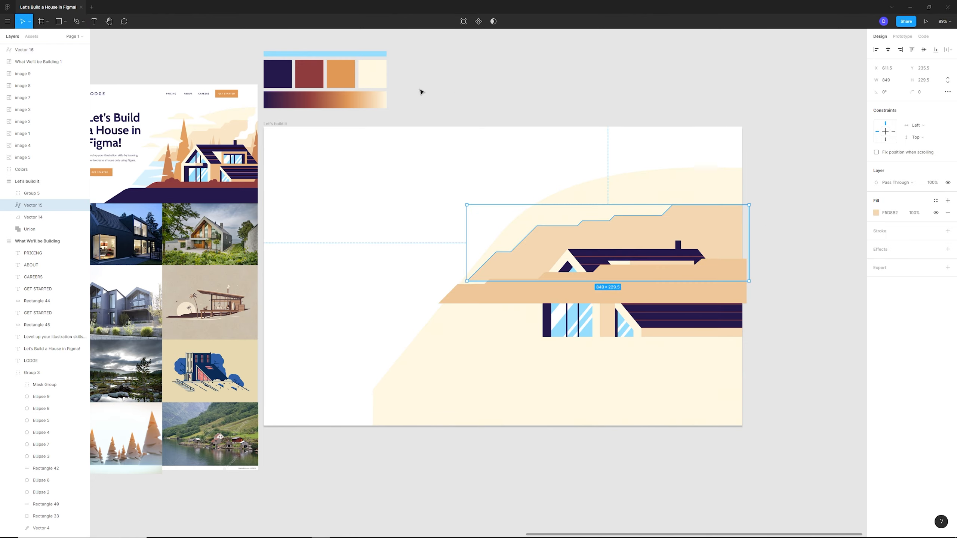
click(876, 213)
click(787, 326)
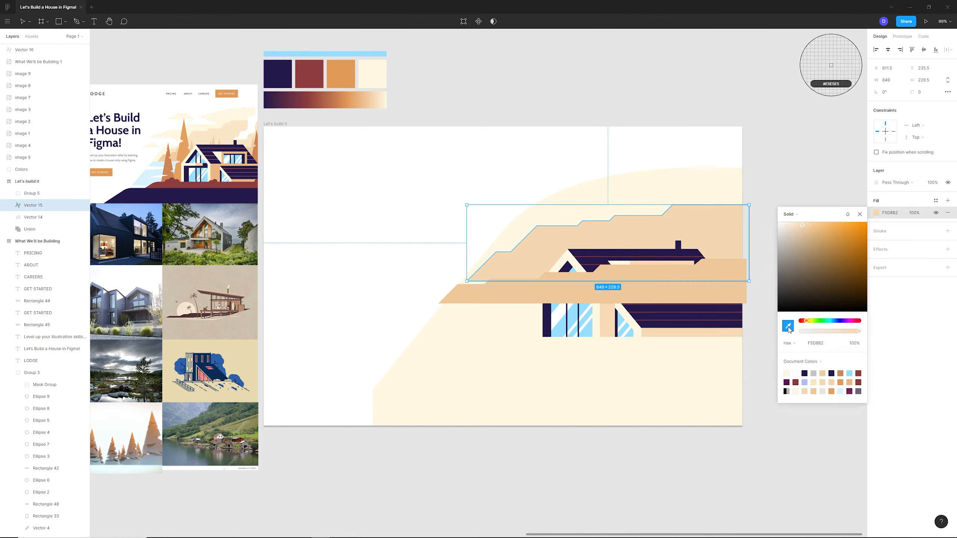
click(379, 96)
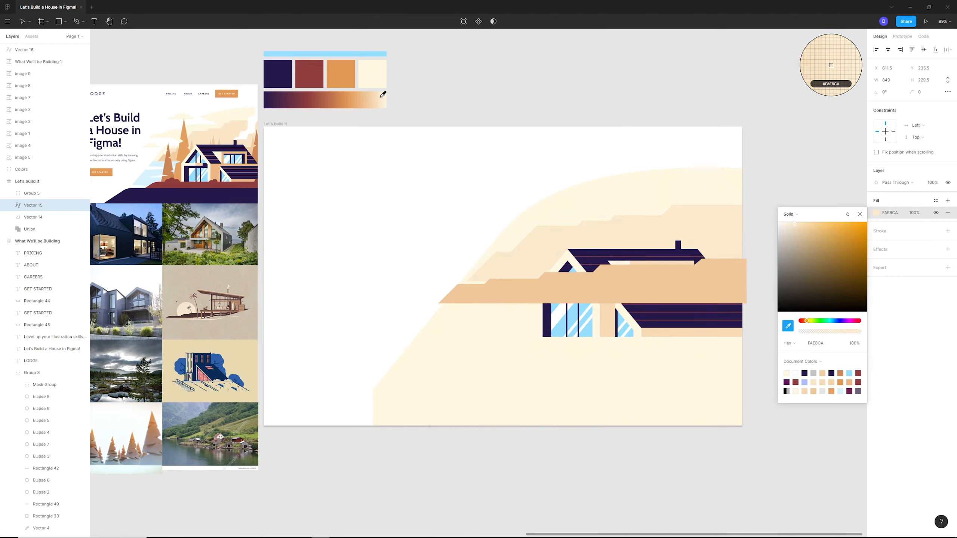
click(384, 95)
click(649, 92)
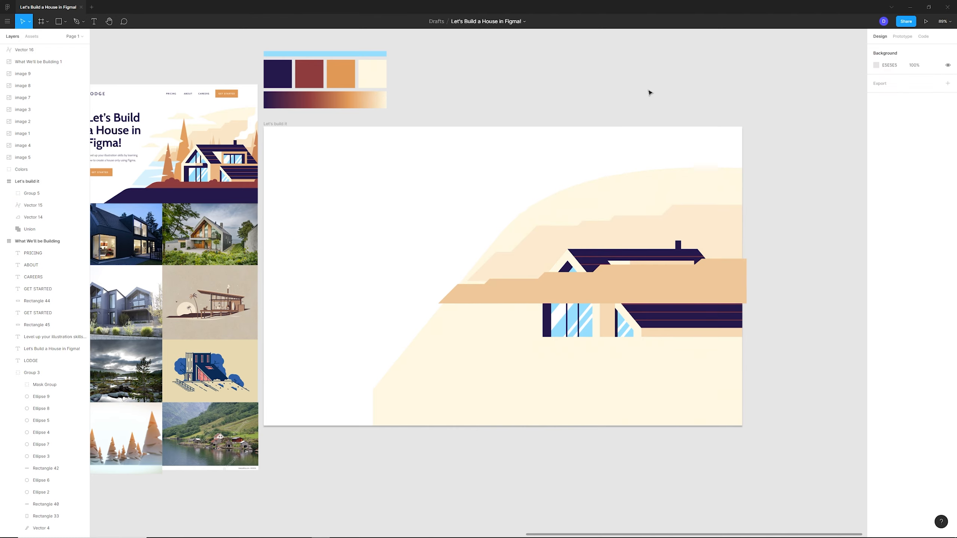
Step: Shift both stepped shapes up and to the right, placing the upper one at about X 685, Y 215
click(618, 290)
mouse_move(641, 295)
mouse_down()
mouse_move(650, 280)
mouse_move(632, 282)
mouse_move(655, 284)
mouse_up()
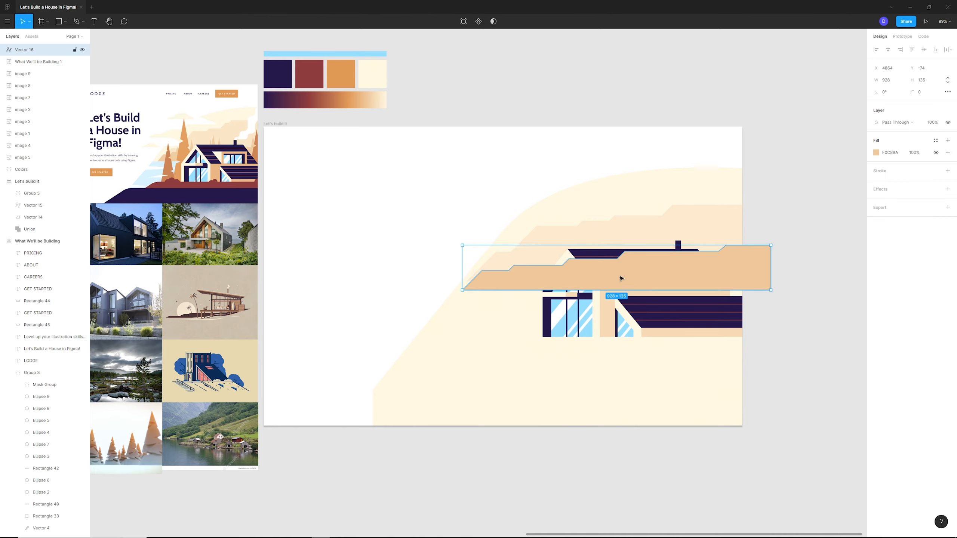
drag(569, 233, 591, 225)
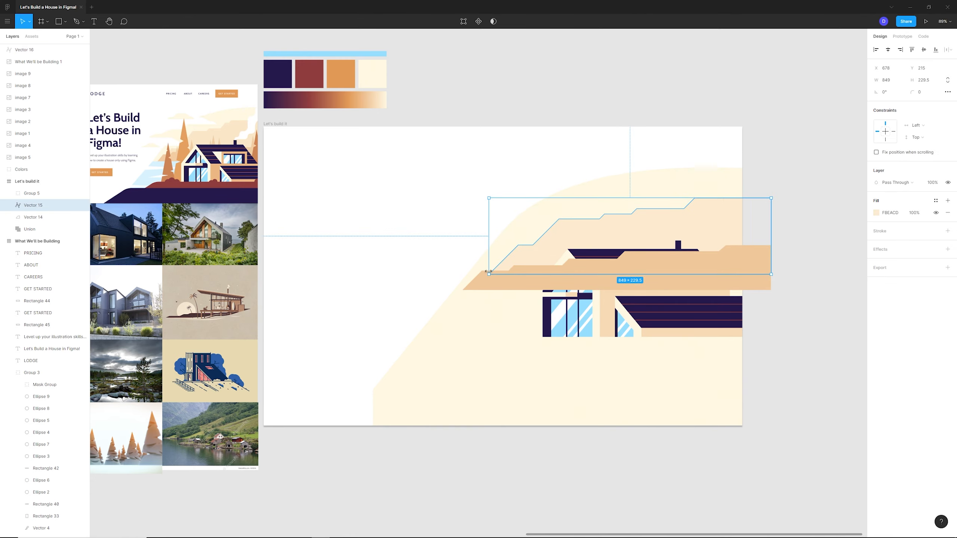
drag(516, 258, 519, 259)
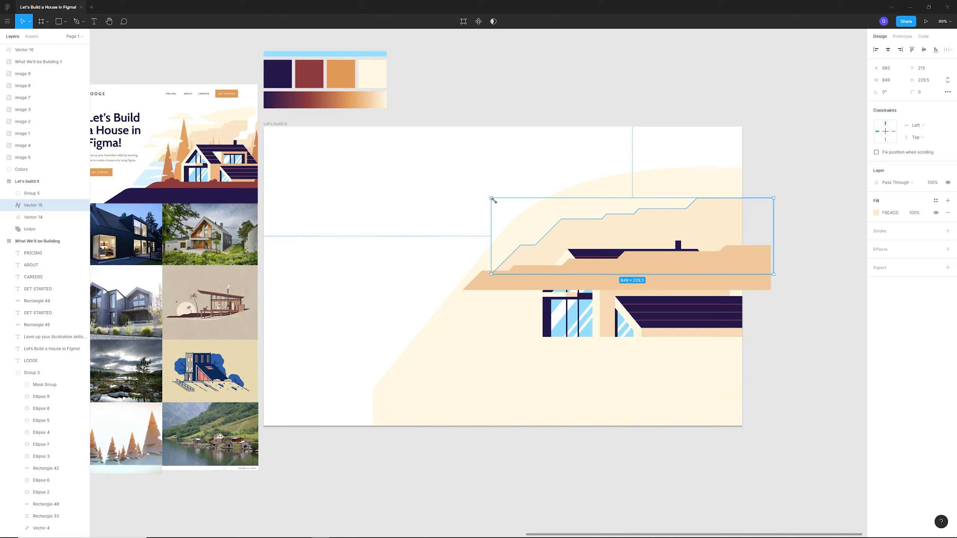
Step: Raise the cream hill's left corner point to about Y 745 and adjust the slope's curve handle to about X 563, Y 485
double_click(512, 239)
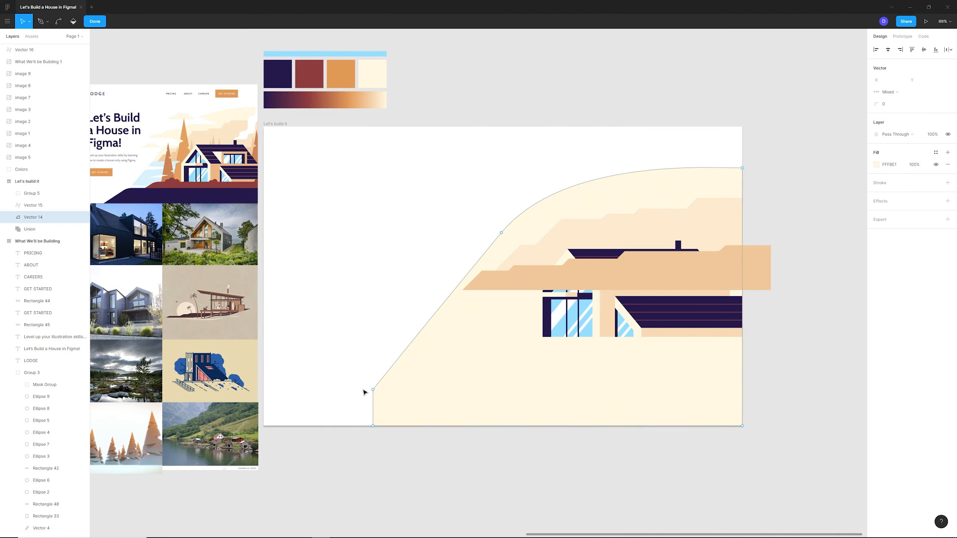
drag(372, 392, 375, 375)
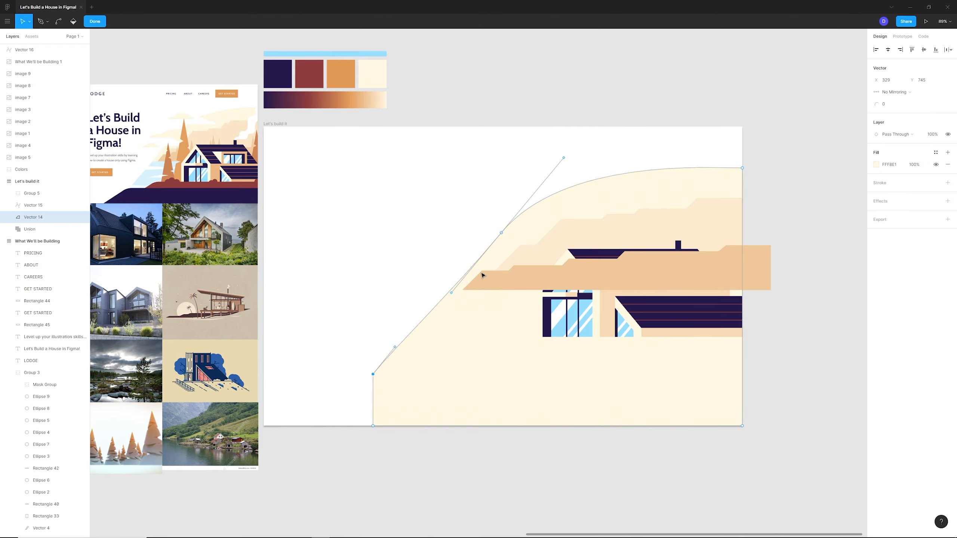
drag(452, 294, 451, 288)
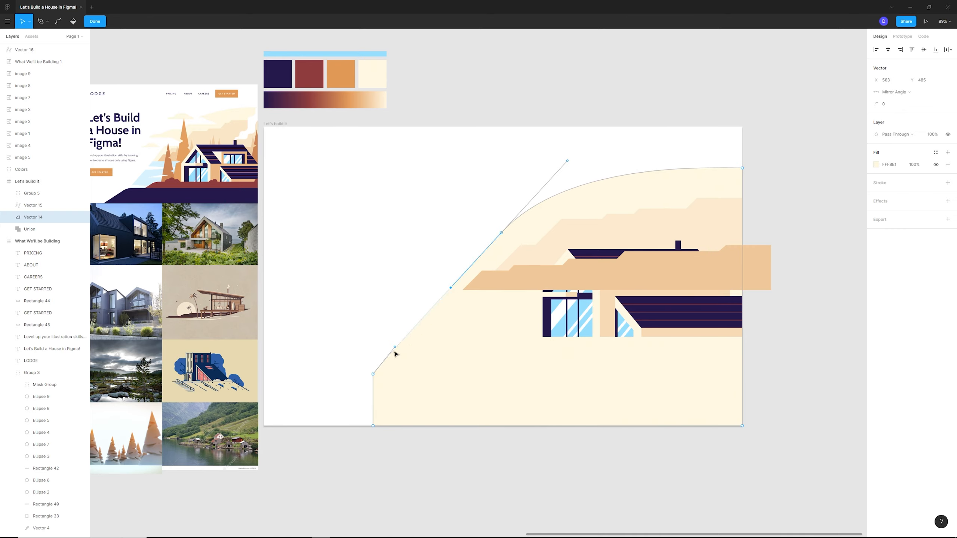
click(373, 374)
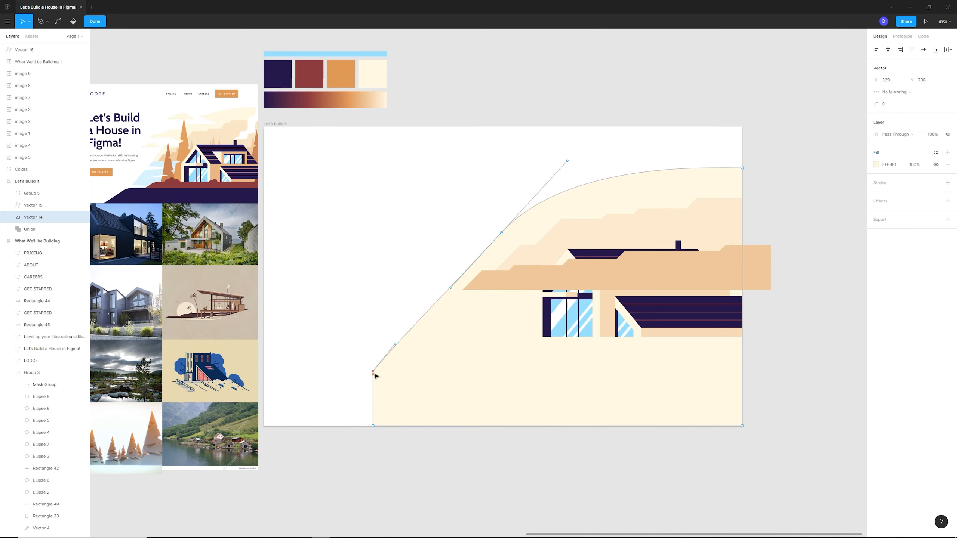
click(439, 398)
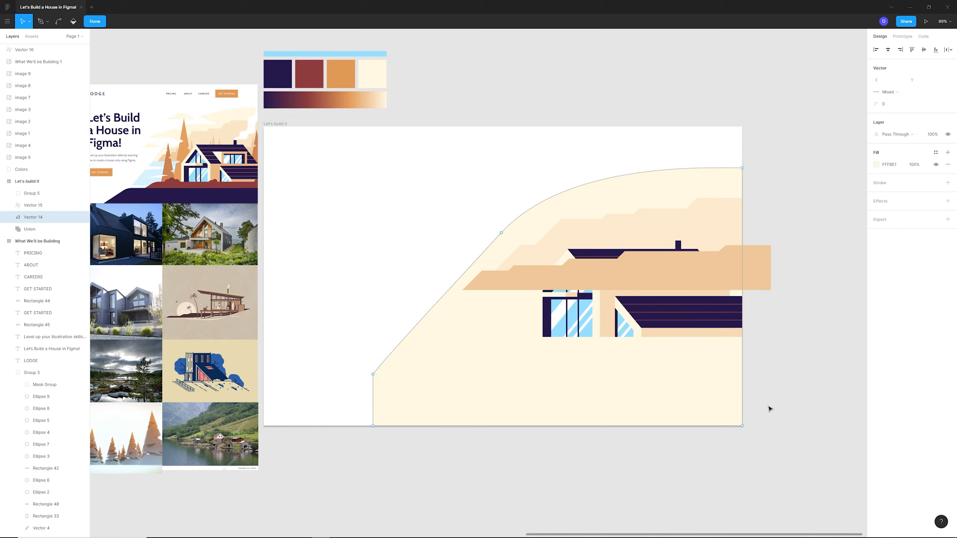
key(Escape)
key(Escape)
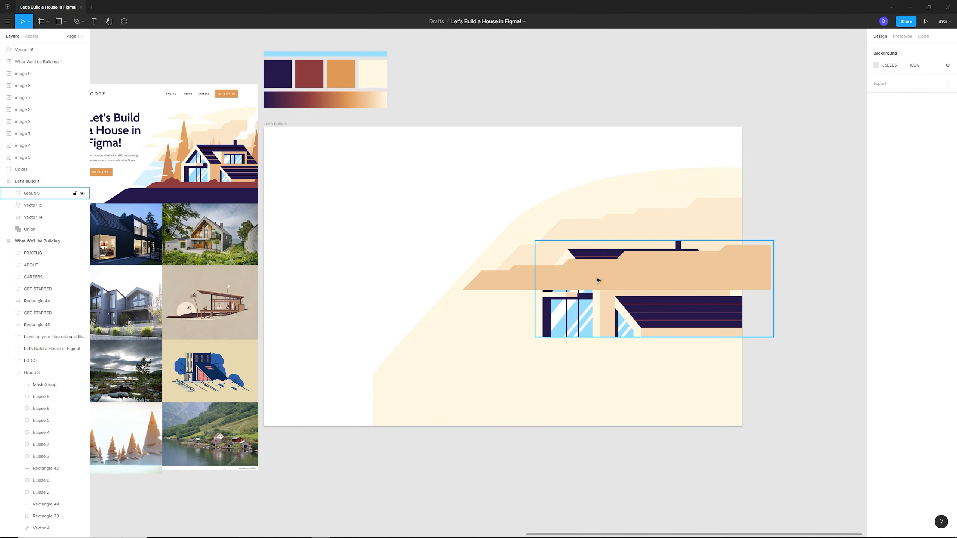
Step: Move the lower stepped shape into the Let's build it frame behind the house, at about X 601, Y 357
click(746, 277)
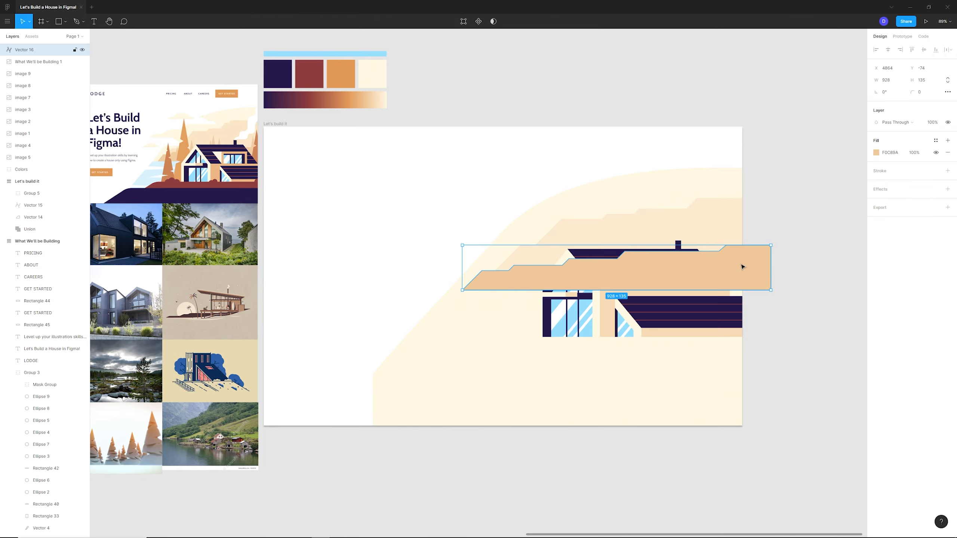
key(ctrl+x)
click(722, 224)
key(ctrl+v)
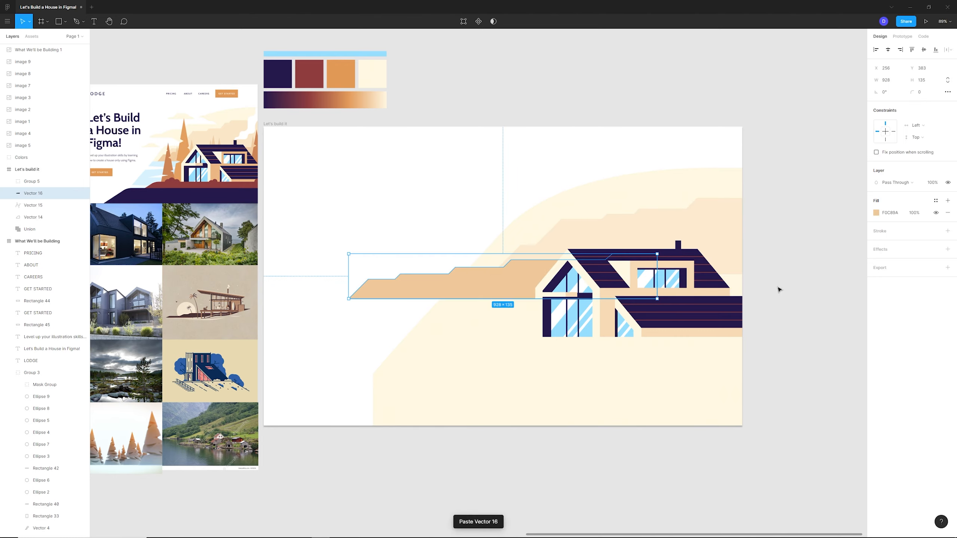
drag(491, 290, 510, 280)
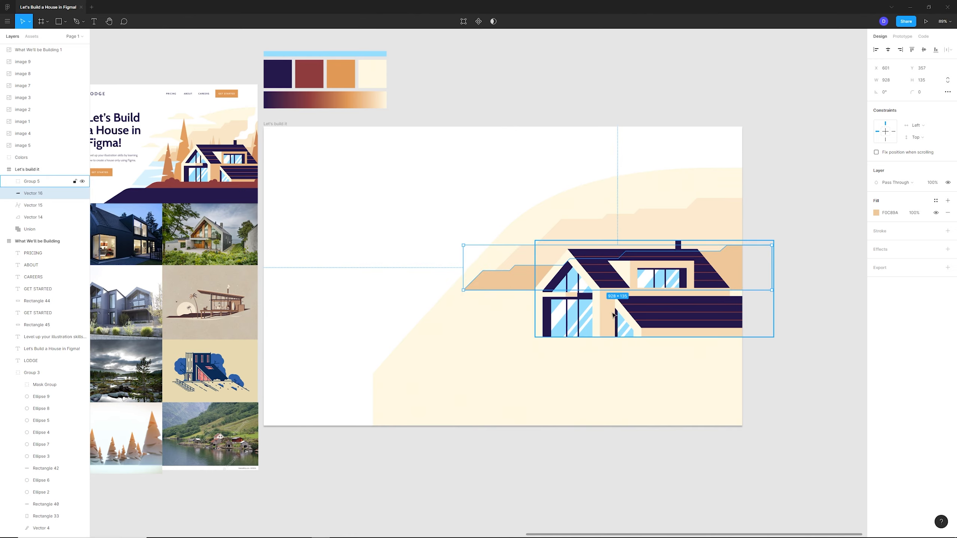
click(823, 361)
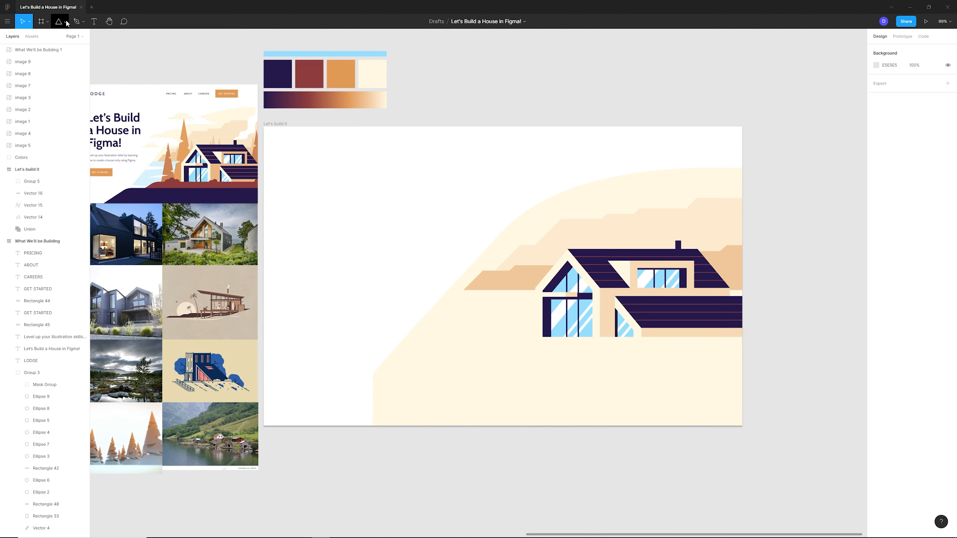
Step: Draw a narrow triangle about 33 × 135 as a tree just left of the house's gable, at about X 800, Y 330
click(58, 24)
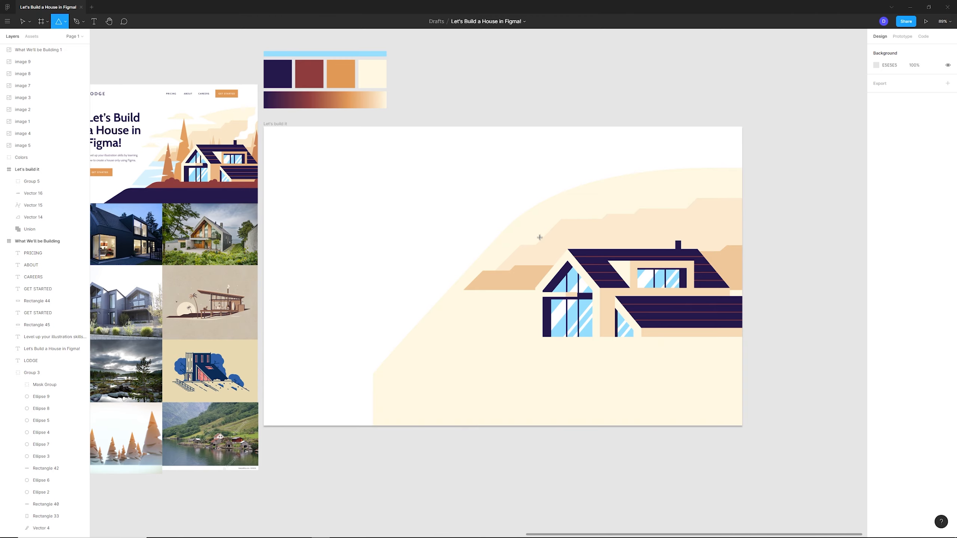
drag(534, 233, 545, 278)
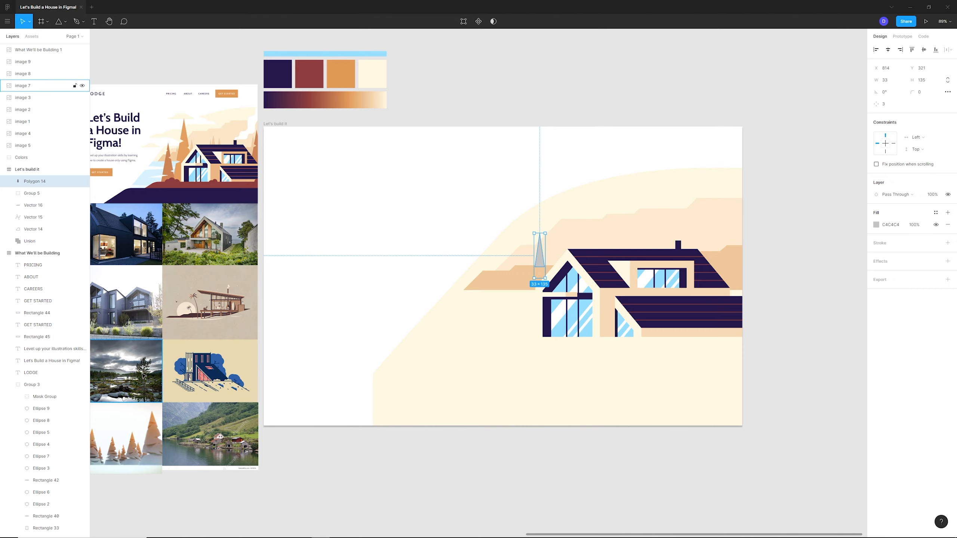
drag(543, 259, 539, 263)
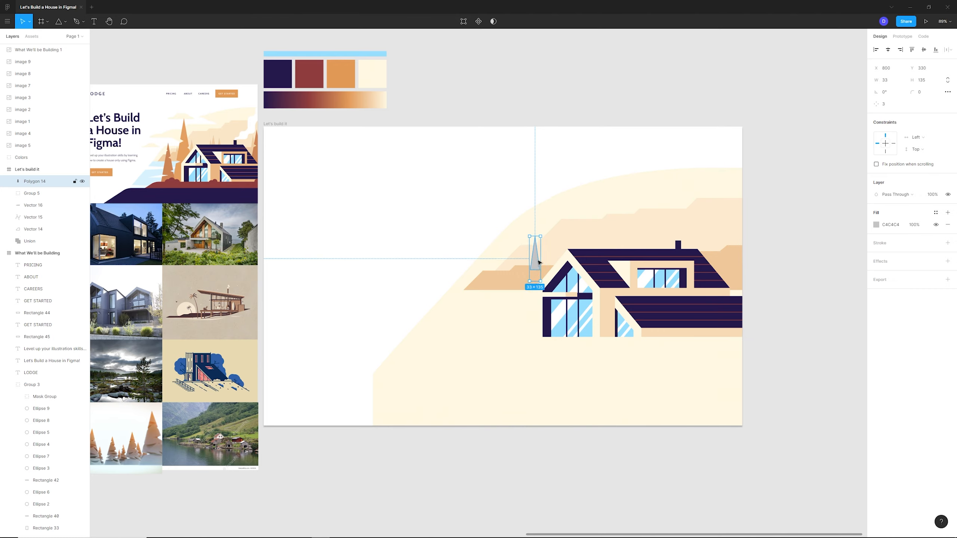
Step: Duplicate the triangle into ten trees of varied size, arranged in clusters from the gable's left side across the roofline to the frame's right edge
scroll(536, 252, up, 3)
scroll(544, 258, down, 6)
scroll(316, 397, up, 4)
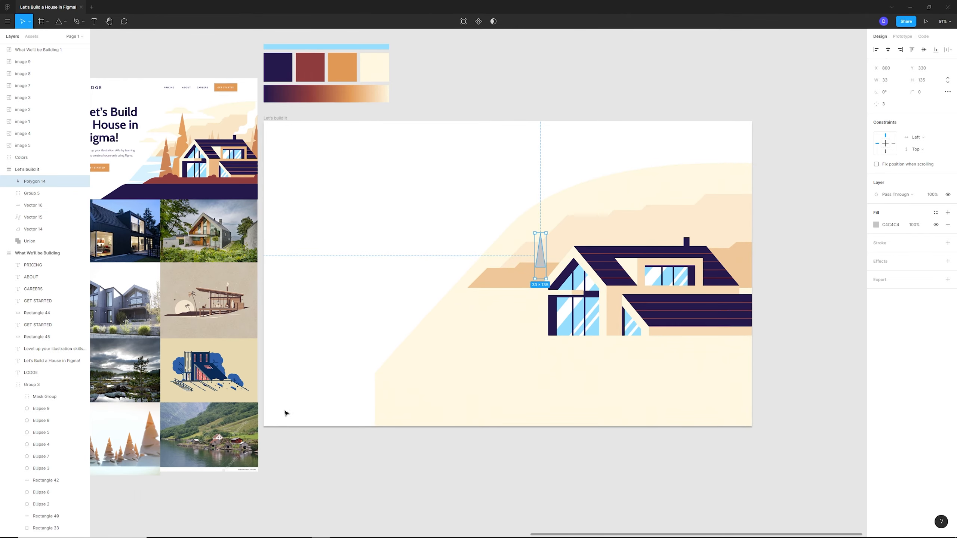
scroll(190, 439, up, 3)
scroll(339, 339, down, 5)
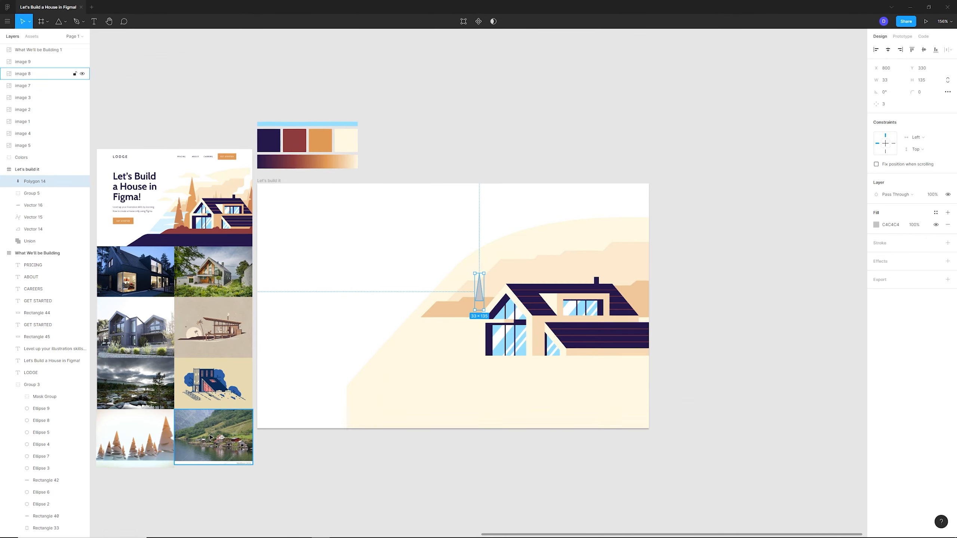
scroll(415, 348, up, 2)
scroll(413, 348, up, 3)
scroll(483, 287, down, 1)
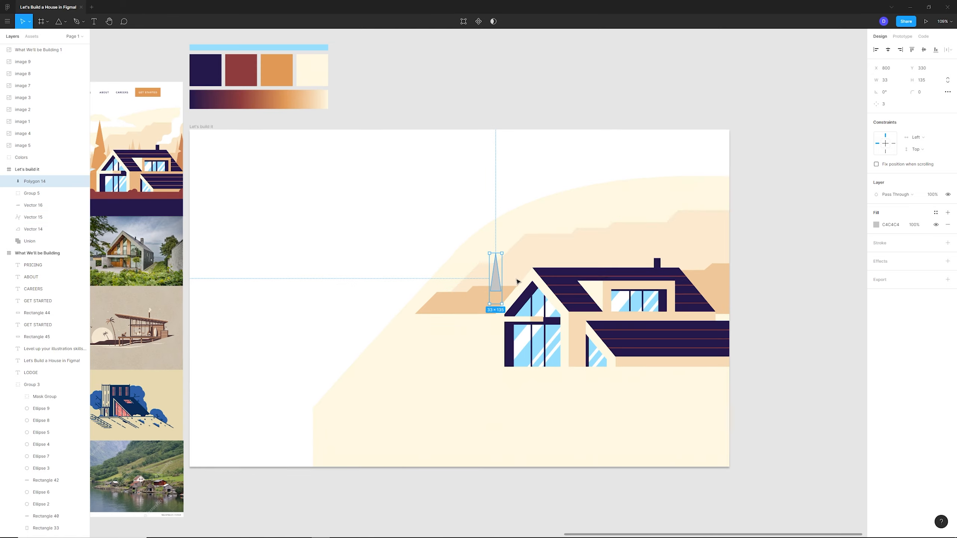
drag(500, 283, 511, 282)
scroll(507, 279, up, 3)
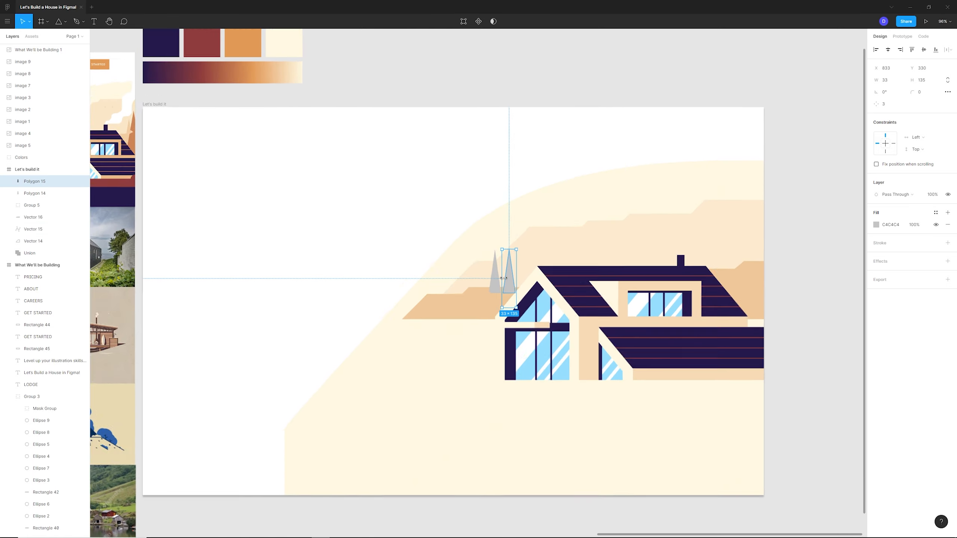
drag(518, 246, 801, 263)
click(494, 285)
shift+click(505, 285)
click(769, 261)
shift+click(752, 269)
Step: Group all ten triangle trees together
click(649, 269)
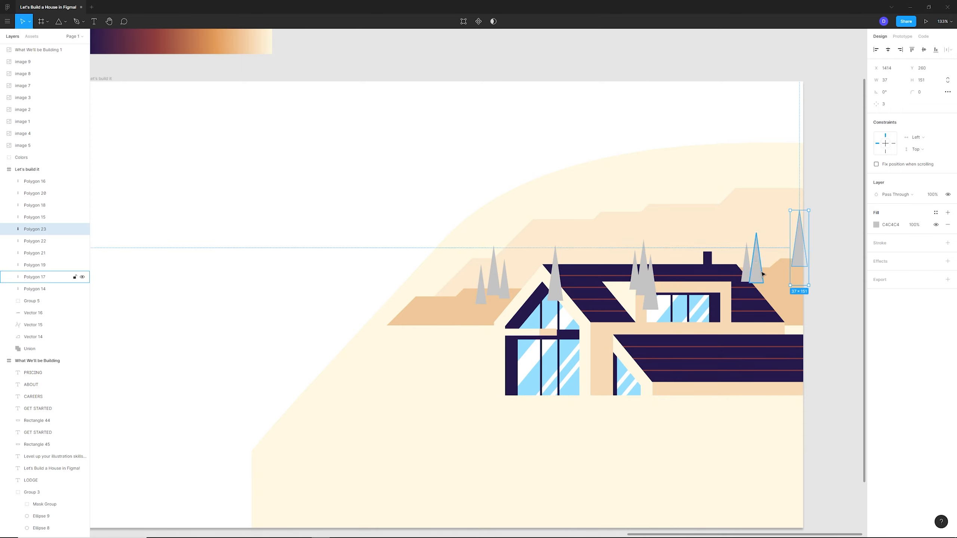
shift+click(757, 273)
shift+click(746, 274)
shift+click(652, 293)
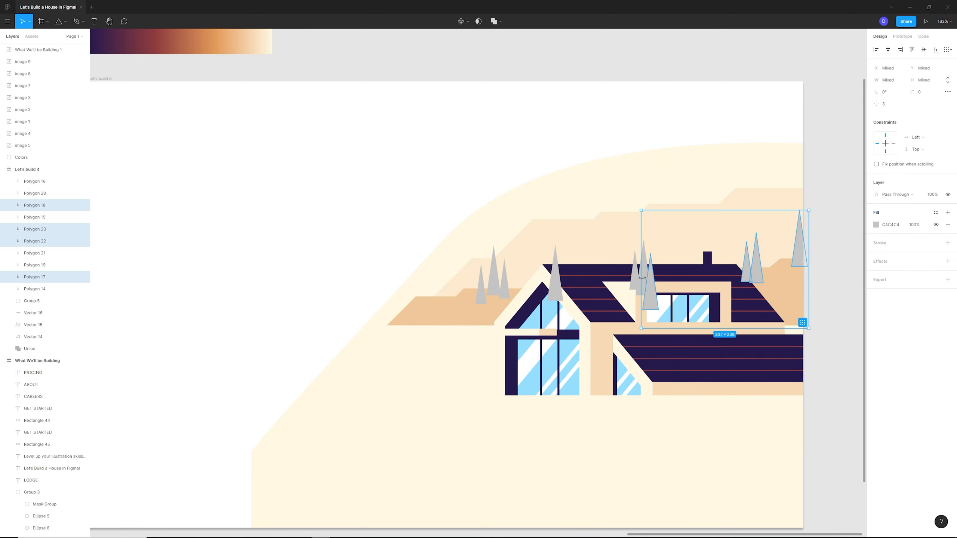
shift+click(636, 281)
shift+click(633, 284)
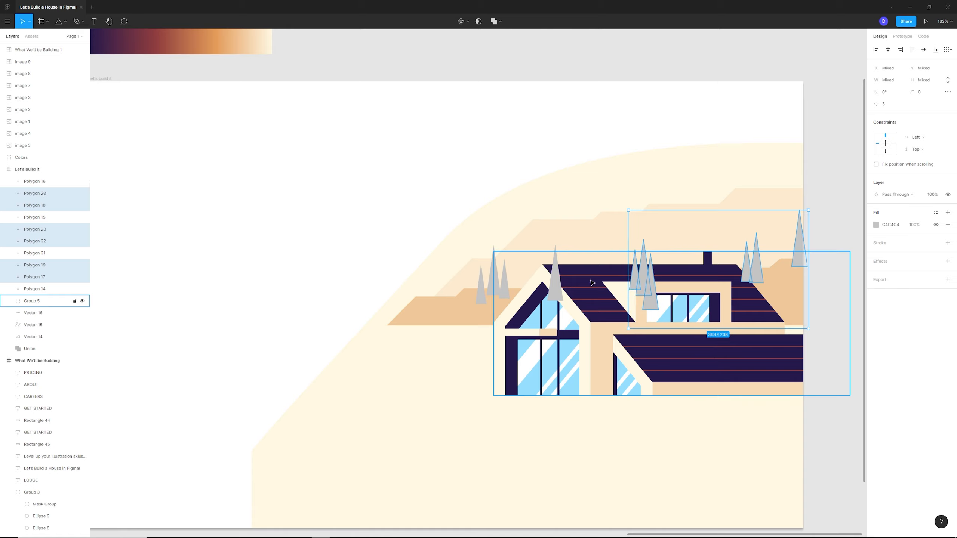
shift+click(555, 279)
shift+click(497, 282)
shift+click(493, 280)
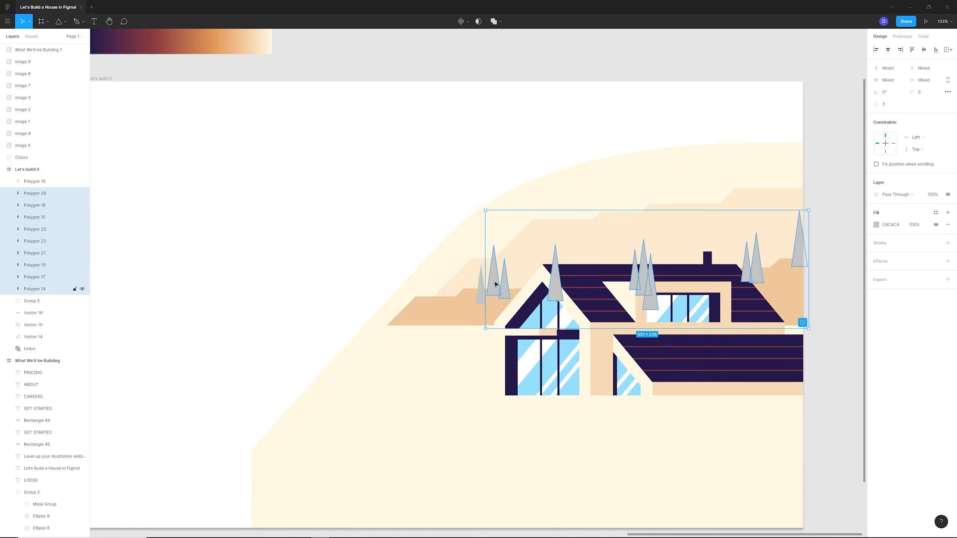
shift+click(481, 288)
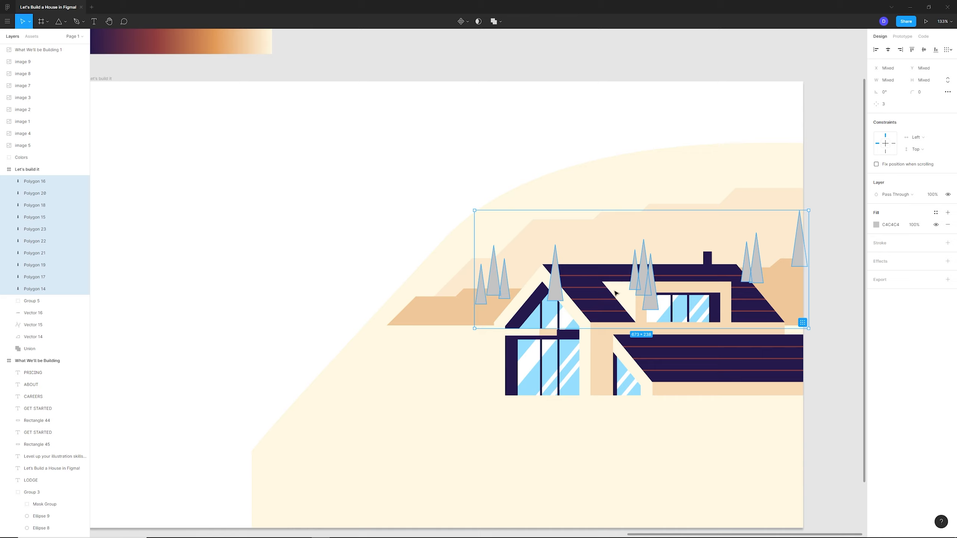
key(ctrl+g)
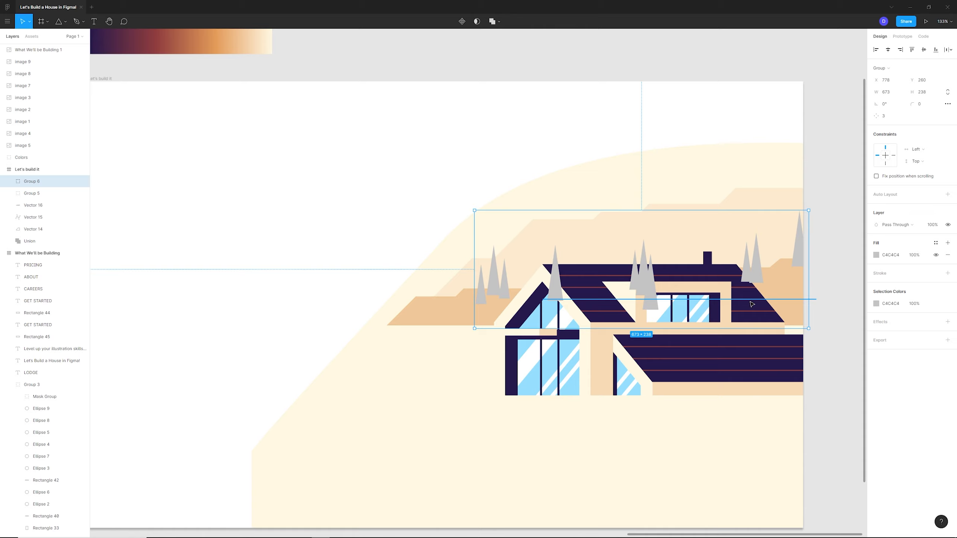
Step: Move the tree group behind the house in the layer order and place it at about X 779, Y 263
key(Delete)
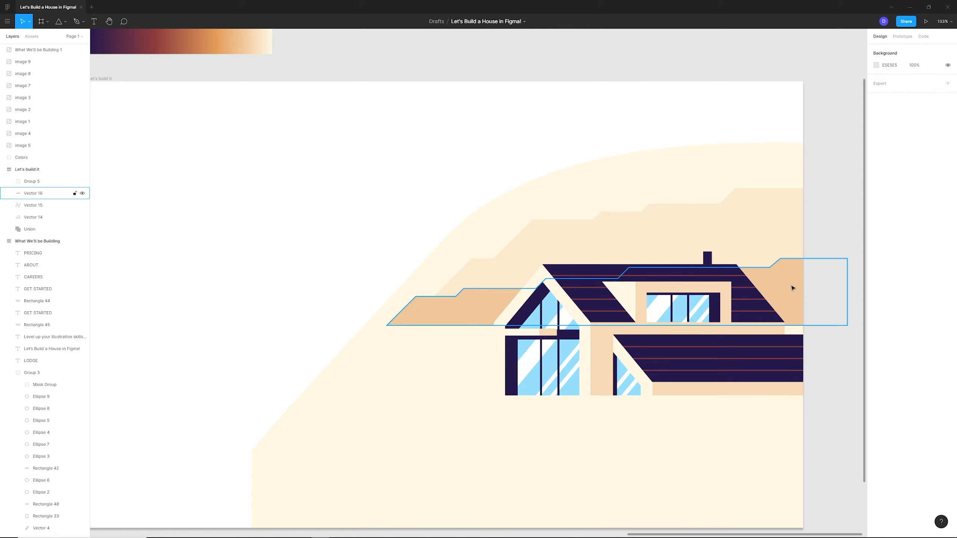
click(793, 288)
key(ctrl+z)
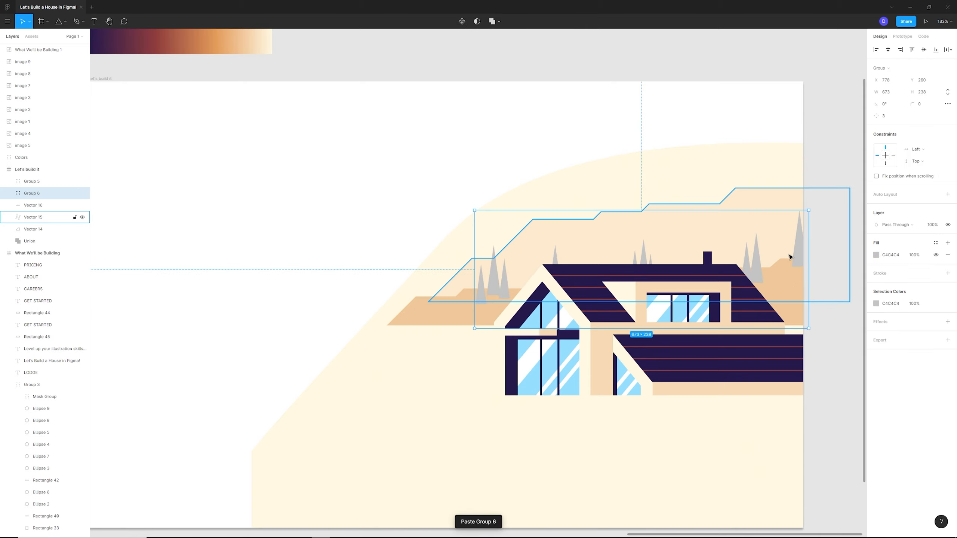
drag(799, 254, 801, 252)
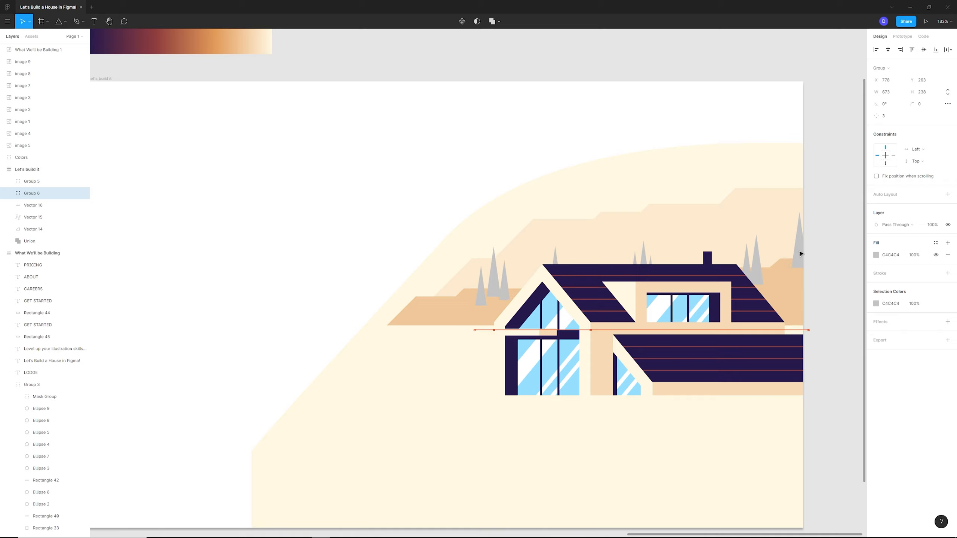
Step: Recolour the tree group to F0C89A, sampled from the lower stepped shape
click(875, 255)
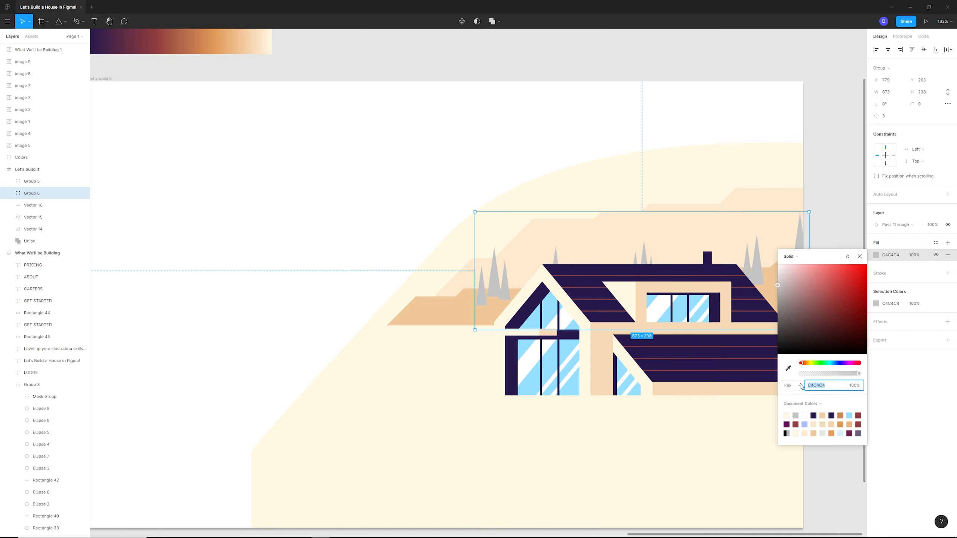
click(787, 368)
click(771, 275)
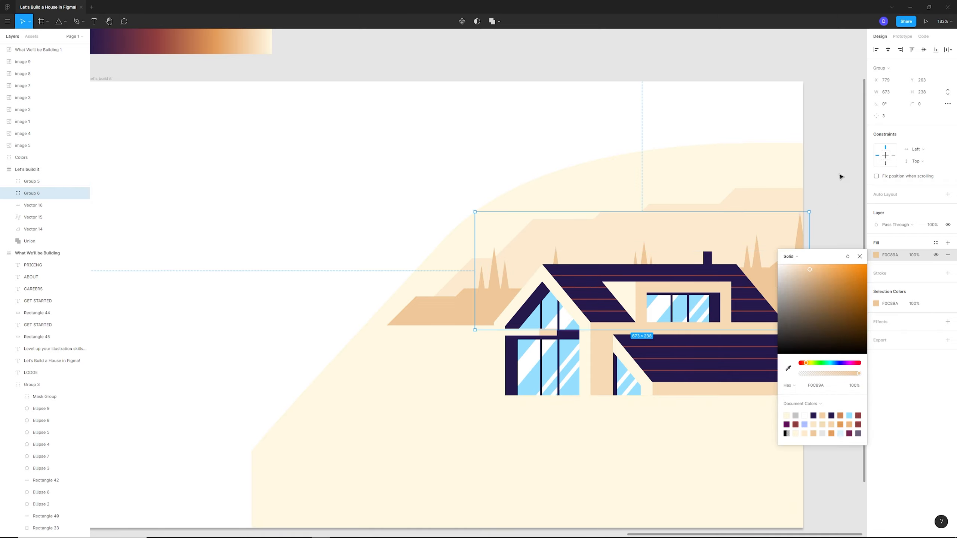
click(821, 208)
scroll(767, 339, down, 2)
scroll(837, 278, down, 2)
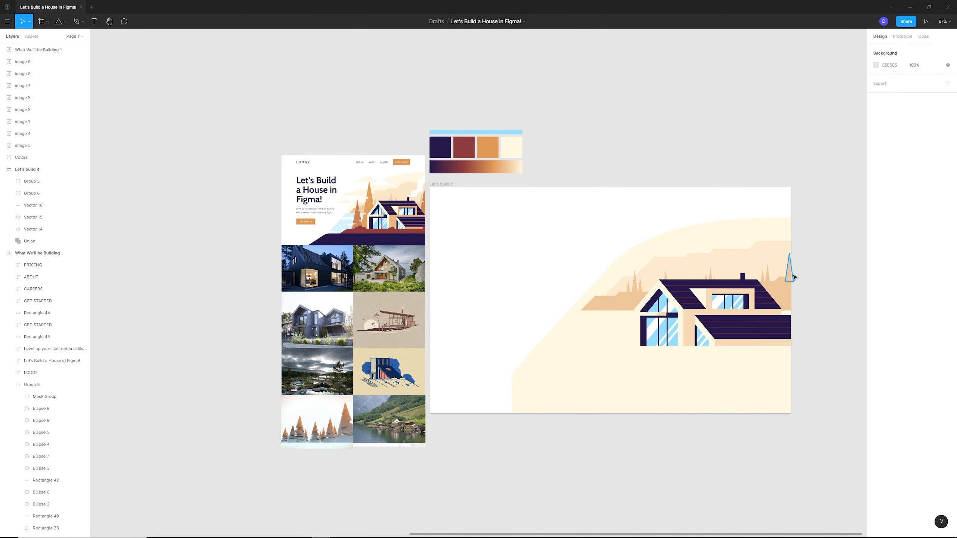
scroll(791, 277, up, 3)
click(760, 275)
click(813, 297)
scroll(819, 293, down, 2)
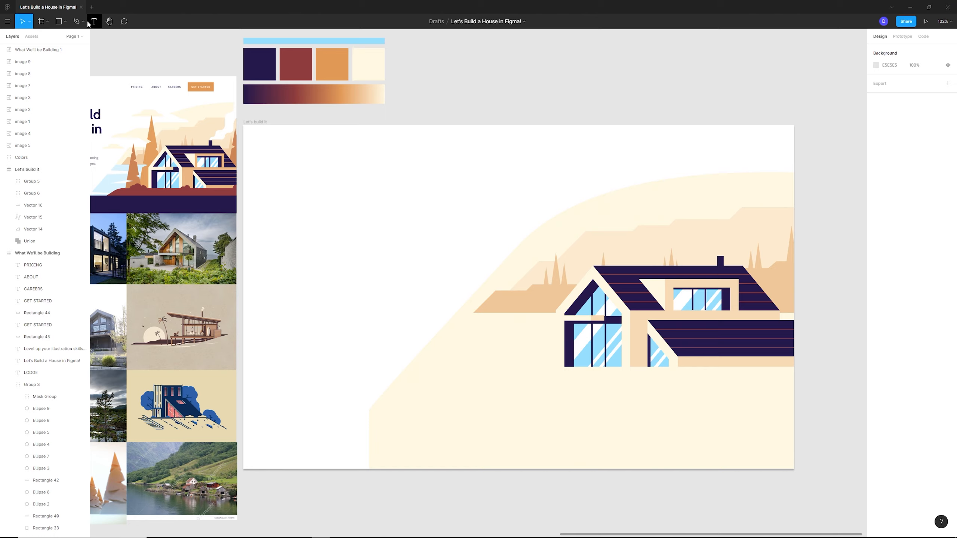
Step: Draw a rectangle about 1097 × 242 across the lower half of the house and fill it with the palette's light blue
click(59, 21)
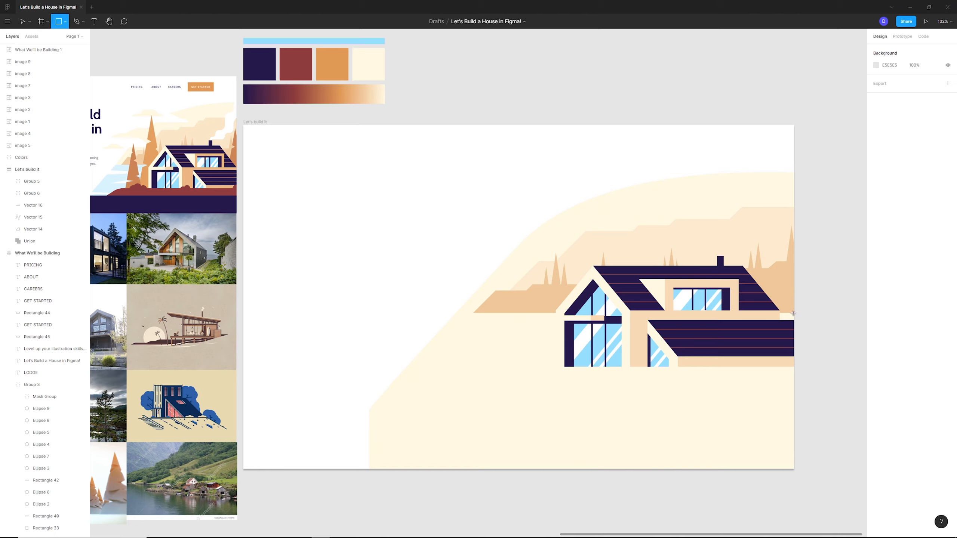
mouse_move(793, 315)
mouse_down()
mouse_move(431, 385)
mouse_move(372, 408)
mouse_up()
drag(532, 355, 530, 361)
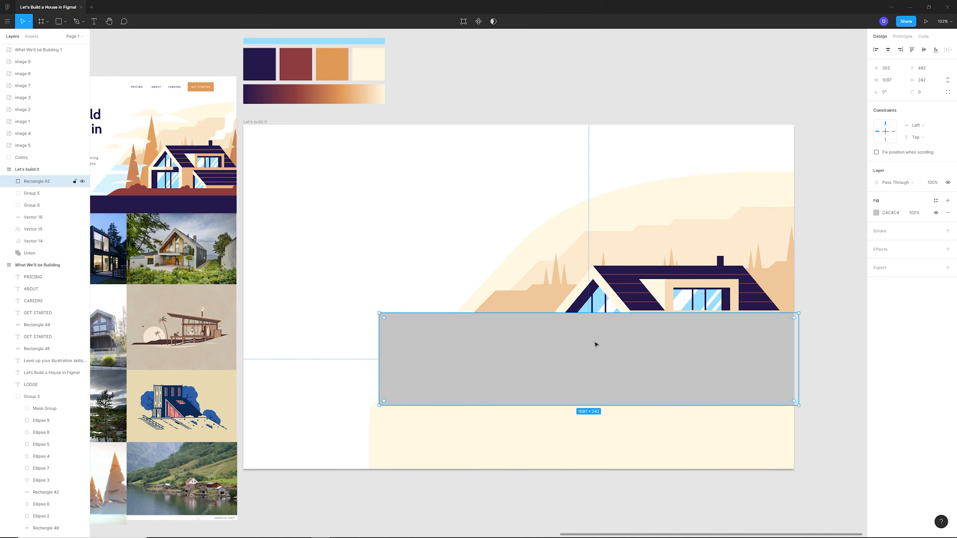
click(875, 213)
click(788, 325)
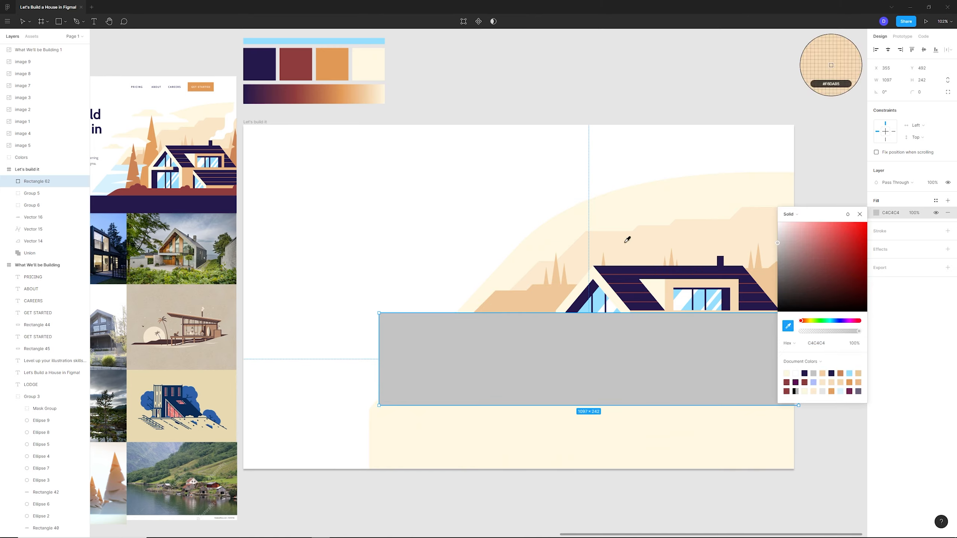
click(373, 40)
Step: Duplicate the cream hill, widen the light blue rectangle to about 1138, and mask the rectangle with the duplicate hill
click(561, 225)
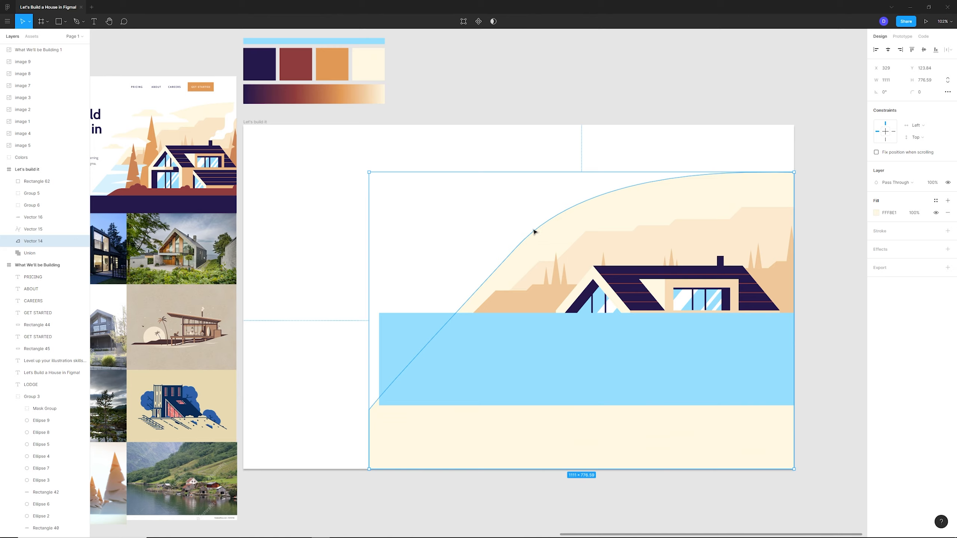
key(ctrl+d)
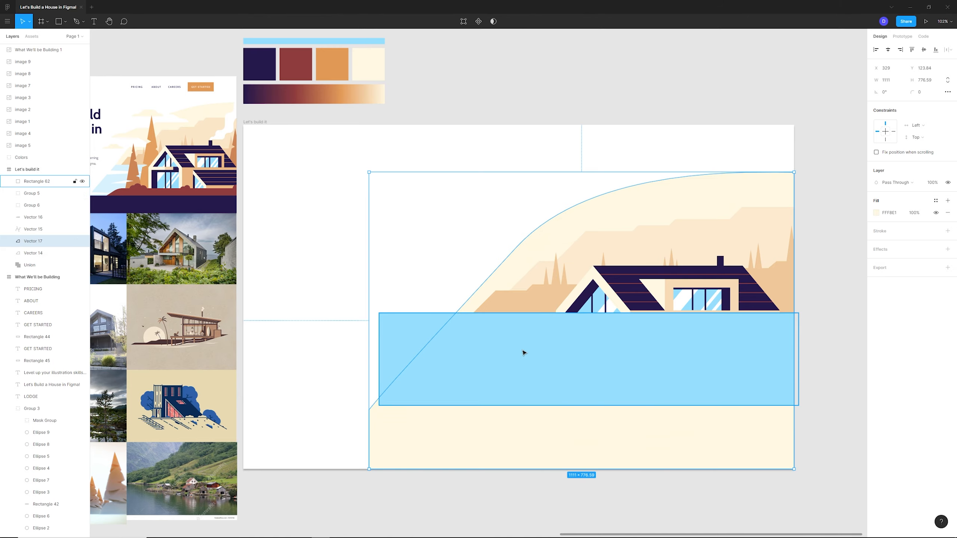
click(469, 345)
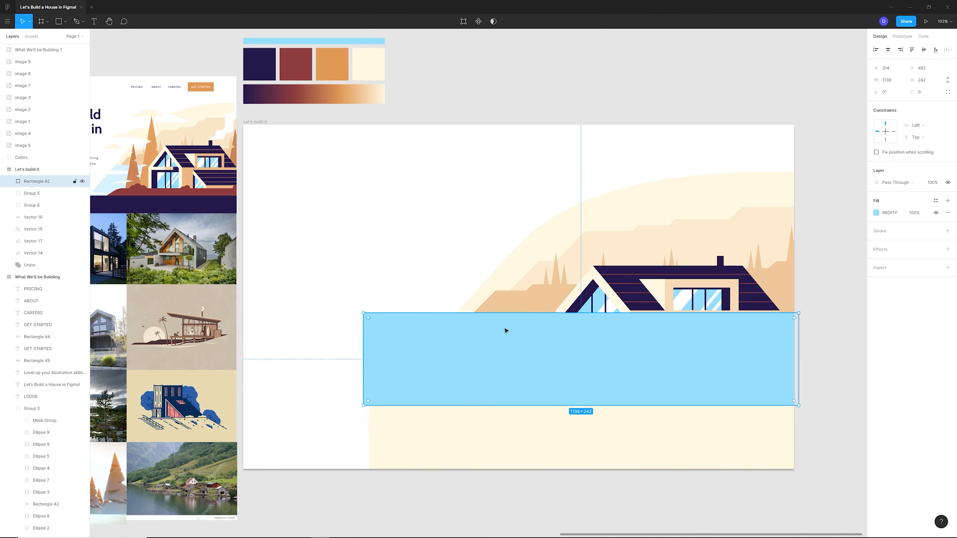
shift+click(529, 259)
right_click(536, 241)
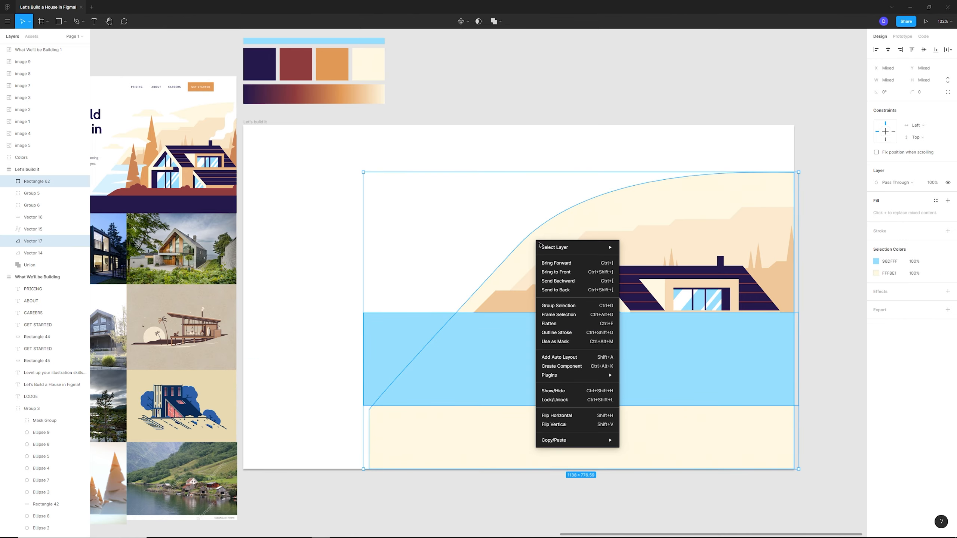
click(560, 342)
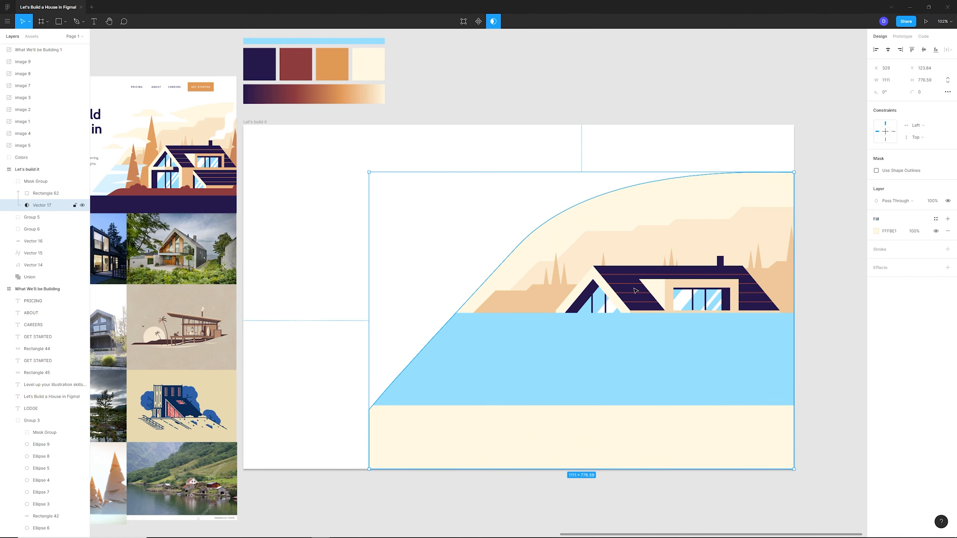
Step: Move the light blue mask group directly above the cream hill in the layer order, behind the house and stepped shapes
key(Delete)
key(ctrl+z)
click(663, 491)
click(734, 367)
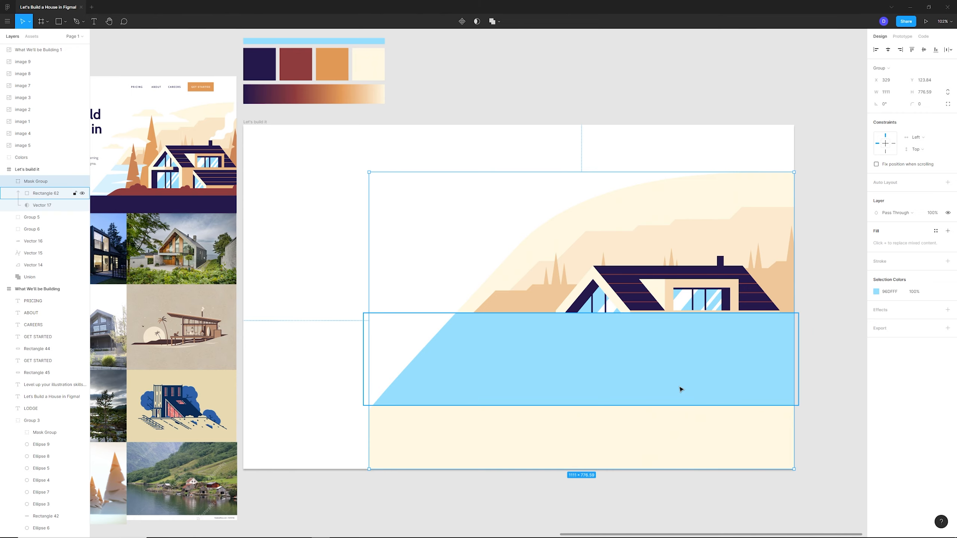
key(Delete)
click(485, 353)
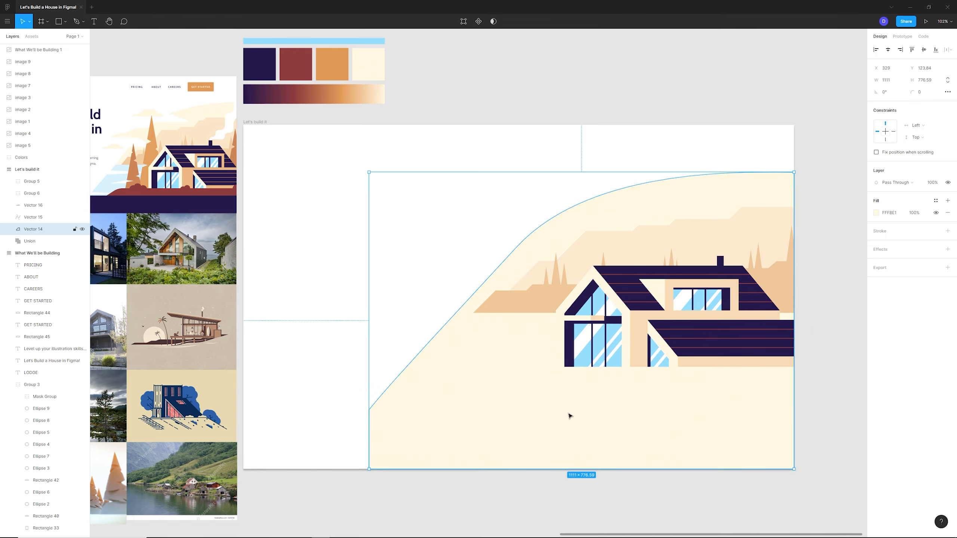
key(ctrl+z)
click(814, 396)
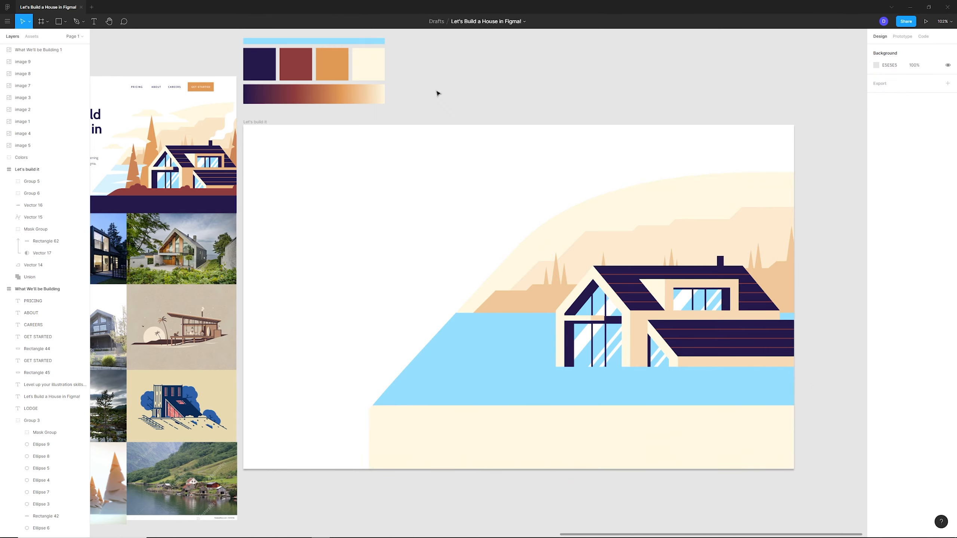
Step: Draw a ground rectangle about 836 × 147 directly beneath the house, ending near the frame's right edge
click(62, 22)
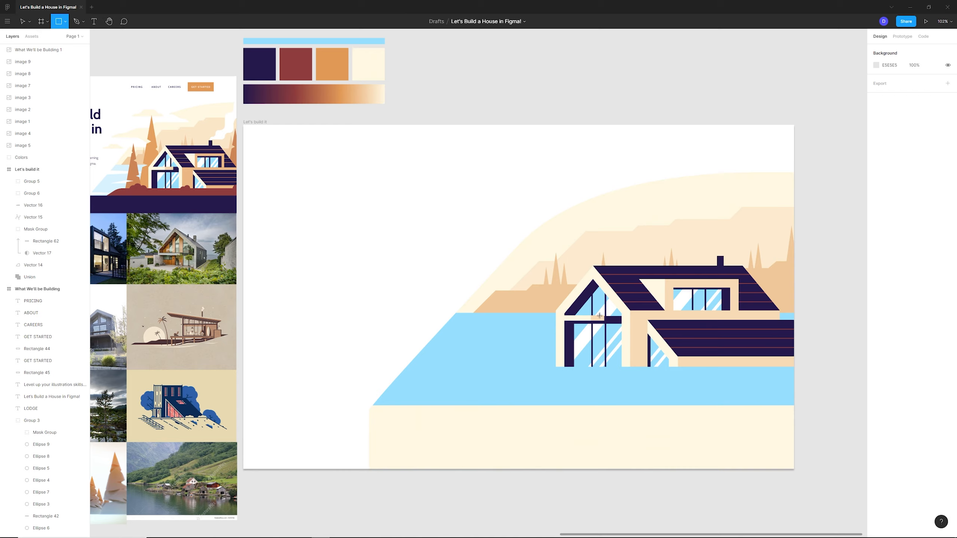
mouse_move(537, 365)
mouse_down()
mouse_move(797, 435)
mouse_move(794, 422)
mouse_up()
drag(689, 396, 687, 396)
drag(538, 393, 473, 393)
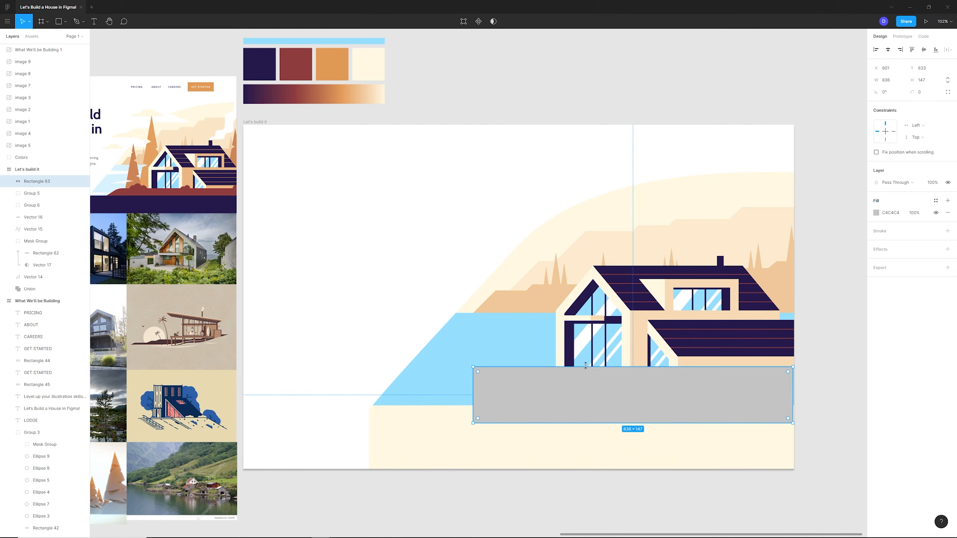
Step: Check the ground rectangle's top edge against the base of the house and extend its left side to a width of 890
scroll(563, 369, up, 10)
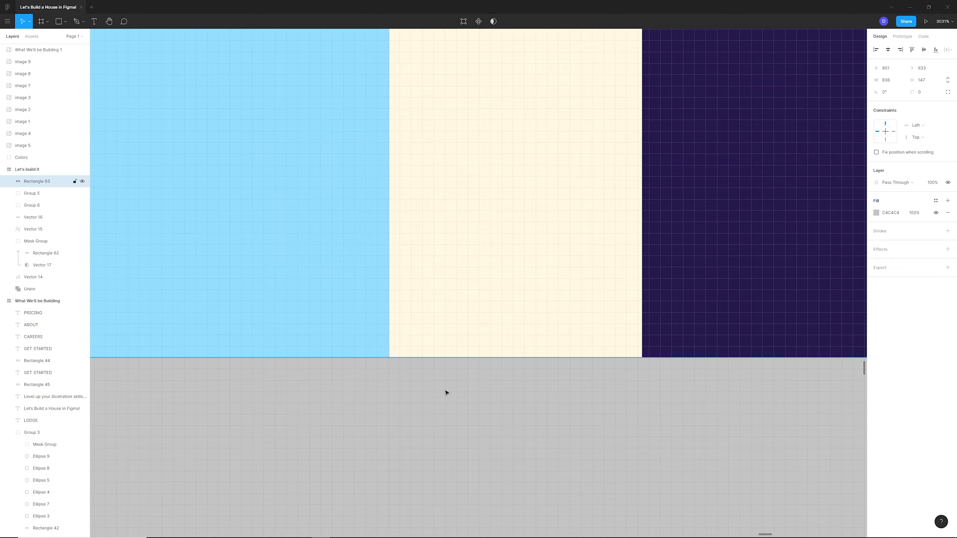
scroll(739, 284, down, 10)
scroll(739, 283, up, 10)
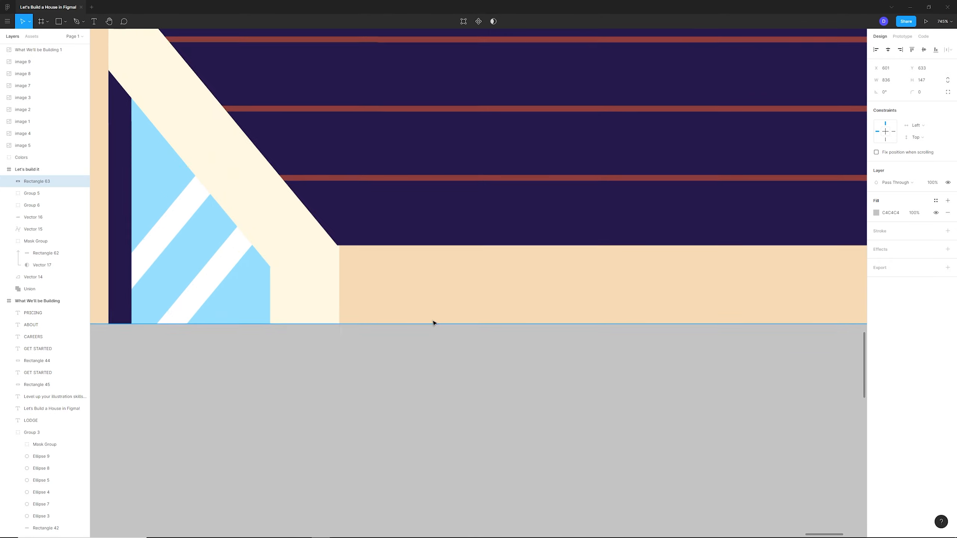
scroll(434, 335, down, 15)
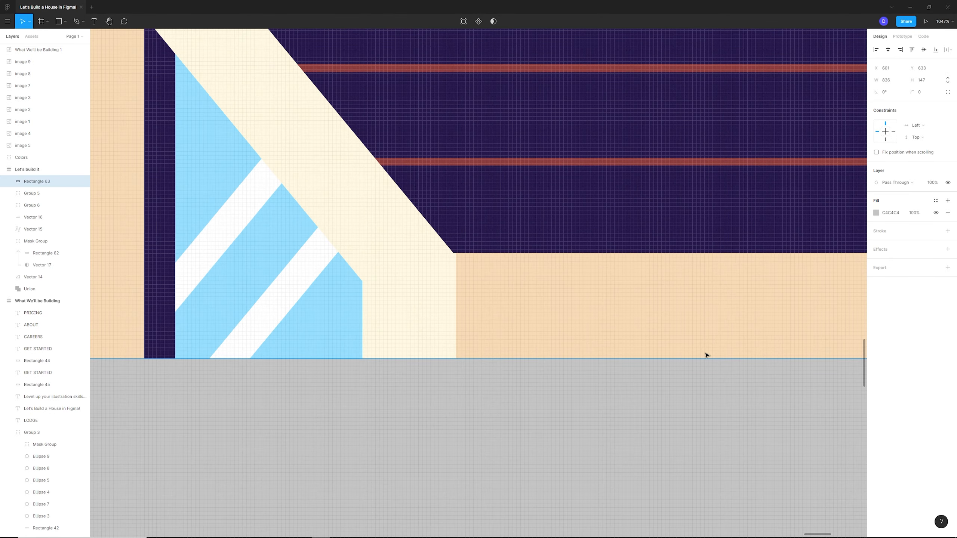
scroll(610, 349, up, 6)
scroll(596, 364, down, 5)
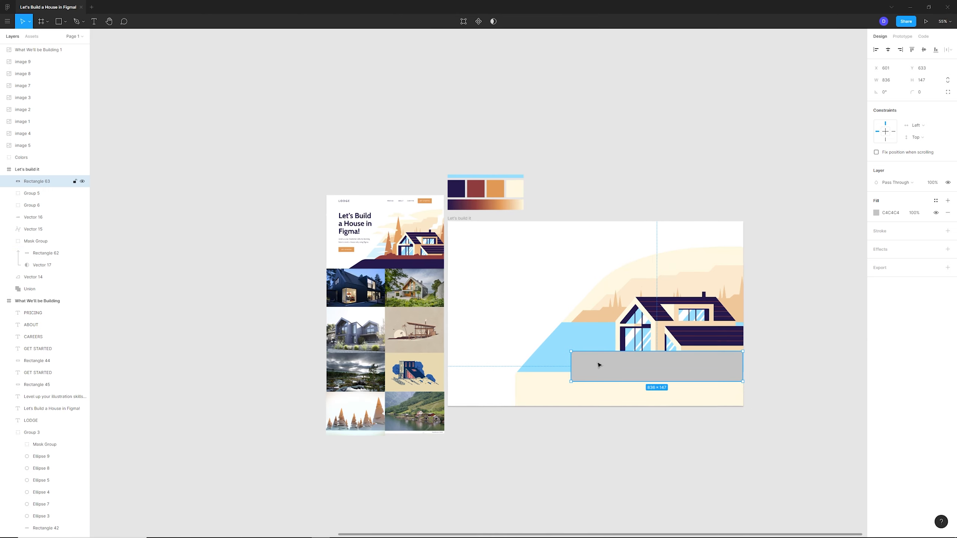
scroll(595, 365, up, 3)
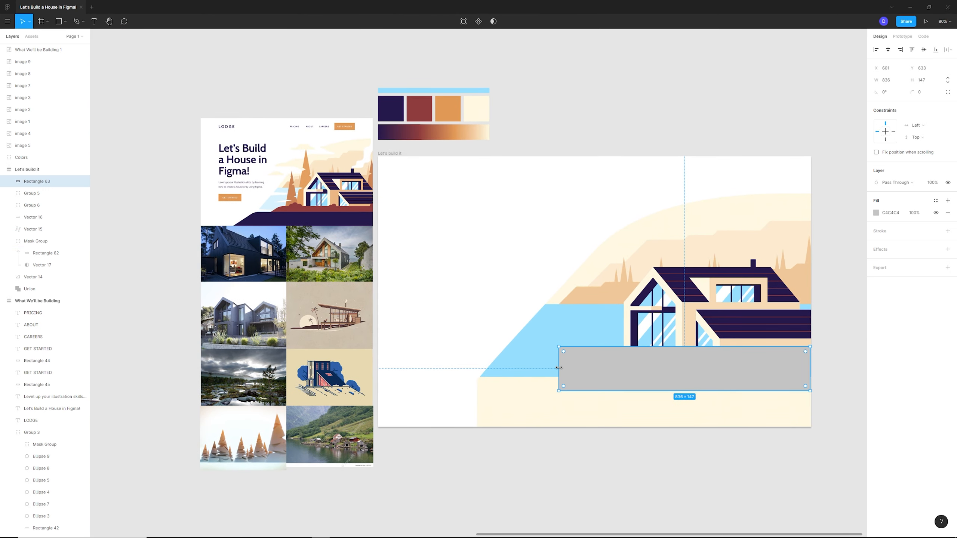
drag(559, 368, 542, 367)
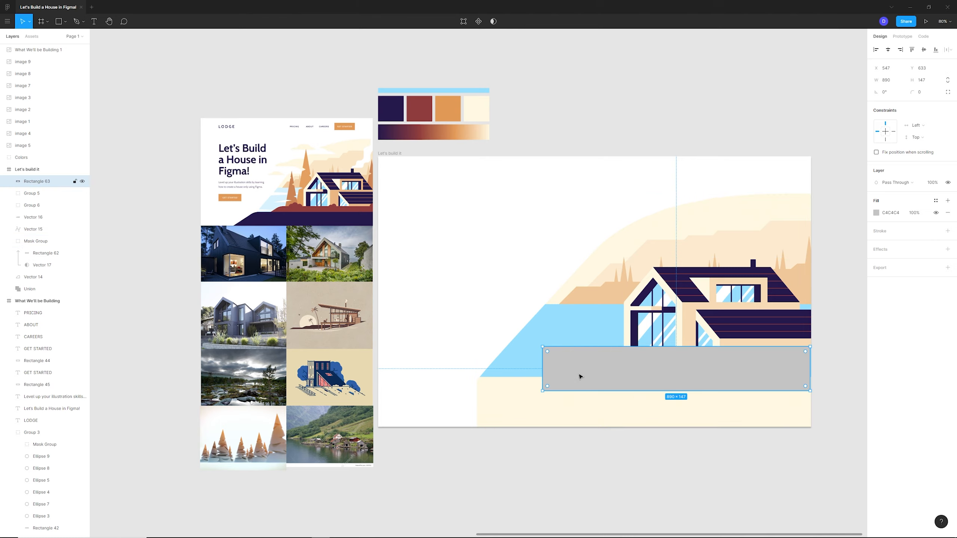
Step: Slant the ground rectangle's left end outward at the bottom and shift the slanted edge so its upper point is at X 635
double_click(579, 376)
drag(542, 391, 505, 391)
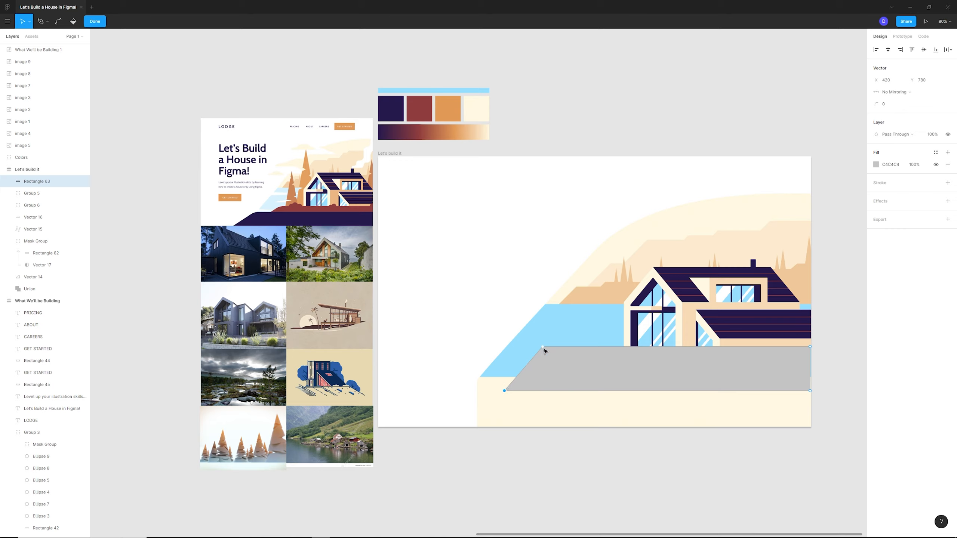
key(Escape)
double_click(549, 361)
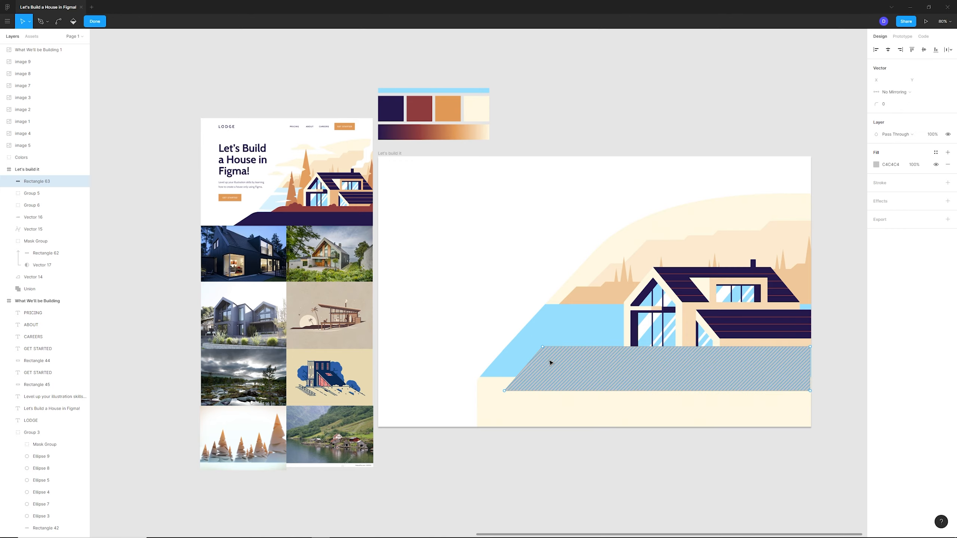
click(527, 363)
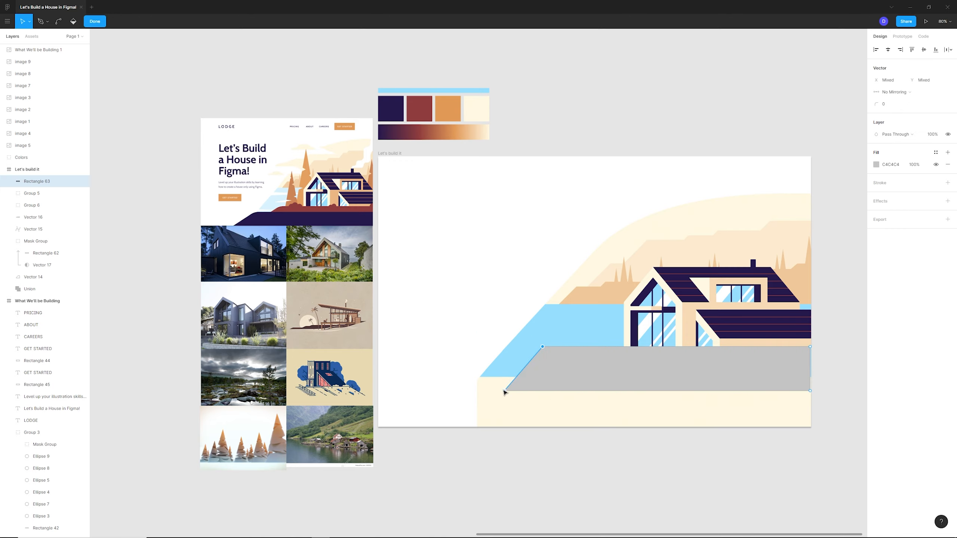
drag(506, 393, 532, 393)
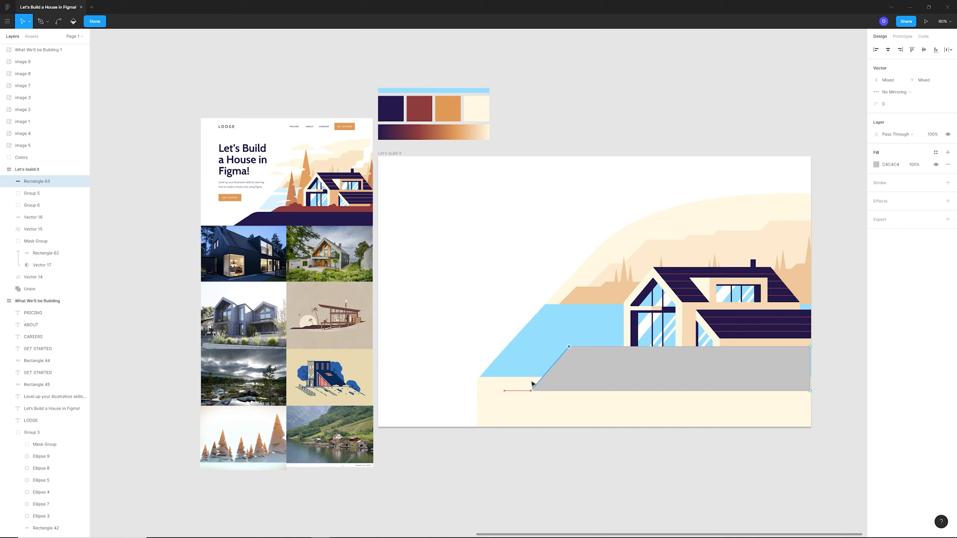
click(660, 462)
Step: Round the upper-left point of the ground shape with a corner radius of 120
click(570, 347)
drag(877, 104, 11, 108)
drag(954, 113, 952, 112)
drag(876, 104, 871, 108)
Step: Fill the ground shape with the dark red 984740 sampled from the palette's gradient strip
click(876, 164)
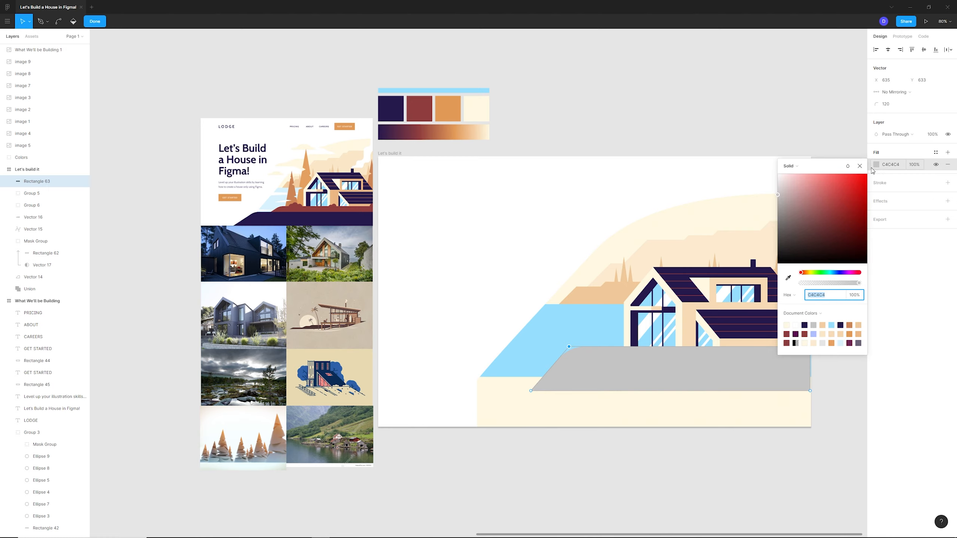
click(787, 278)
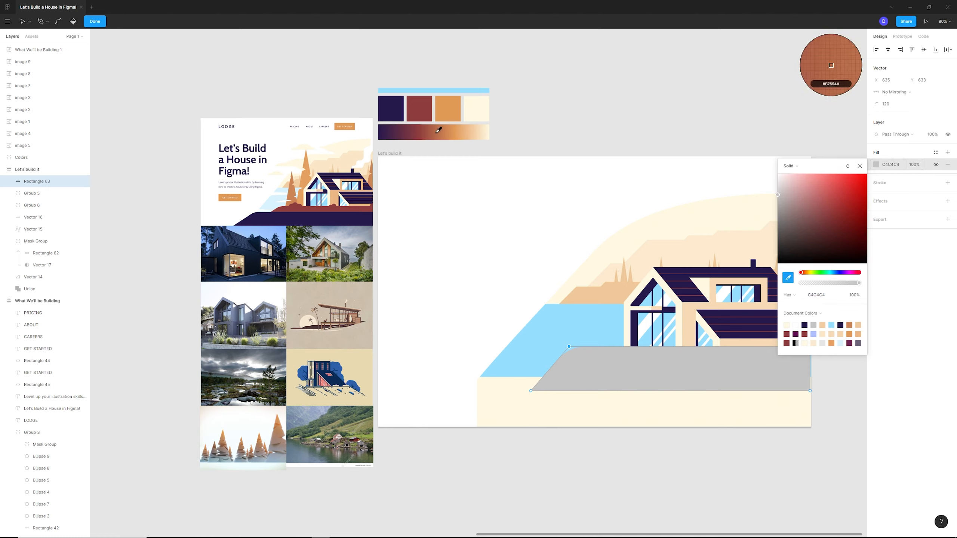
click(428, 131)
click(427, 128)
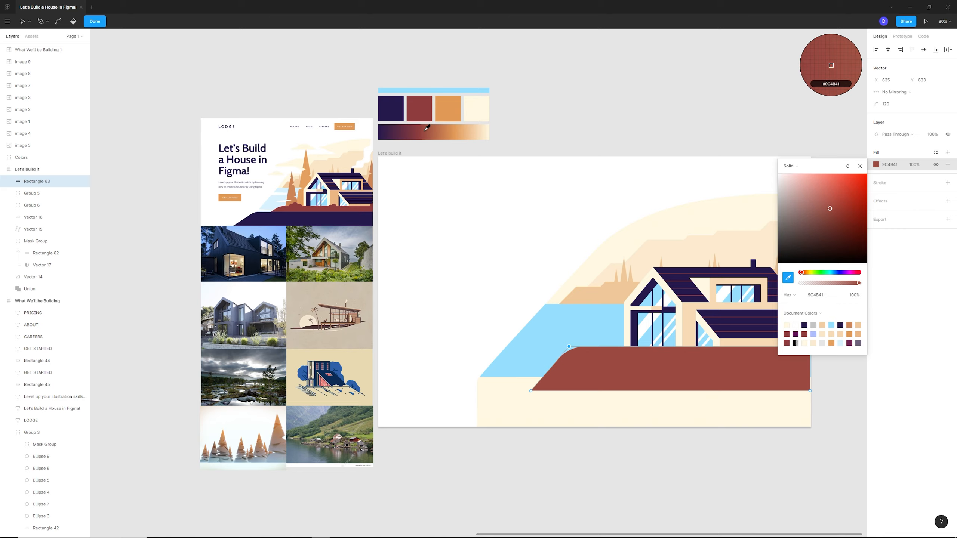
click(432, 129)
click(432, 129)
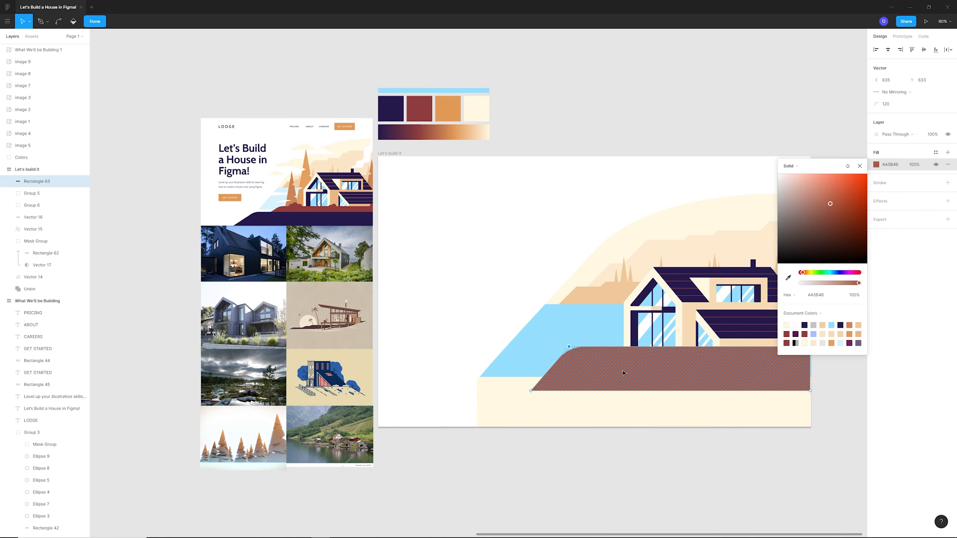
click(788, 277)
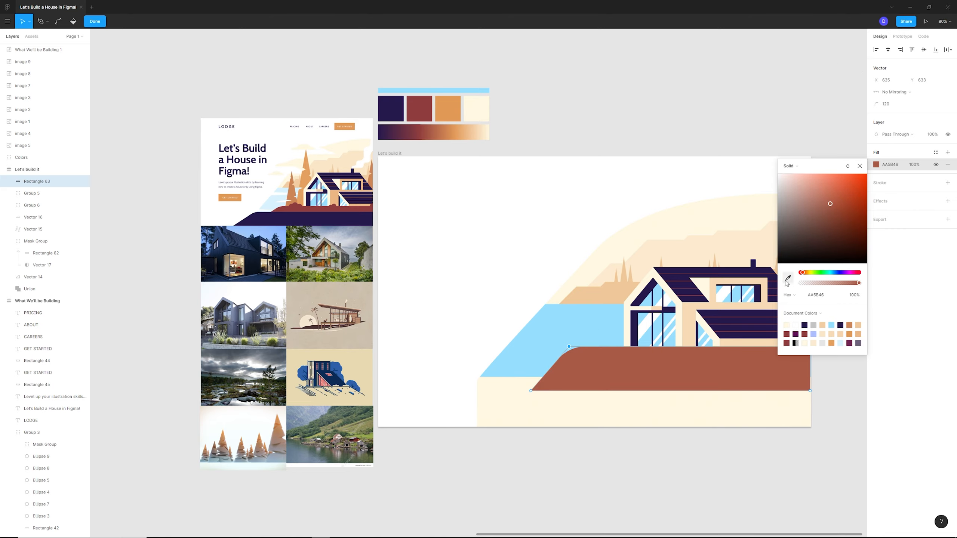
click(423, 129)
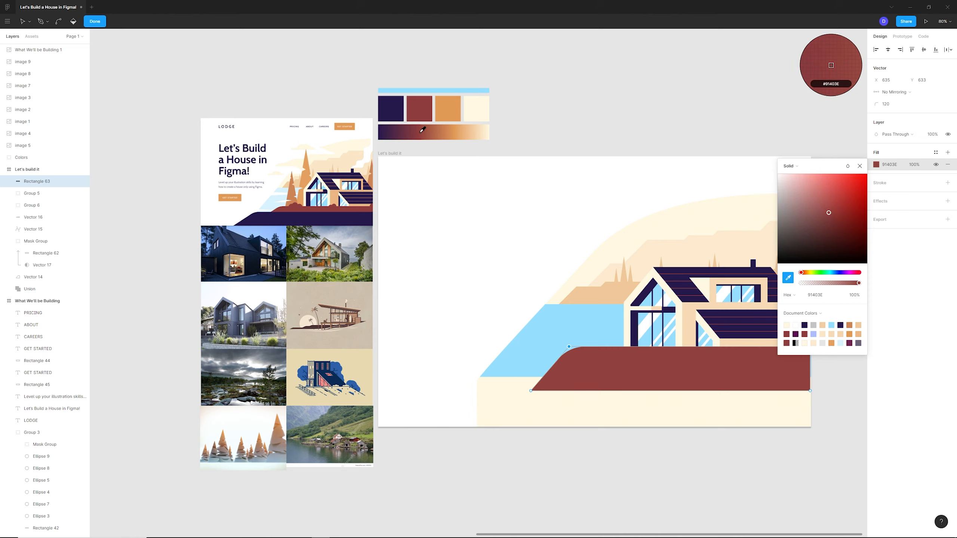
click(426, 130)
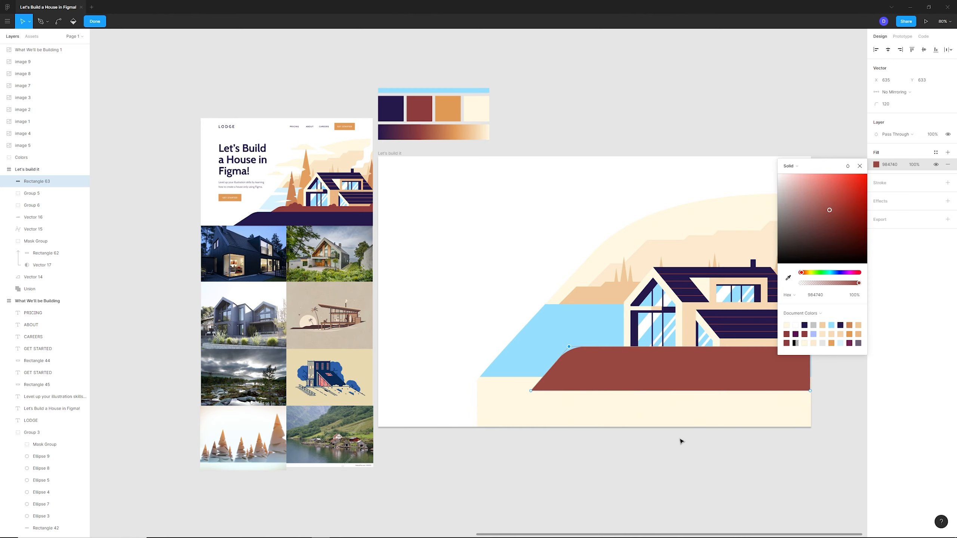
click(681, 441)
key(ctrl)
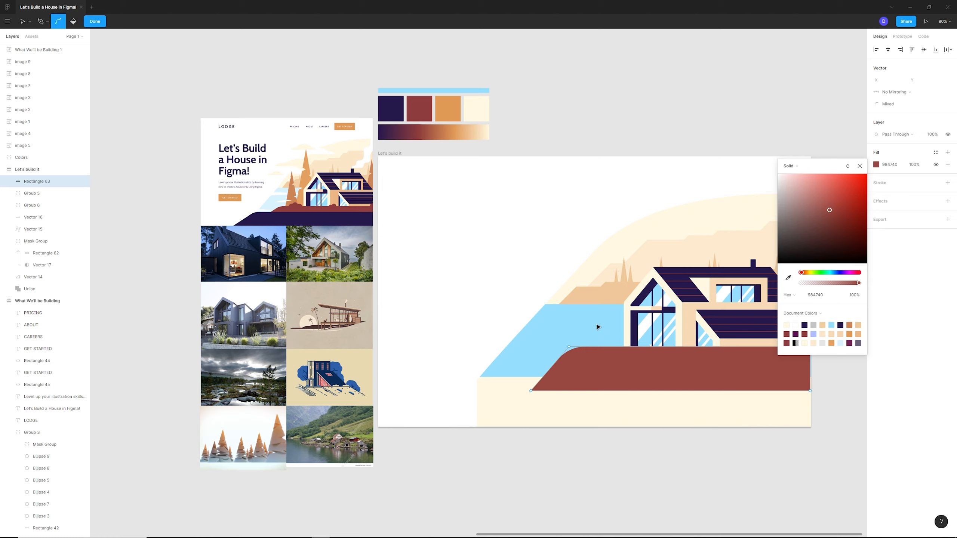
key(Escape)
Step: Lighten the masked blue area behind the house to a pale blue of about C9EFFF
click(574, 333)
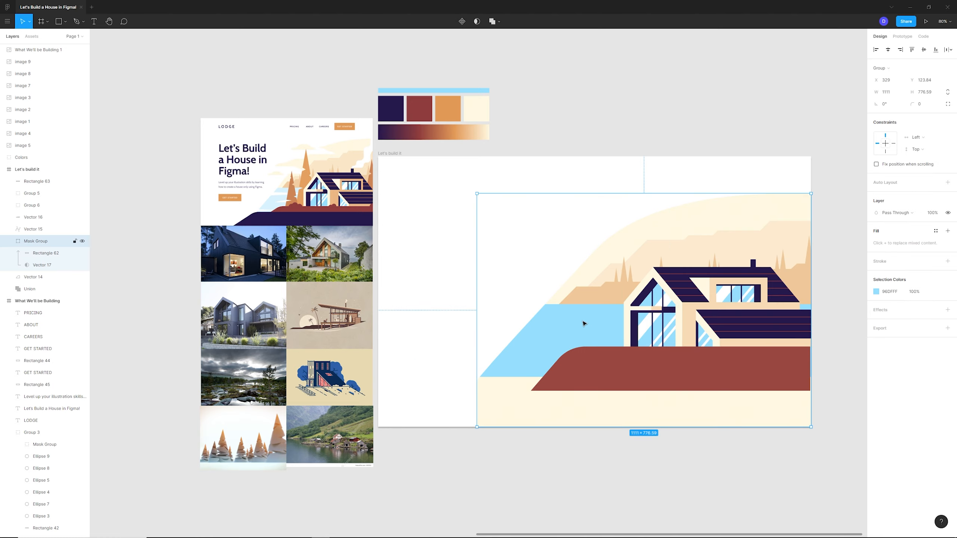
click(875, 291)
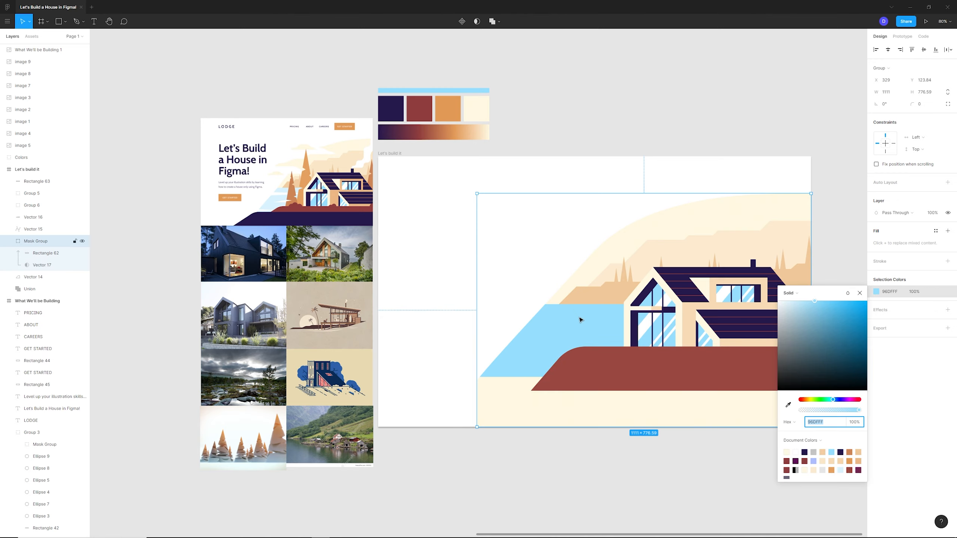
drag(810, 304, 796, 297)
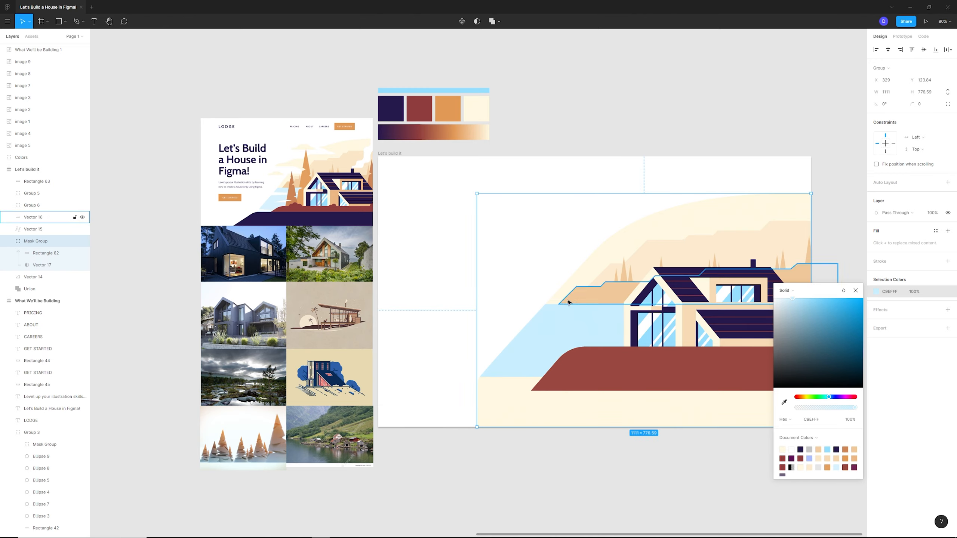
drag(793, 300, 791, 297)
click(692, 473)
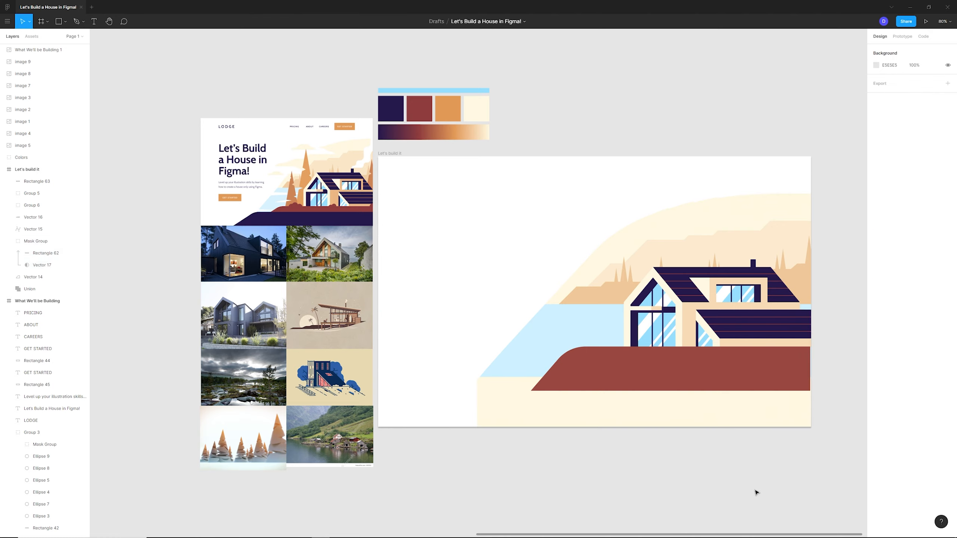
Step: Extend the red ground shape's right side to the edge of the frame
click(729, 362)
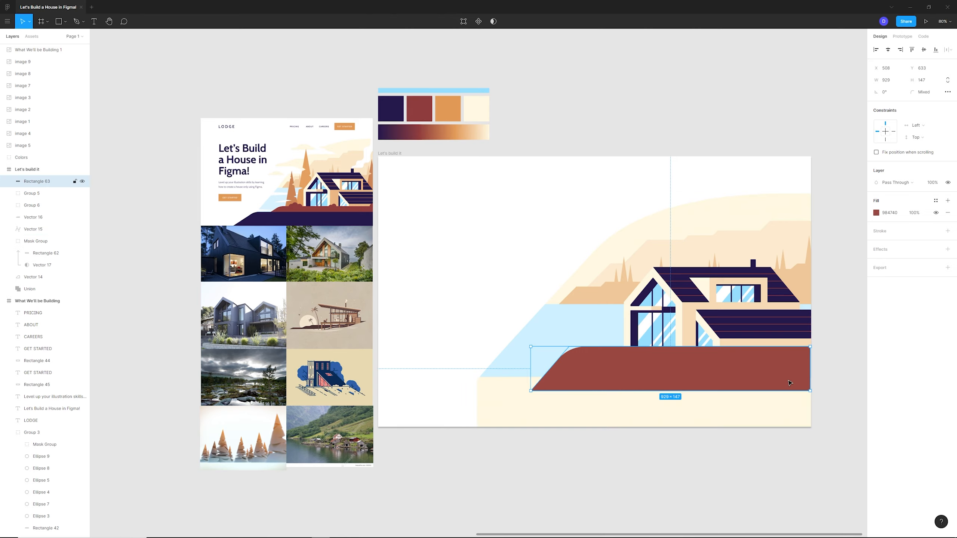
key(shift+2)
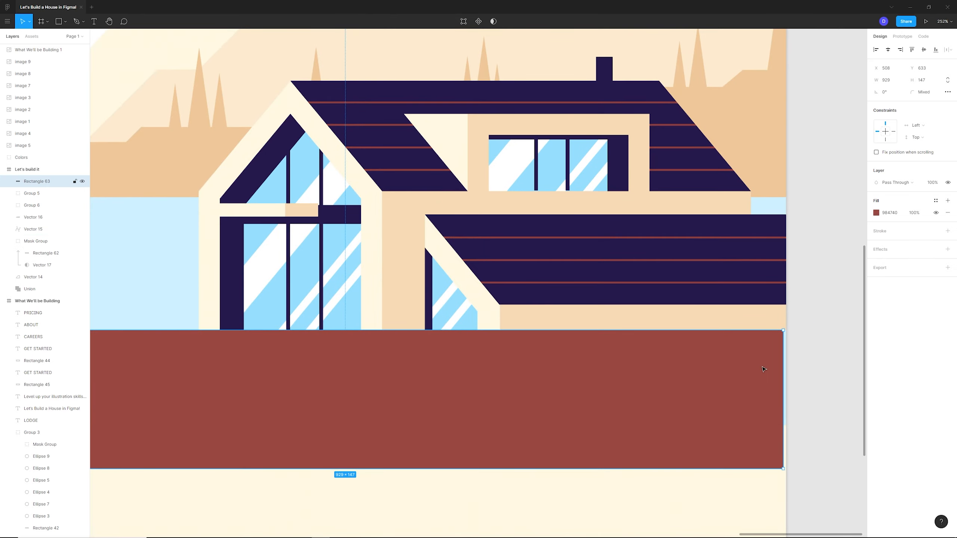
key(shift+1)
key(Escape)
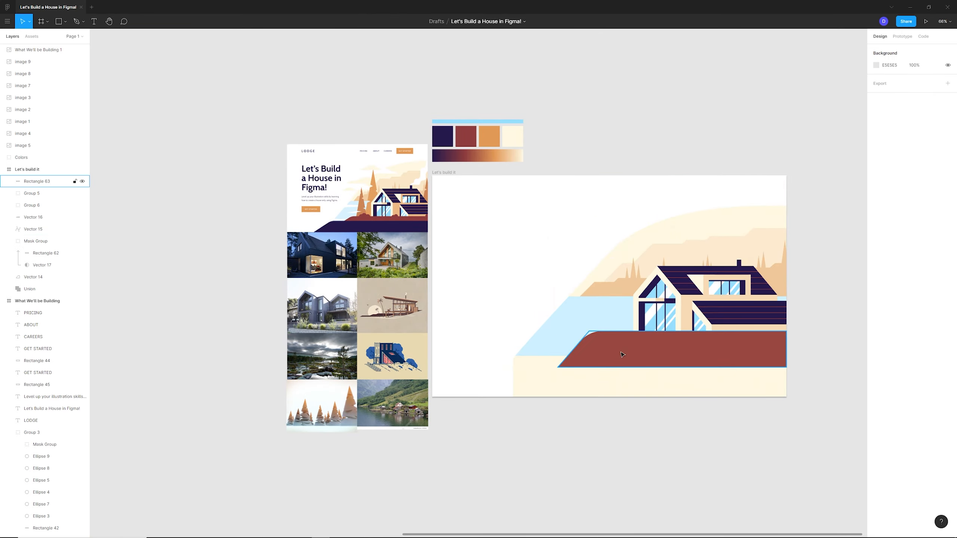
Step: Duplicate the red ground shape down and to the left, and stretch the copy to about 1211 × 216 at the frame's lower-right corner
click(696, 353)
drag(718, 350, 650, 365)
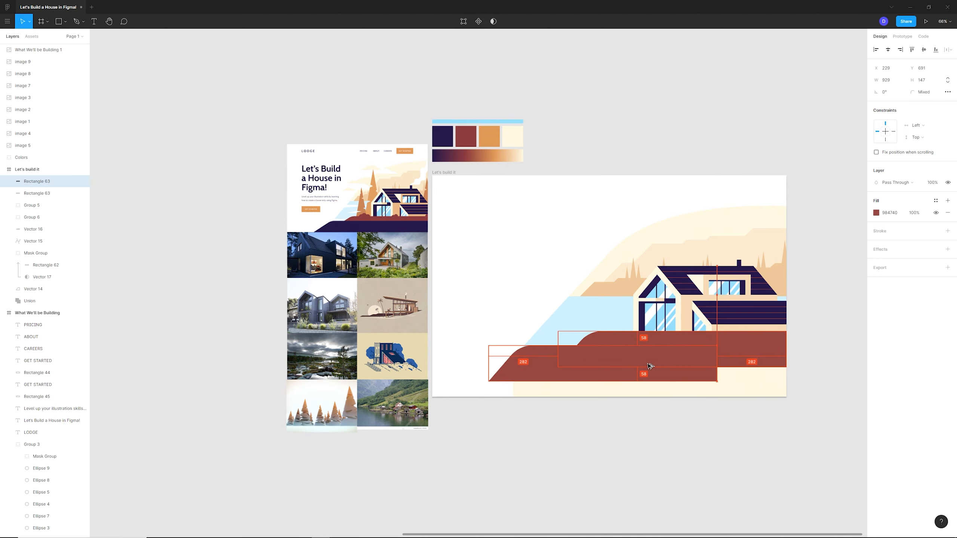
drag(716, 382, 786, 398)
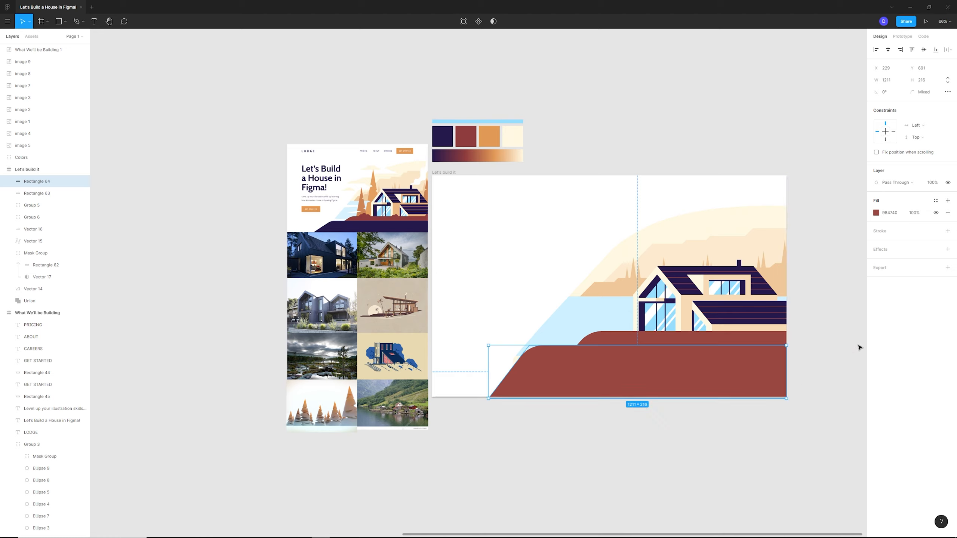
Step: Fill the front ground shape with the dark navy sampled from the house roof
click(875, 213)
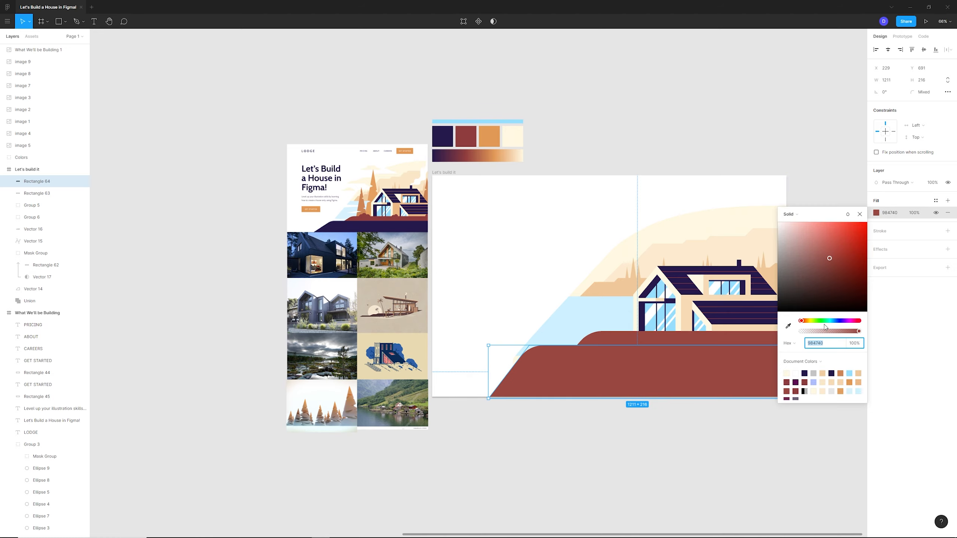
click(788, 326)
click(668, 281)
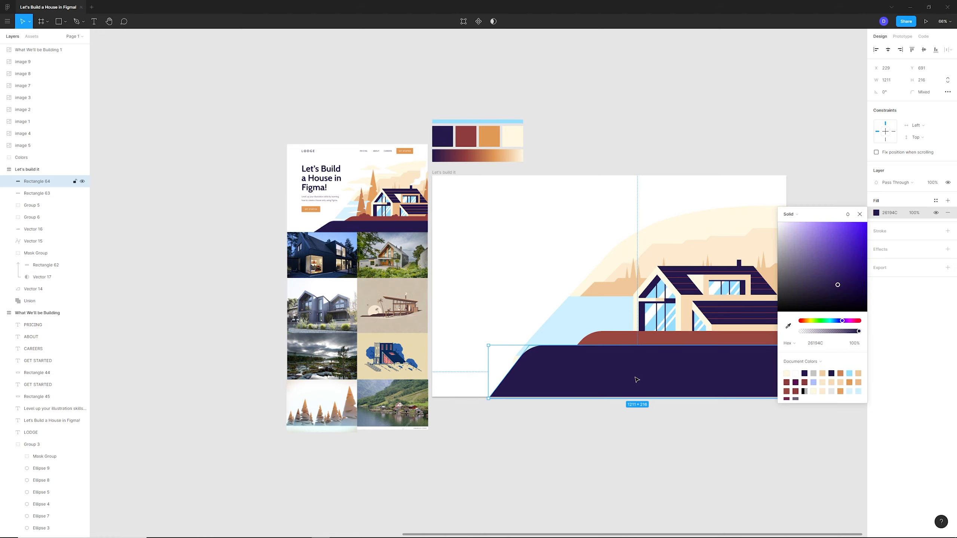
click(674, 452)
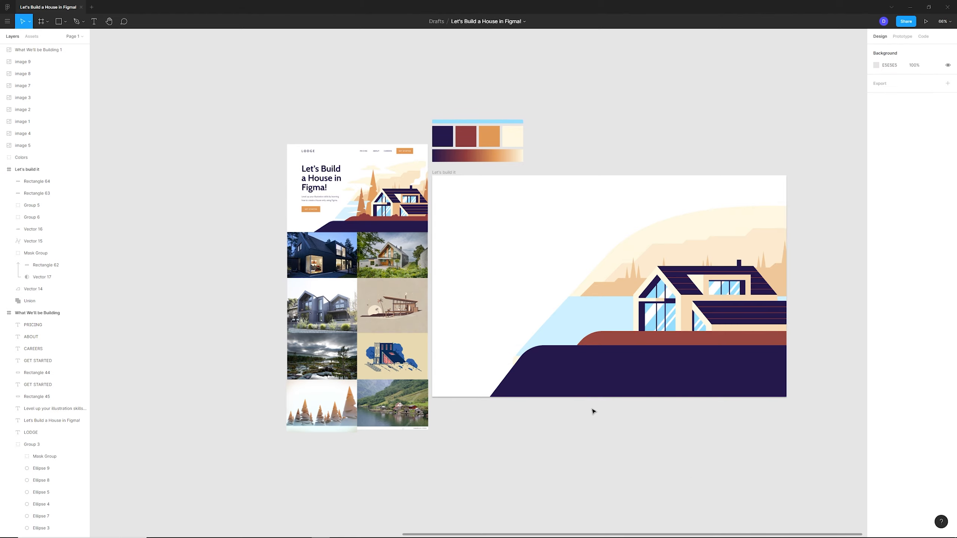
Step: Undo the navy fill and stretching, and reshape the front ground layer to about 1327 × 210, shifted left and ending at the frame's right edge
key(ctrl+z)
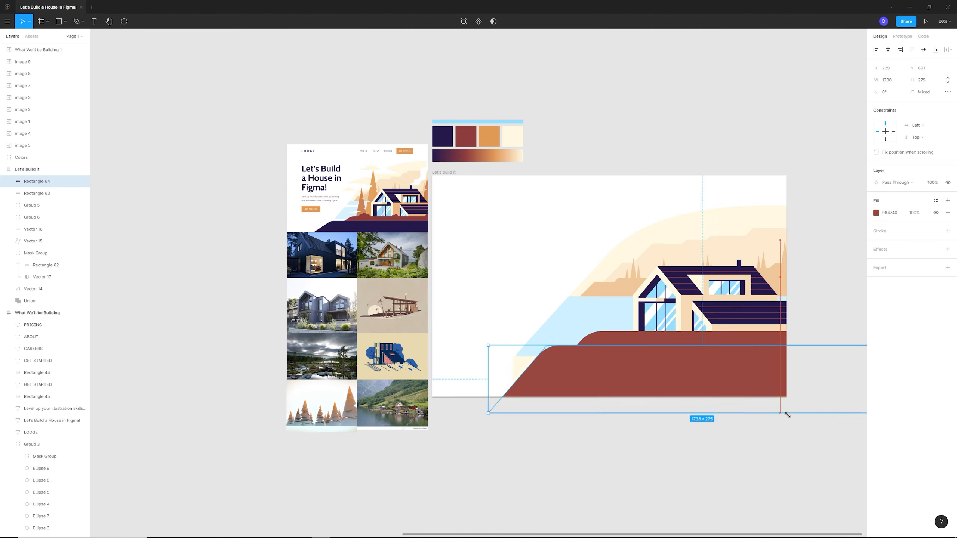
drag(744, 391, 716, 383)
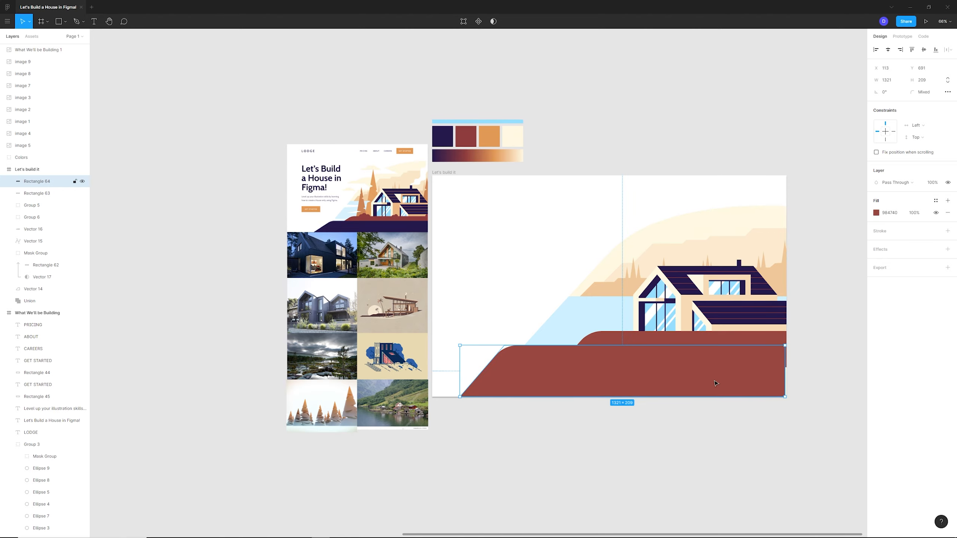
drag(783, 374, 785, 376)
Step: Recolor the resized front ground layer with the dark navy sampled from the house roof
click(875, 212)
click(787, 326)
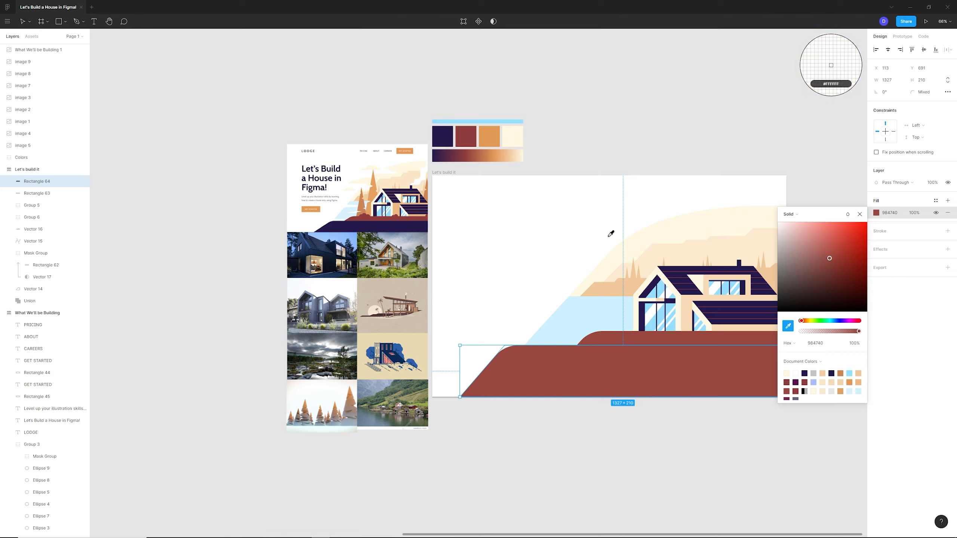
click(712, 300)
click(718, 488)
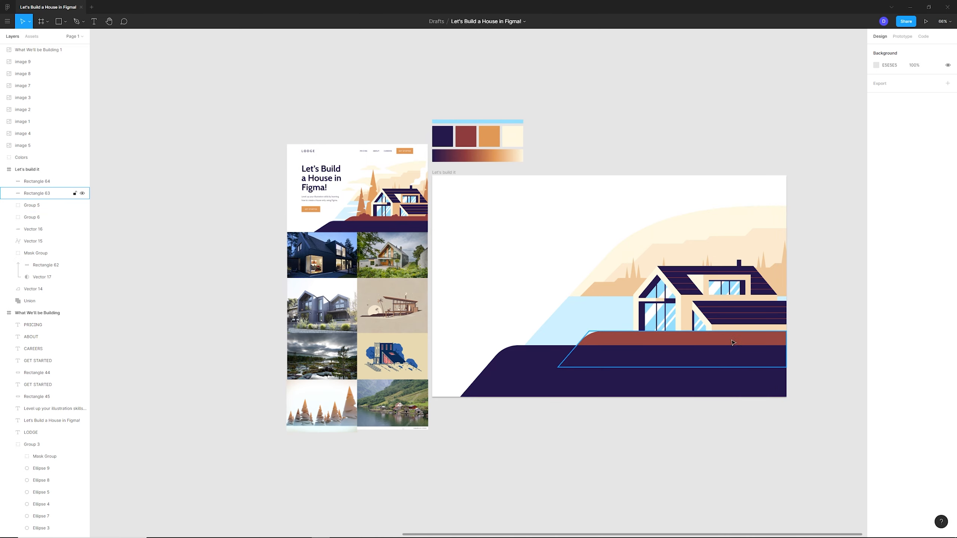
Step: Build a bush of three overlapping circles, about 32 to 34 px wide, on the red ground's top edge beside the house's left wall
scroll(701, 330, up, 5)
click(590, 342)
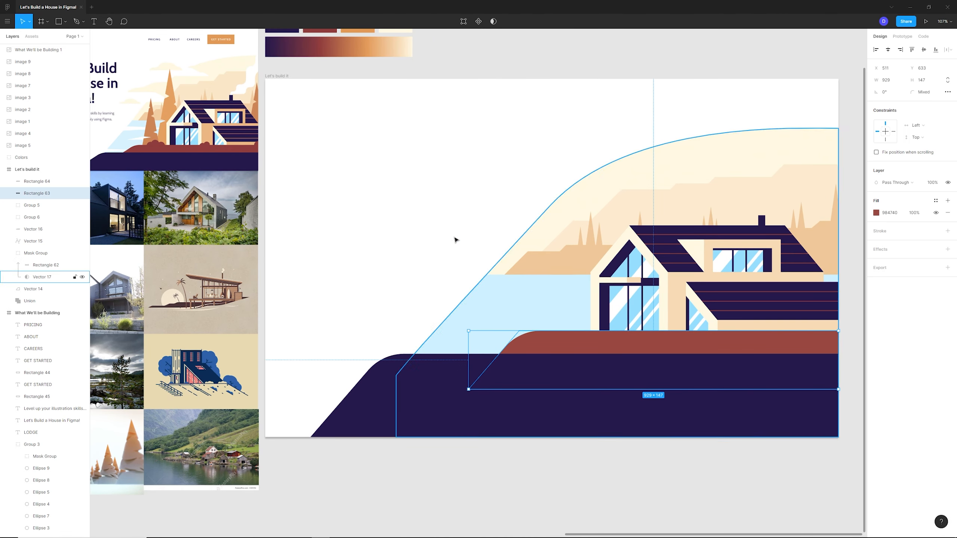
click(65, 21)
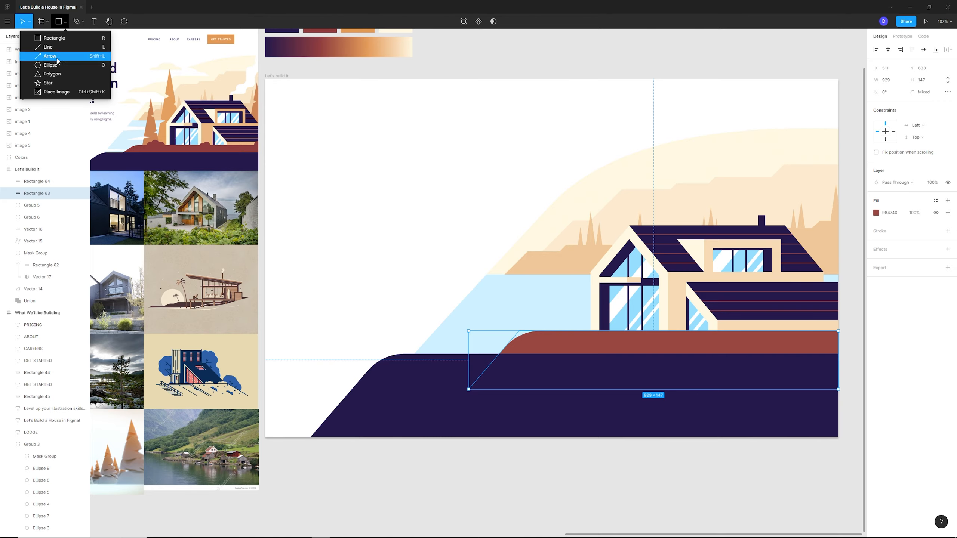
click(50, 64)
scroll(576, 325, up, 3)
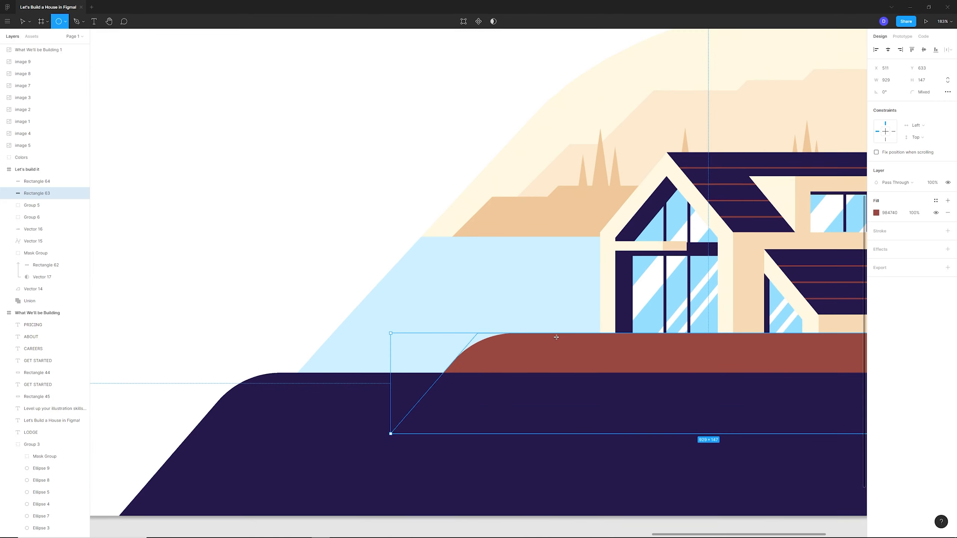
mouse_move(549, 323)
mouse_down()
mouse_move(600, 359)
mouse_move(593, 352)
mouse_up()
scroll(561, 338, up, 5)
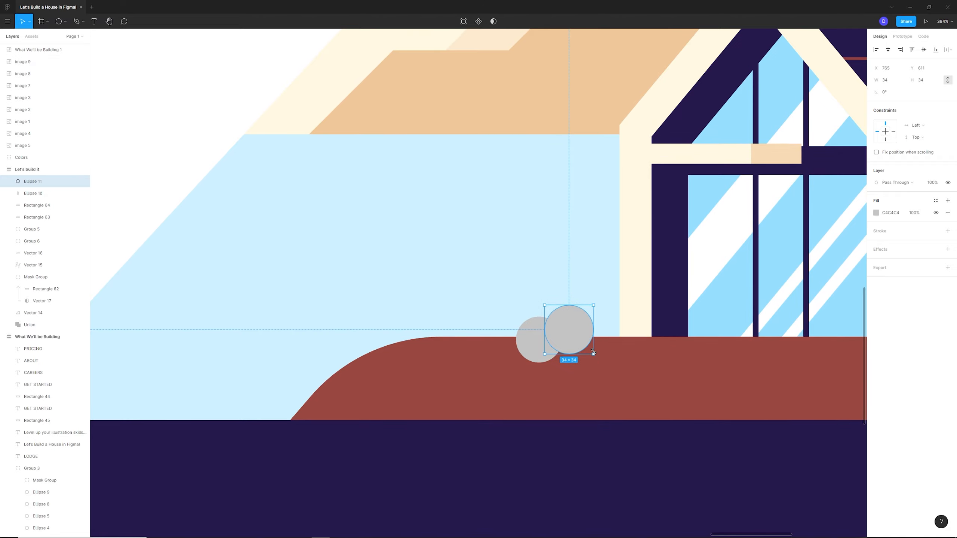
click(534, 345)
alt+drag(534, 345, 577, 355)
Step: Duplicate the three-circle bush to the right, in front of the house's small slanted window
scroll(576, 355, down, 10)
scroll(506, 311, up, 8)
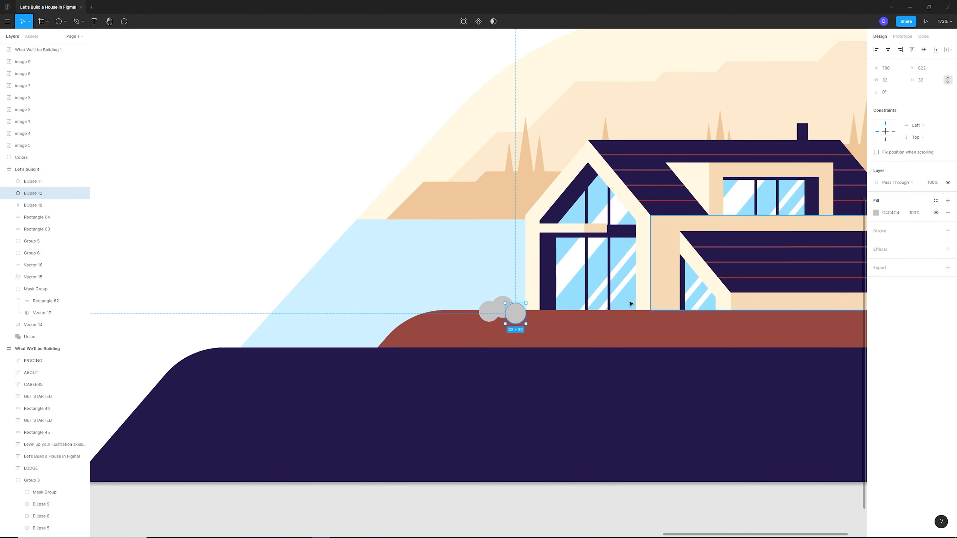
shift+click(500, 302)
shift+click(488, 312)
drag(518, 319, 731, 323)
scroll(640, 331, down, 6)
scroll(627, 332, up, 4)
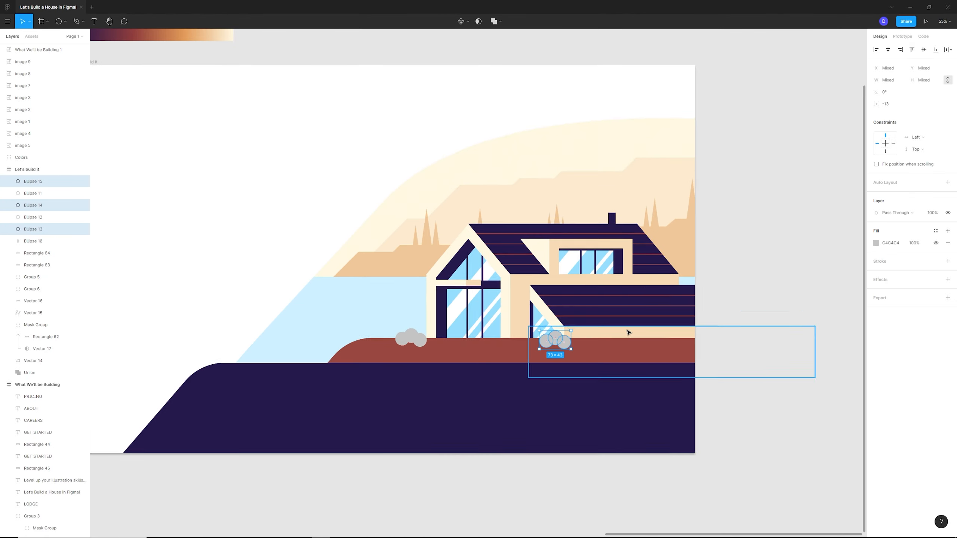
Step: Duplicate the second bush's right circle and place the copy at the bush's left end
scroll(627, 332, up, 6)
click(652, 375)
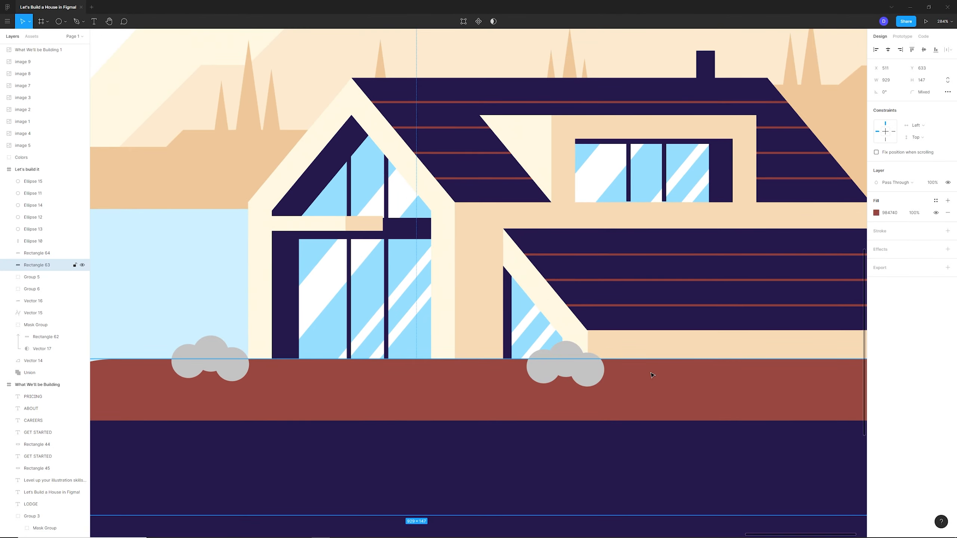
scroll(459, 361, down, 4)
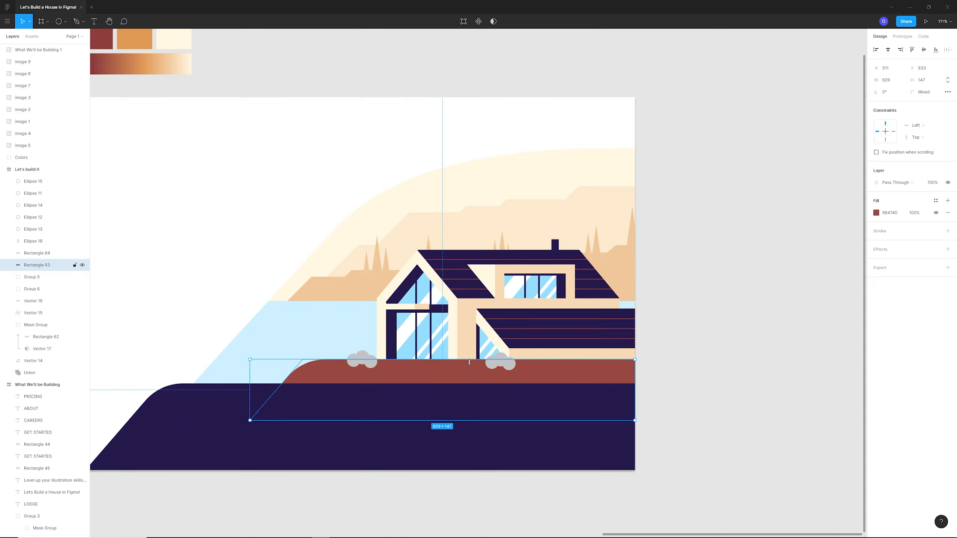
scroll(469, 362, up, 4)
click(496, 366)
drag(498, 373, 442, 367)
scroll(557, 331, down, 5)
click(673, 351)
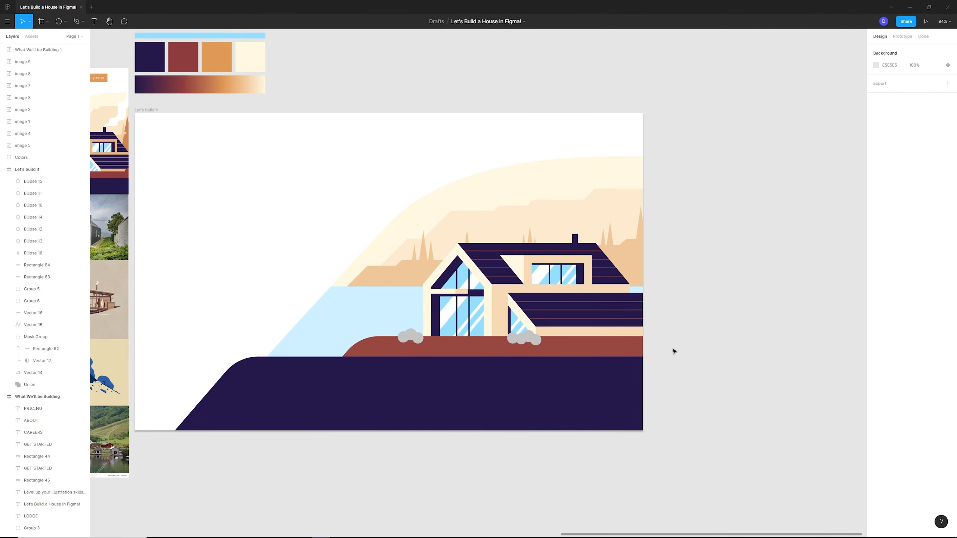
Step: Delete the second bush's original left circle and enlarge its middle circle to about 39 px
scroll(539, 332, up, 3)
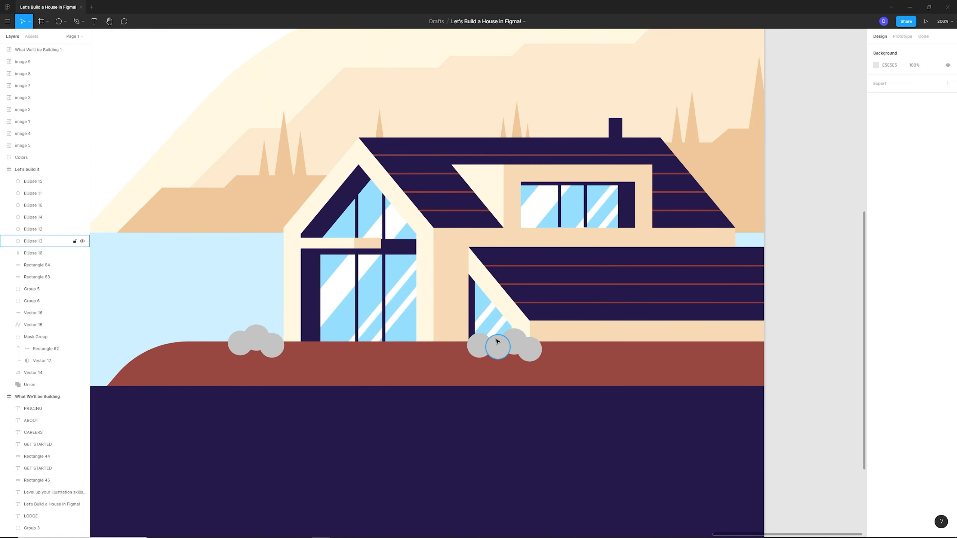
click(497, 341)
key(Delete)
drag(486, 345, 497, 322)
click(513, 340)
click(783, 346)
scroll(784, 346, down, 5)
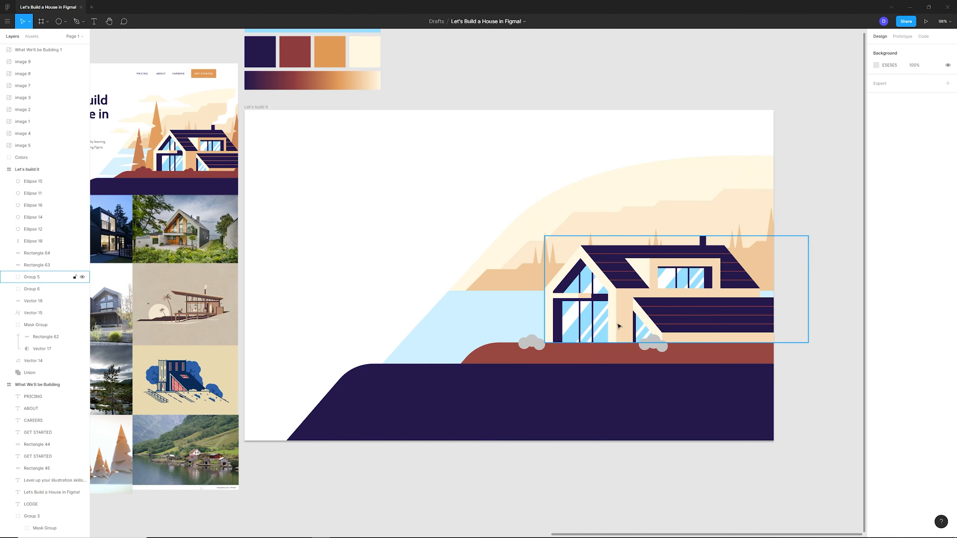
Step: Duplicate the second bush's three circles to the frame's right edge
click(672, 296)
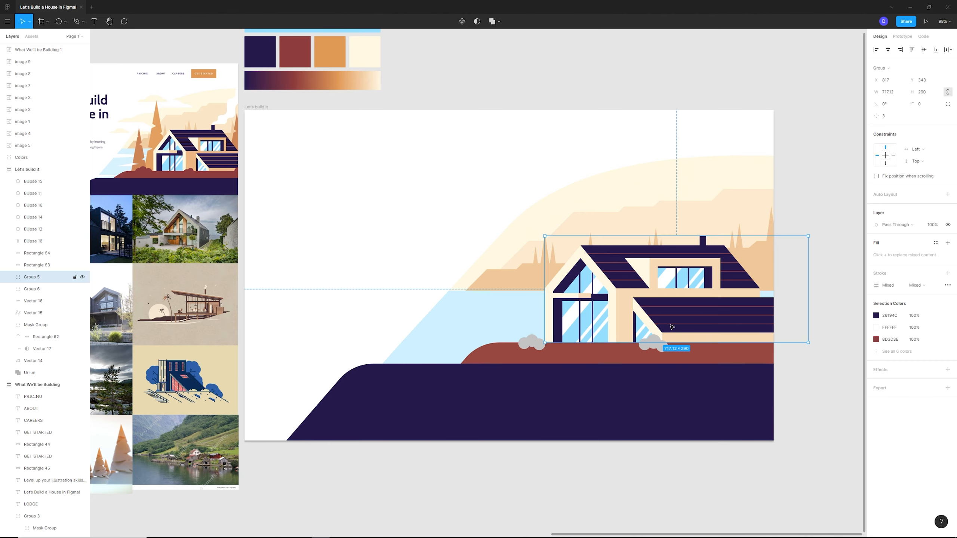
double_click(652, 335)
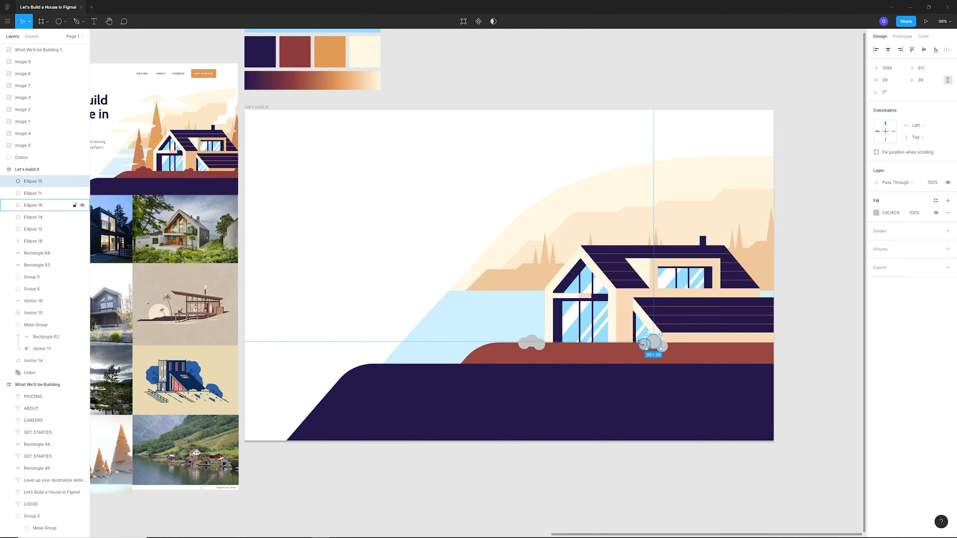
scroll(670, 341, up, 5)
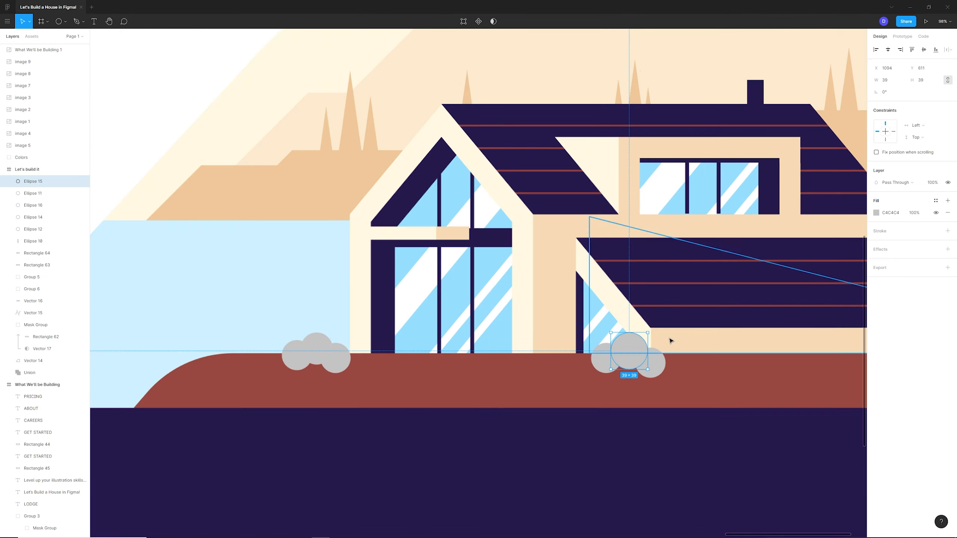
shift+click(659, 368)
shift+click(604, 358)
scroll(635, 337, down, 4)
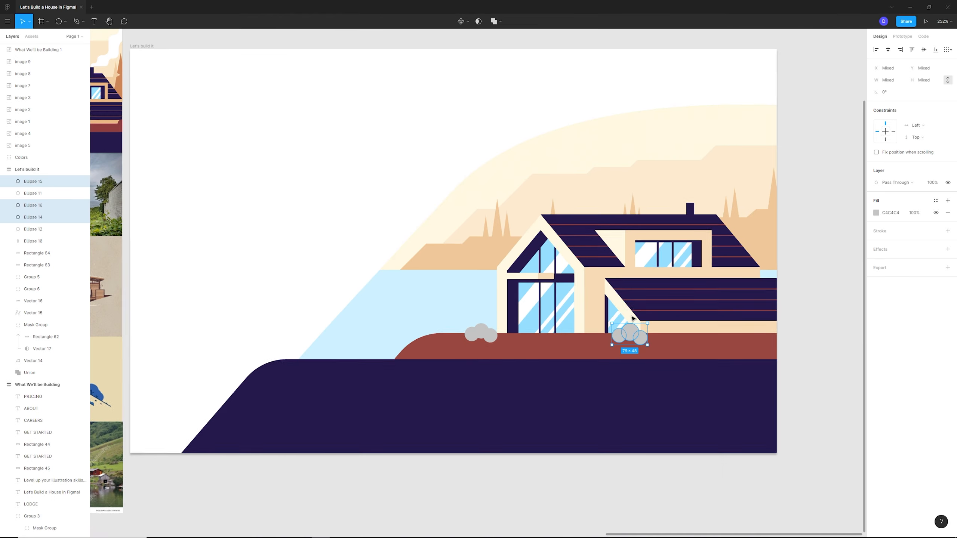
alt+drag(628, 335, 771, 331)
Step: Group the circles of all three bushes together
shift+click(640, 339)
shift+click(629, 331)
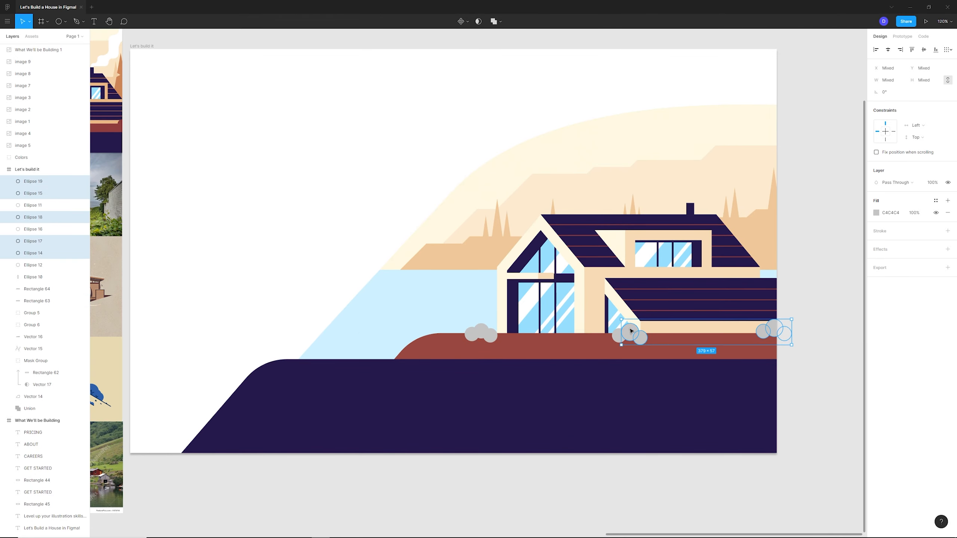
shift+click(618, 337)
shift+click(489, 336)
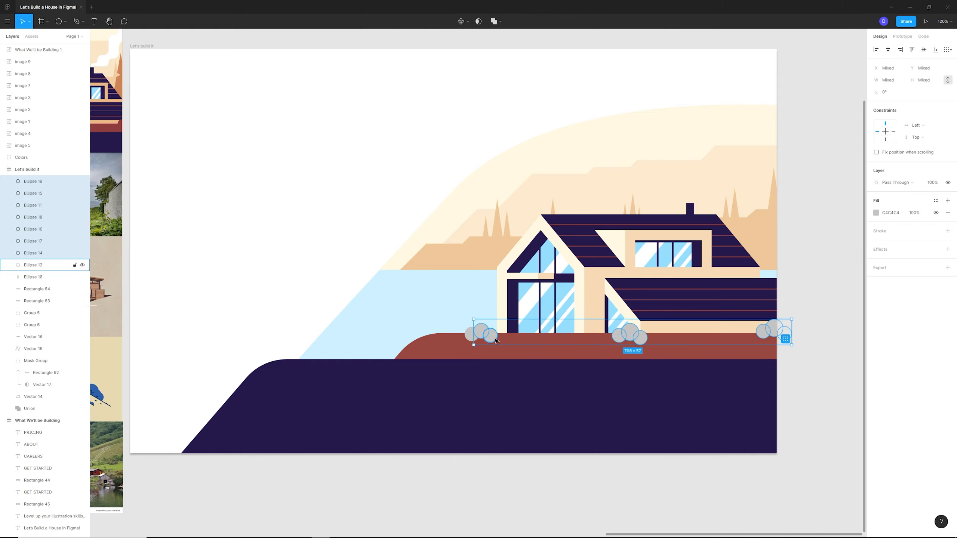
shift+click(481, 330)
shift+click(470, 336)
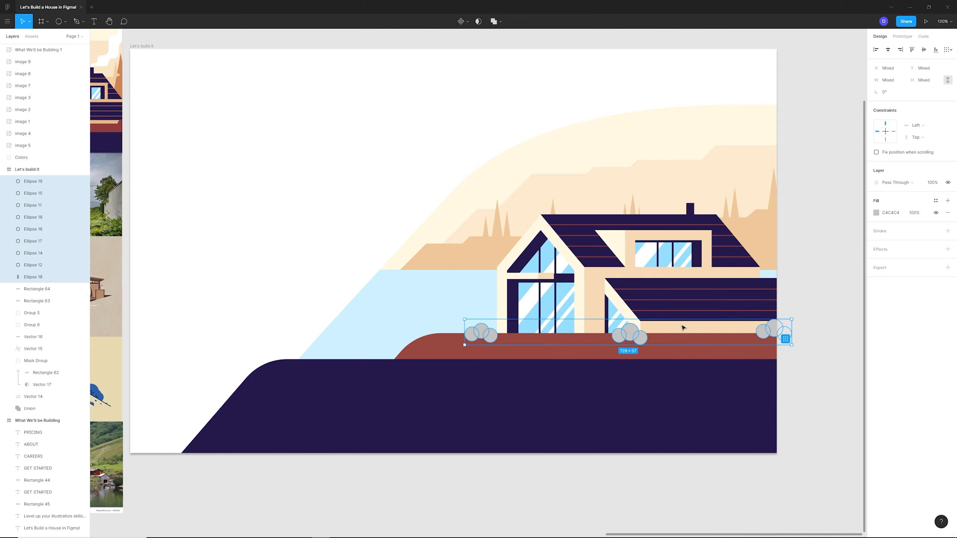
key(ctrl+g)
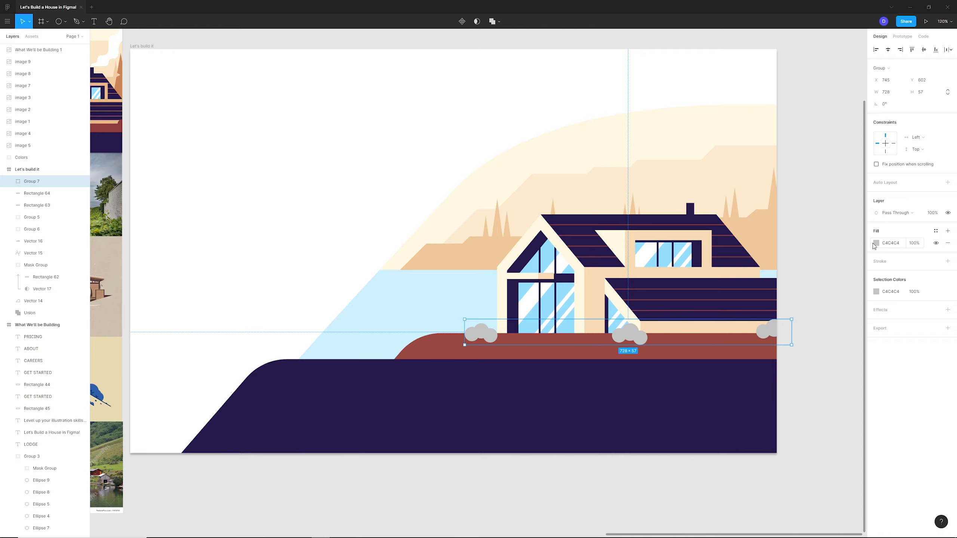
Step: Fill the bush group with the dark red 984740 sampled from the ground
click(876, 243)
click(787, 356)
click(680, 342)
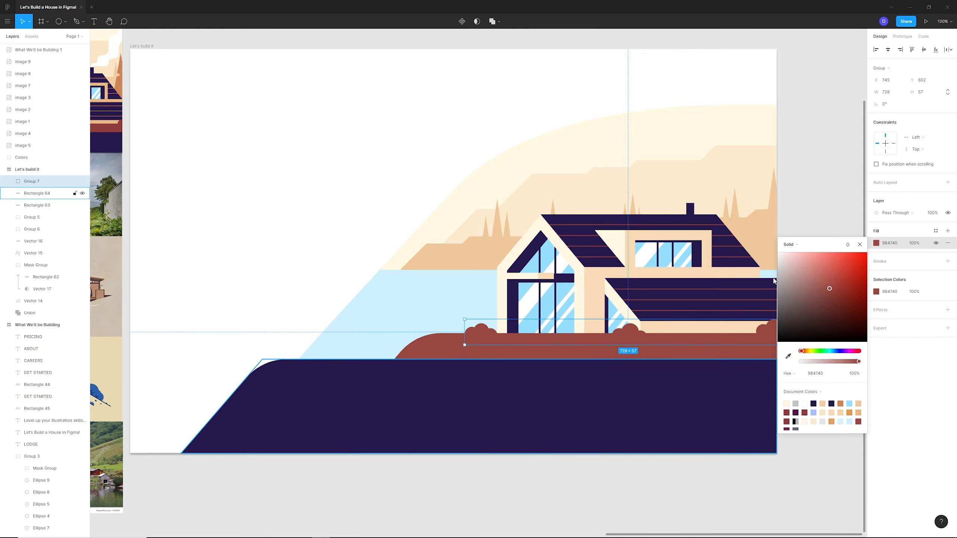
key(shift+1)
click(681, 395)
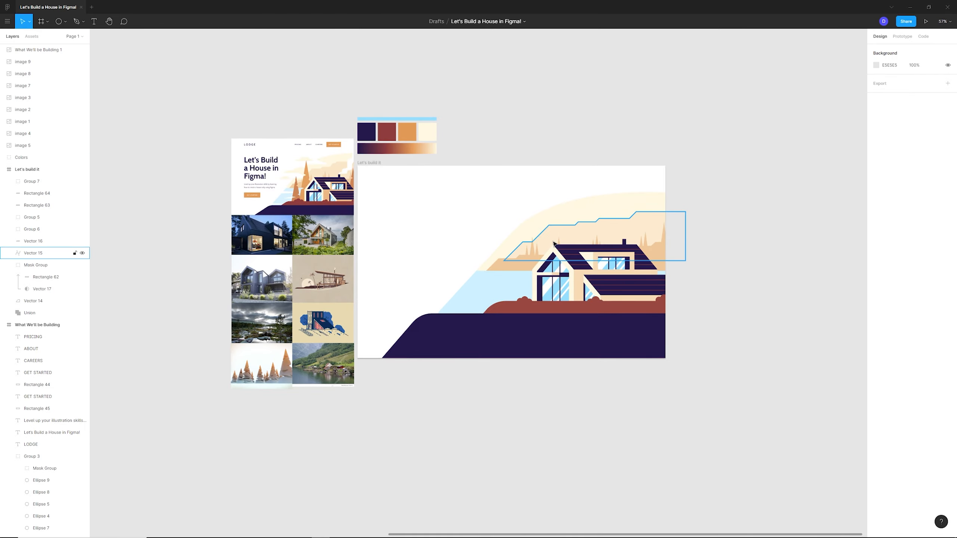
Step: Draw a tall triangle about 155 × 508 with the Polygon tool as a tree and place it just left of the house
scroll(553, 243, up, 3)
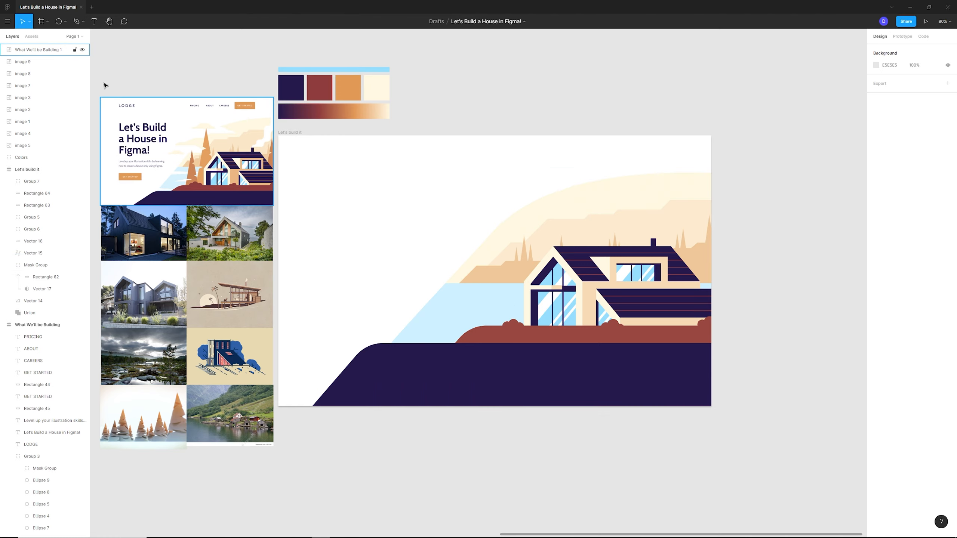
click(65, 22)
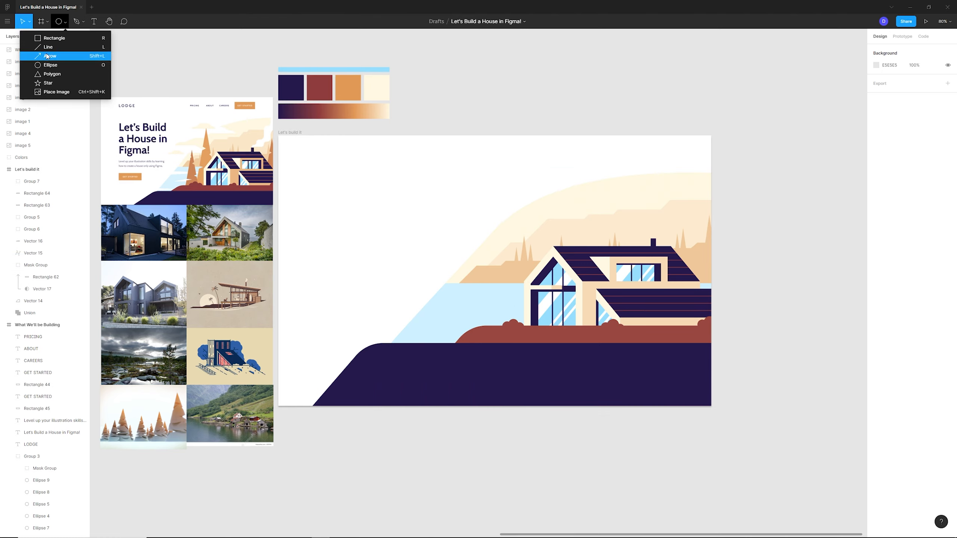
click(52, 74)
drag(490, 212, 537, 364)
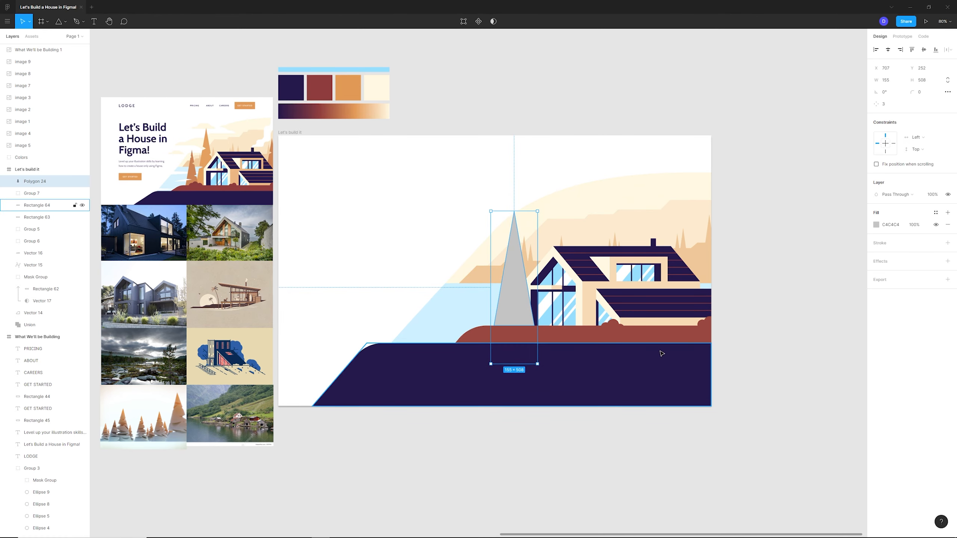
click(761, 270)
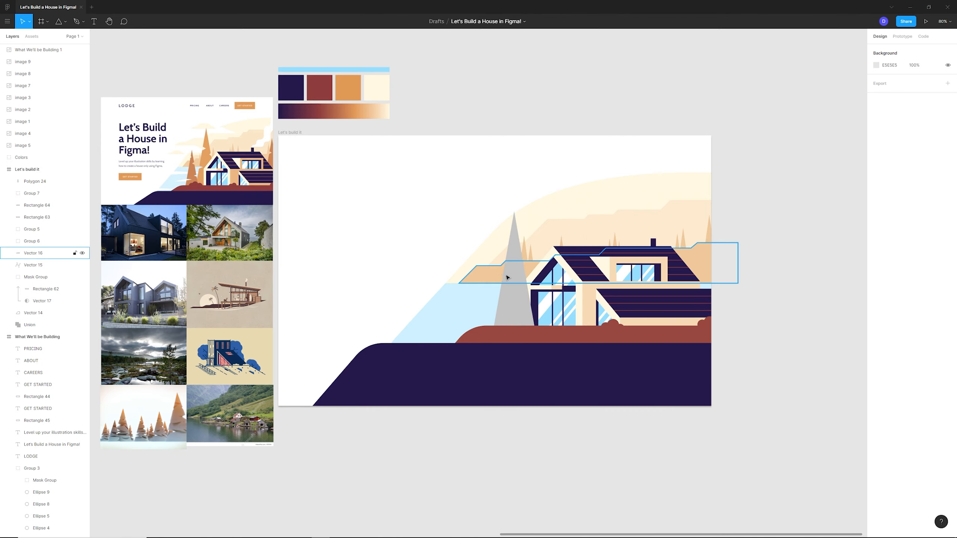
drag(521, 278, 504, 278)
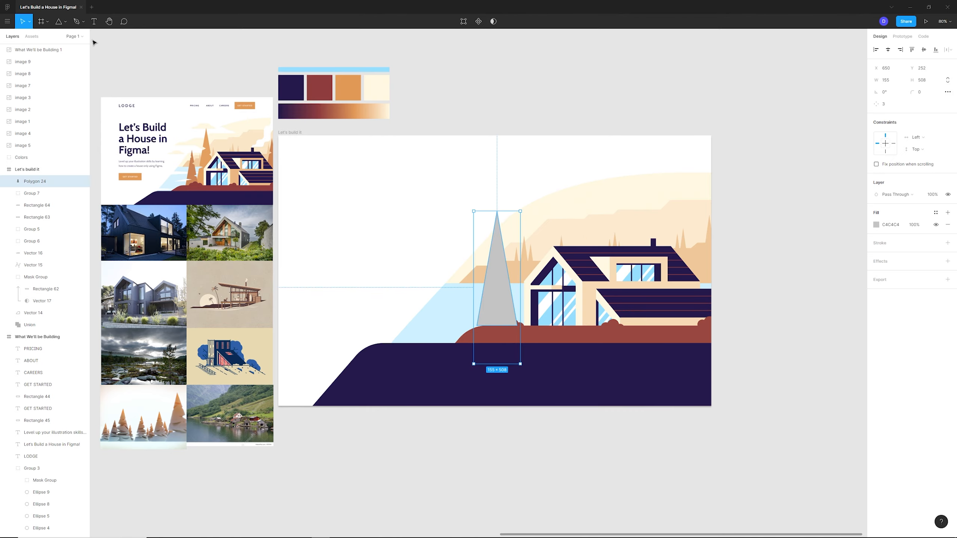
Step: Draw a small closed triangle with the Pen tool across the tree's upper left edge as a notch
click(77, 21)
scroll(520, 232, up, 5)
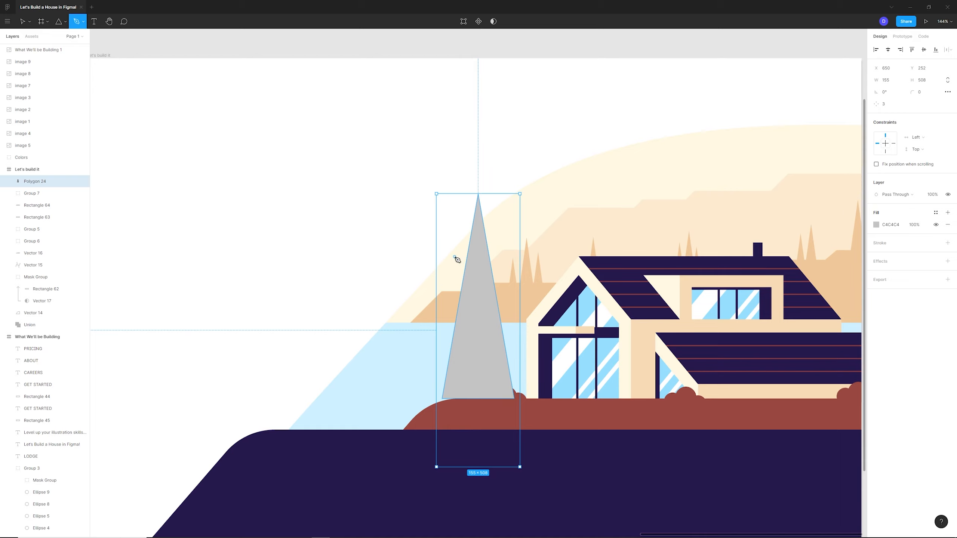
click(455, 257)
click(475, 270)
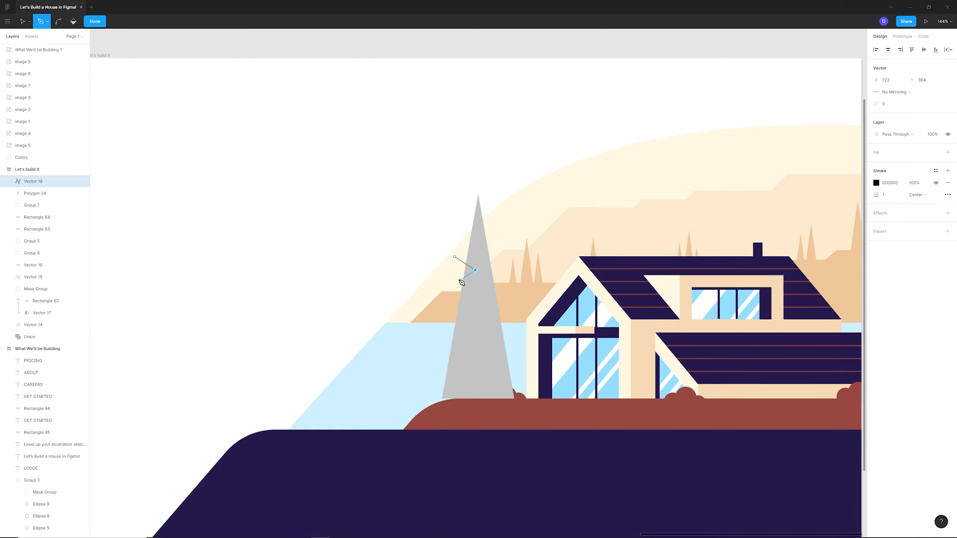
click(454, 257)
Step: Add a second triangular notch to the same vector on the tree's right edge, just below the first one's height
scroll(537, 234, down, 5)
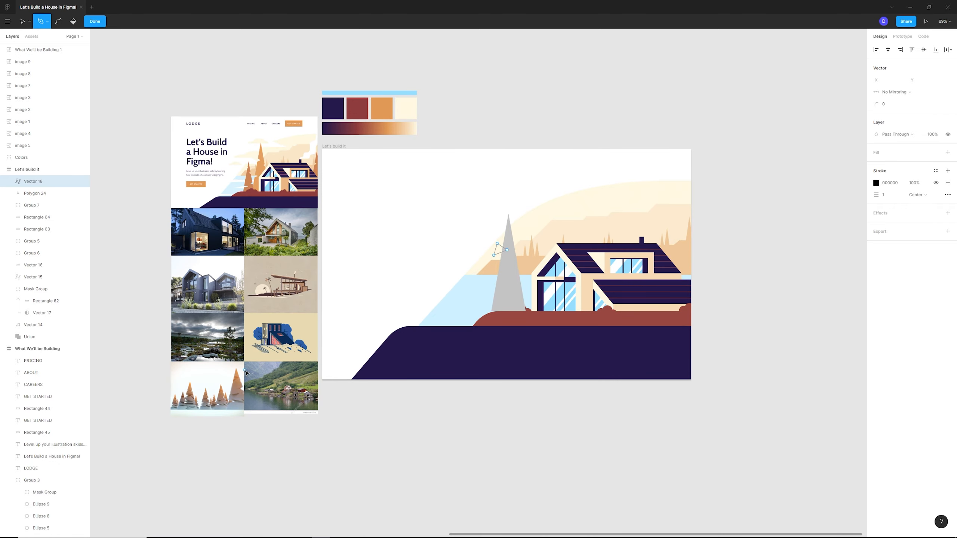
scroll(246, 373, up, 8)
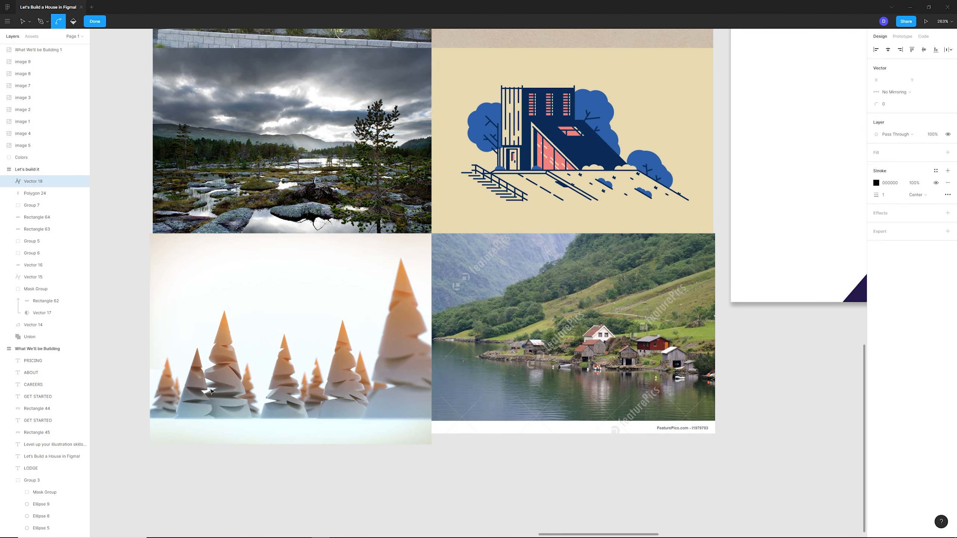
scroll(241, 405, down, 6)
scroll(619, 208, up, 2)
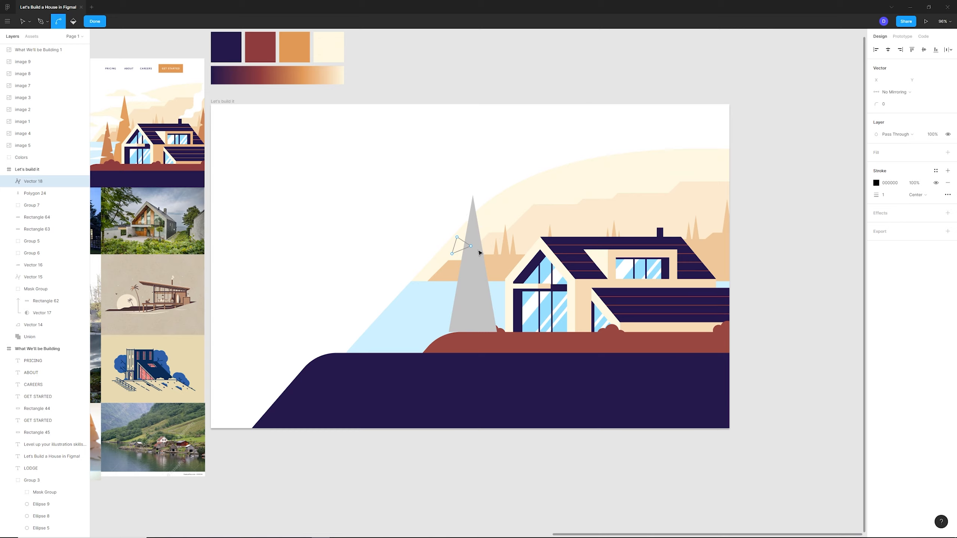
key(p)
scroll(484, 252, up, 3)
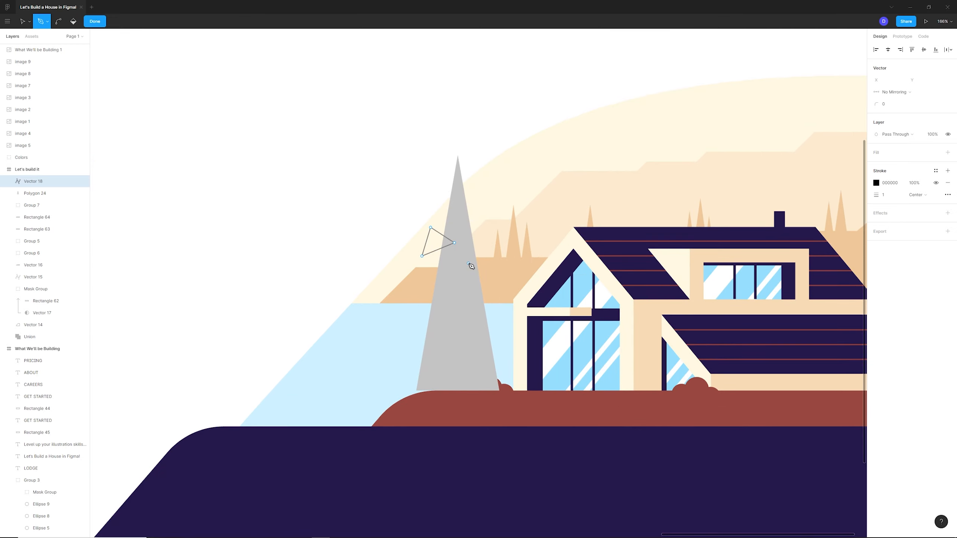
drag(471, 265, 489, 255)
click(472, 264)
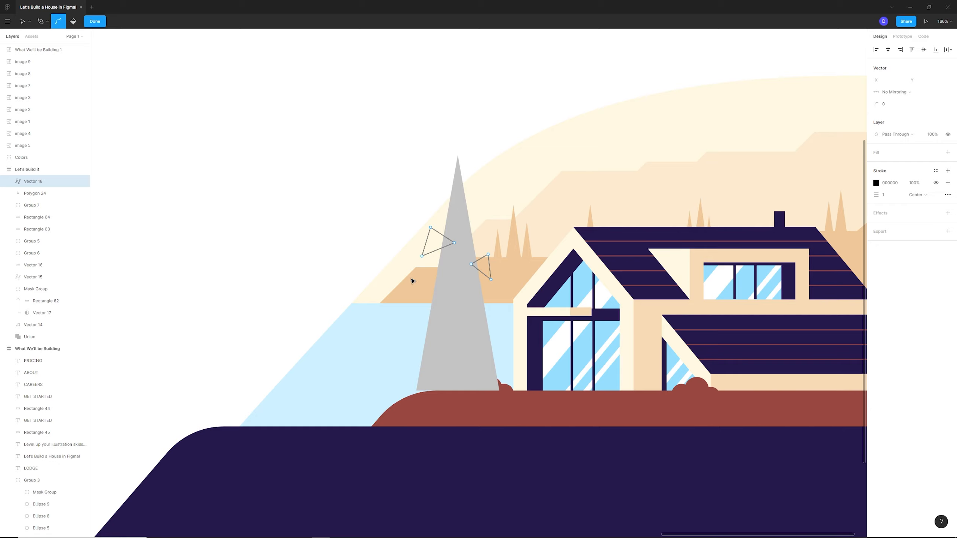
Step: Add two more triangular notches, one low on the tree's left edge and a smaller one on its right edge, and finish the vector
scroll(462, 278, down, 2)
scroll(438, 336, up, 1)
click(431, 319)
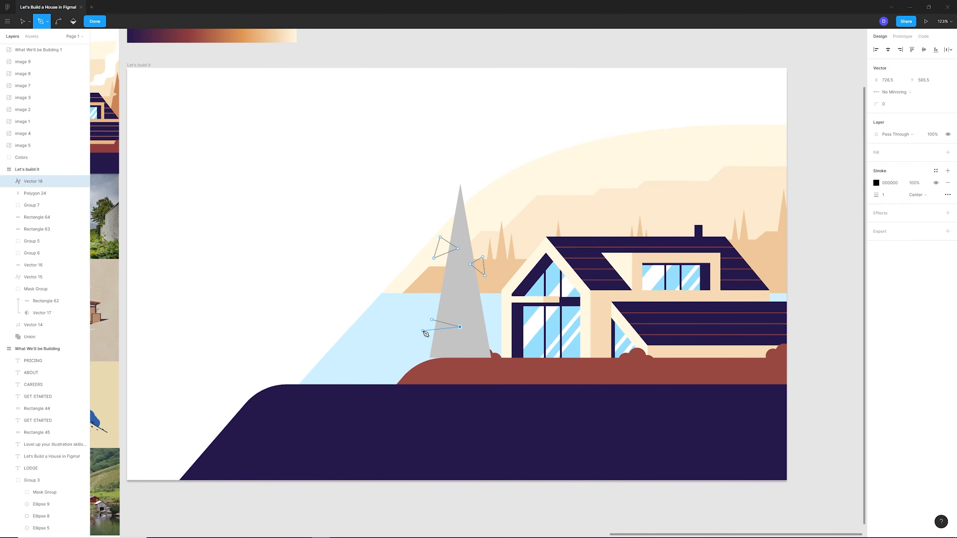
click(431, 319)
scroll(437, 264, down, 2)
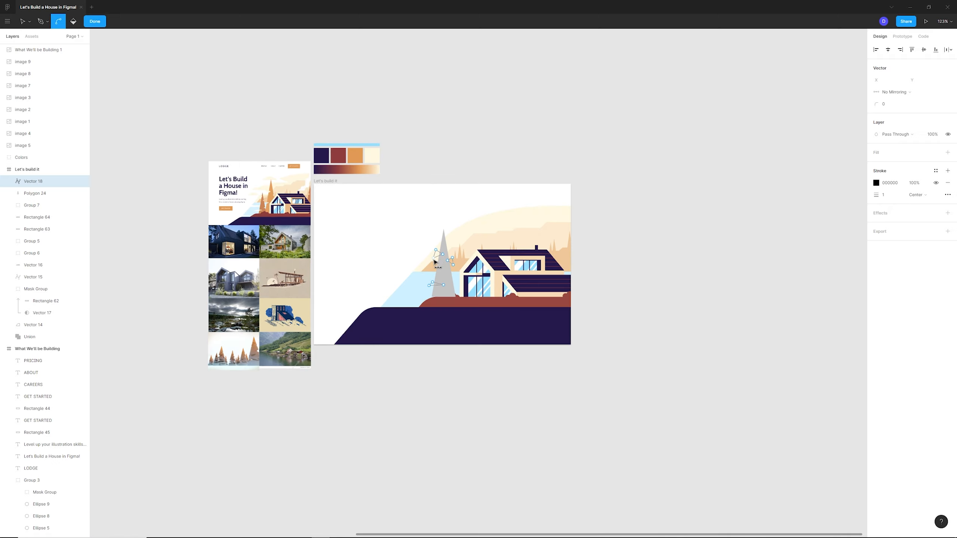
scroll(452, 273, up, 2)
click(470, 299)
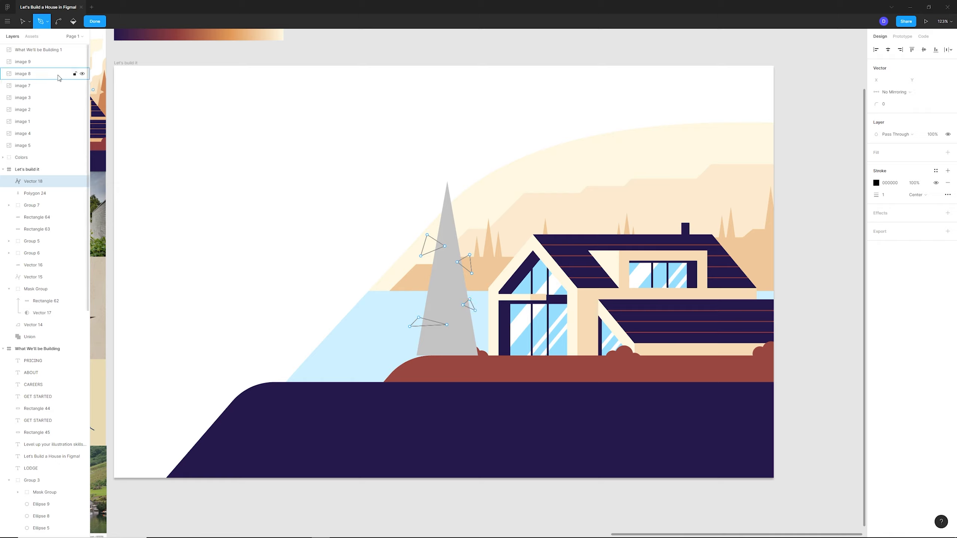
click(22, 21)
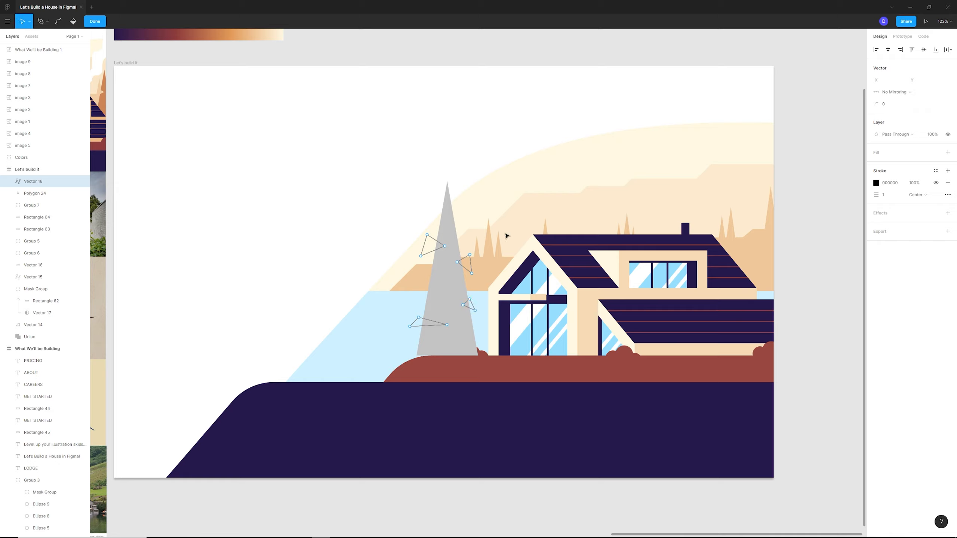
key(Escape)
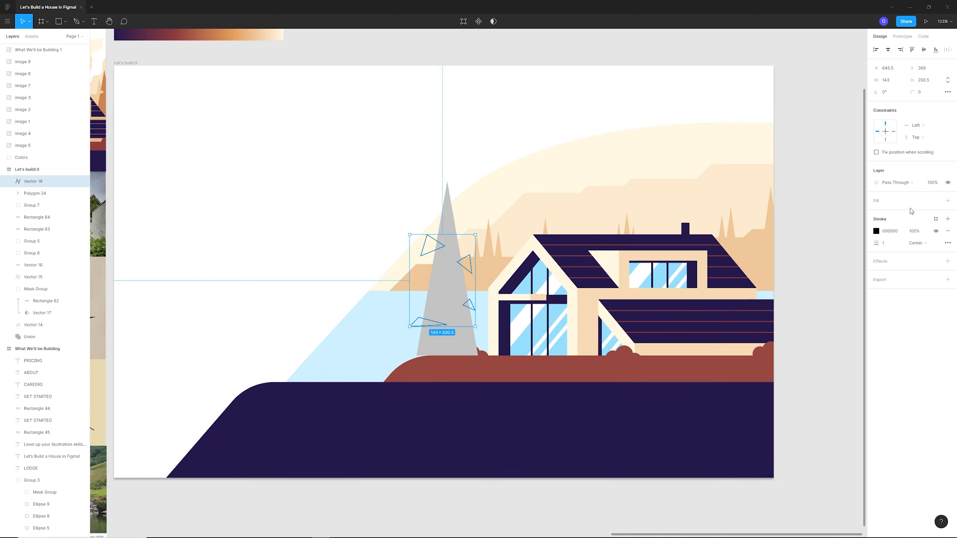
Step: Remove the stroke from the notch triangles and give them a solid C4C4C4 fill
click(946, 231)
click(947, 200)
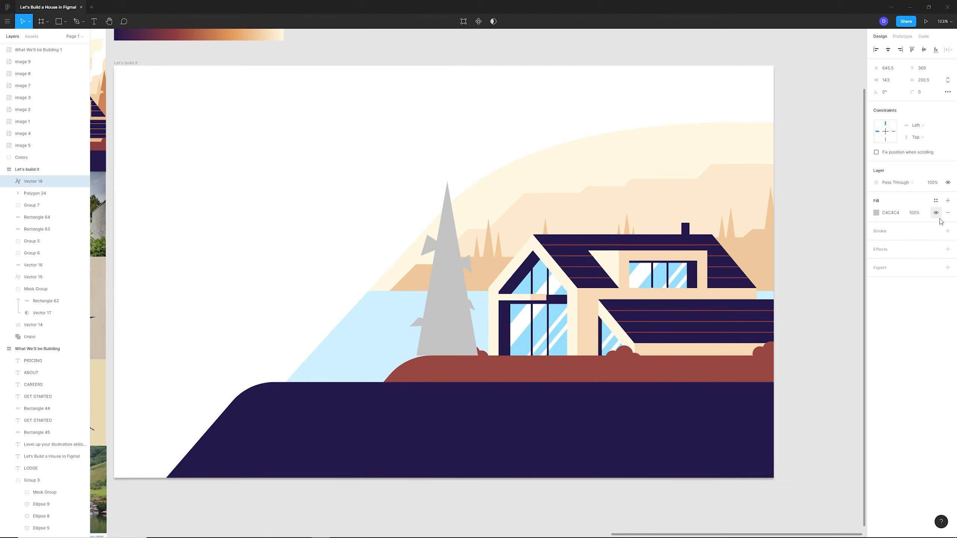
click(875, 212)
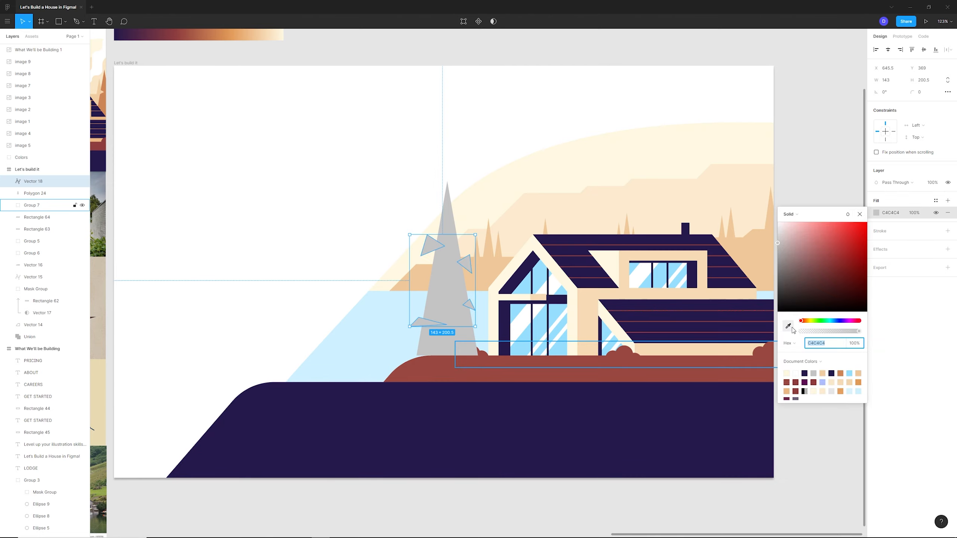
Step: Fill the tall tree triangle with the orange DB9155 sampled from the palette's gradient strip
click(455, 297)
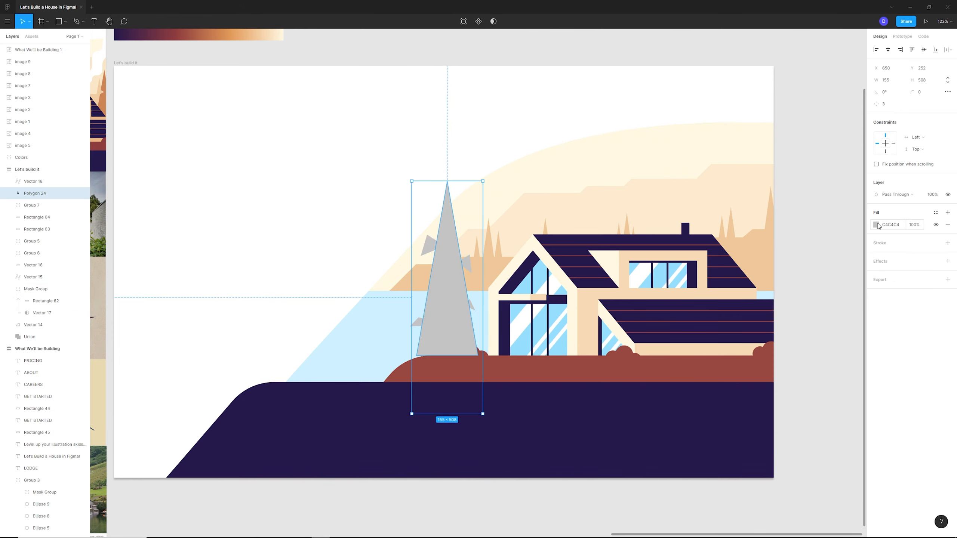
click(876, 225)
scroll(587, 335, down, 5)
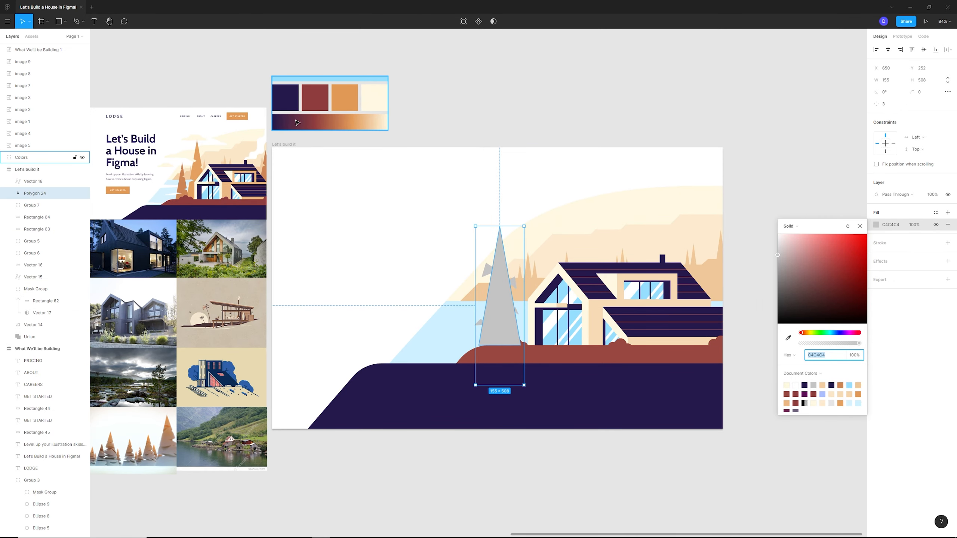
click(575, 362)
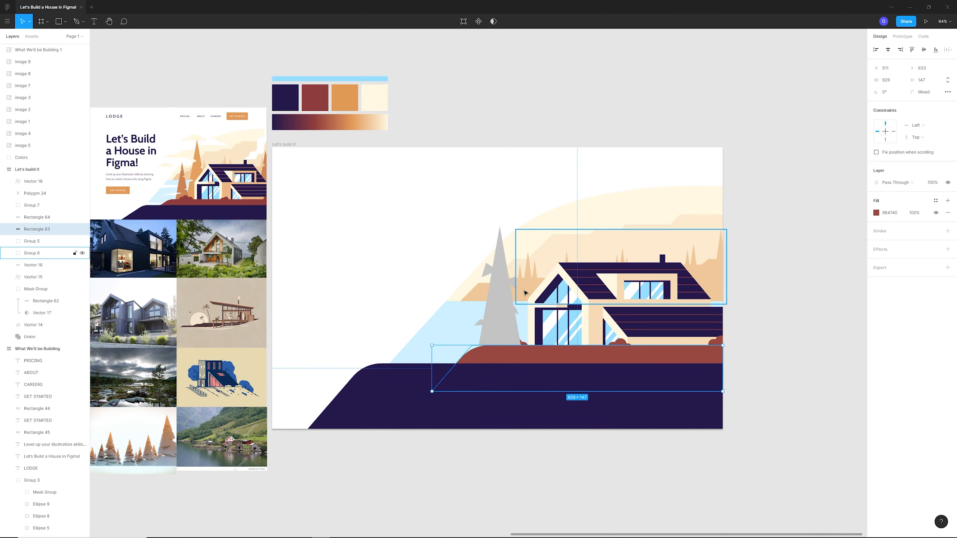
click(530, 296)
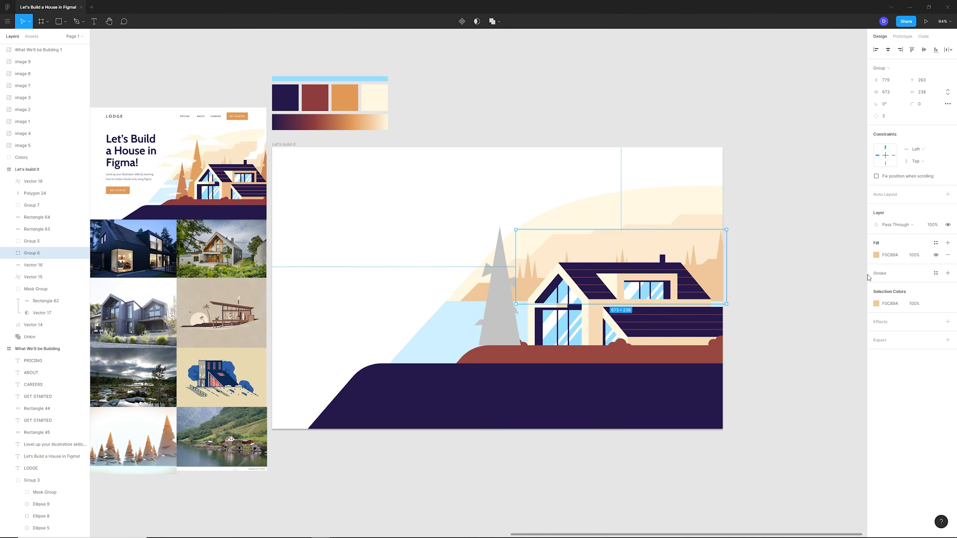
click(500, 300)
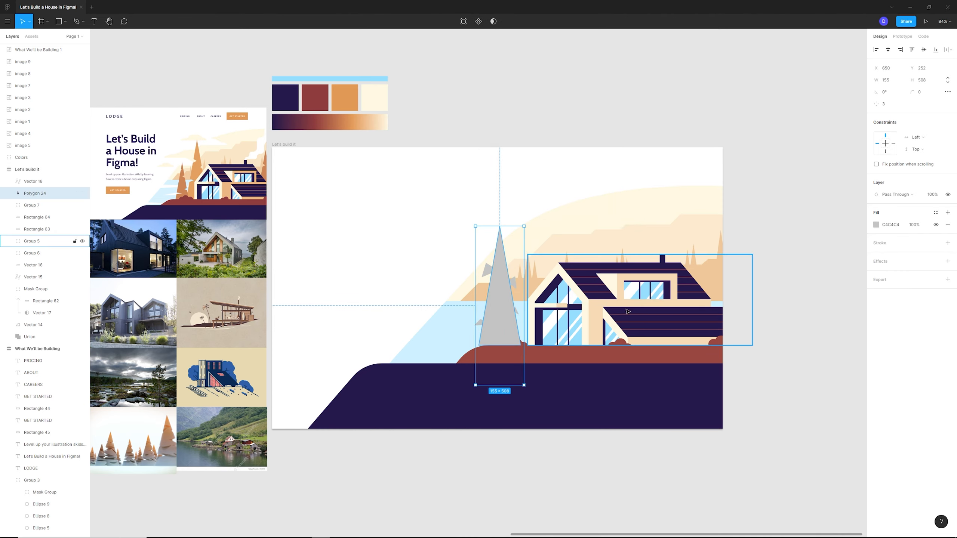
click(876, 225)
click(788, 339)
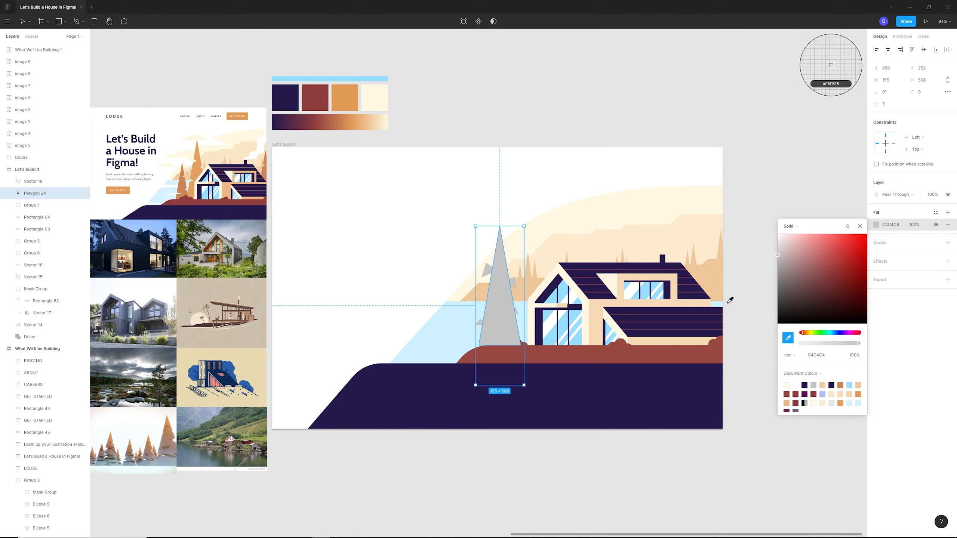
click(342, 122)
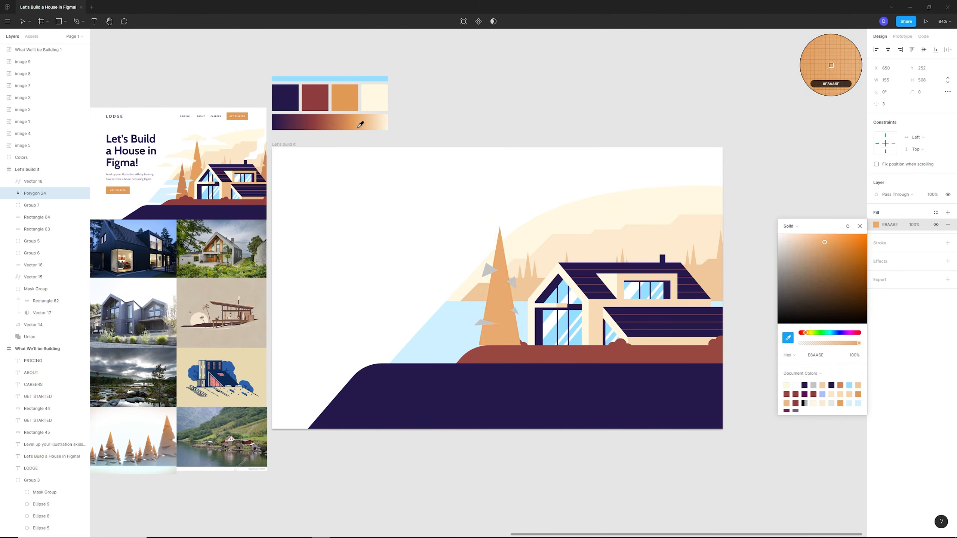
click(350, 124)
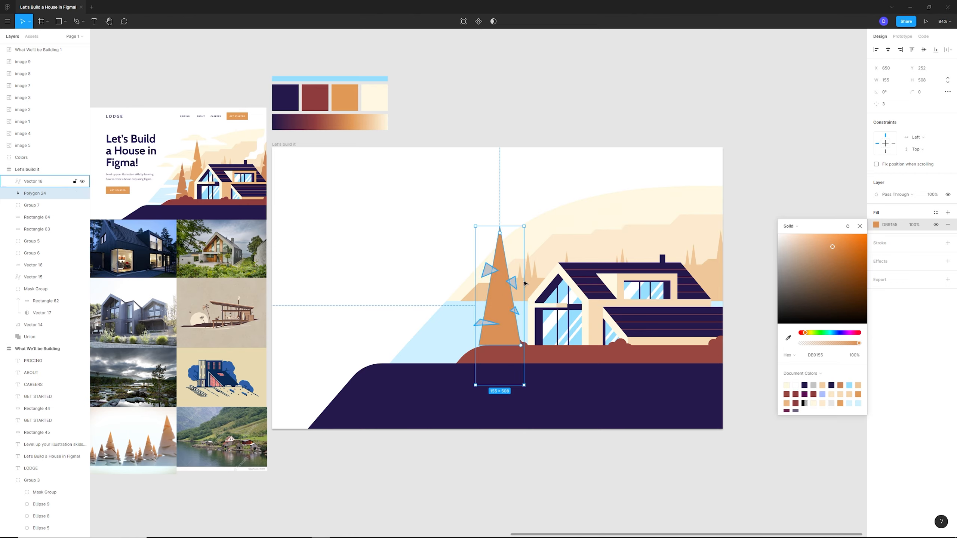
Step: Subtract the notch triangles from the orange tree so they cut into its edges
scroll(499, 256, up, 5)
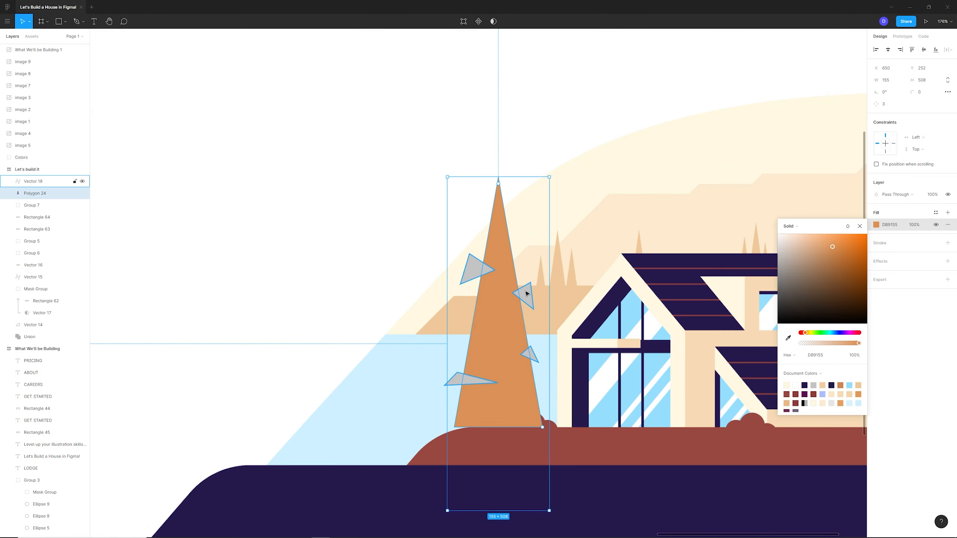
click(523, 293)
shift+click(496, 336)
key(shift+1)
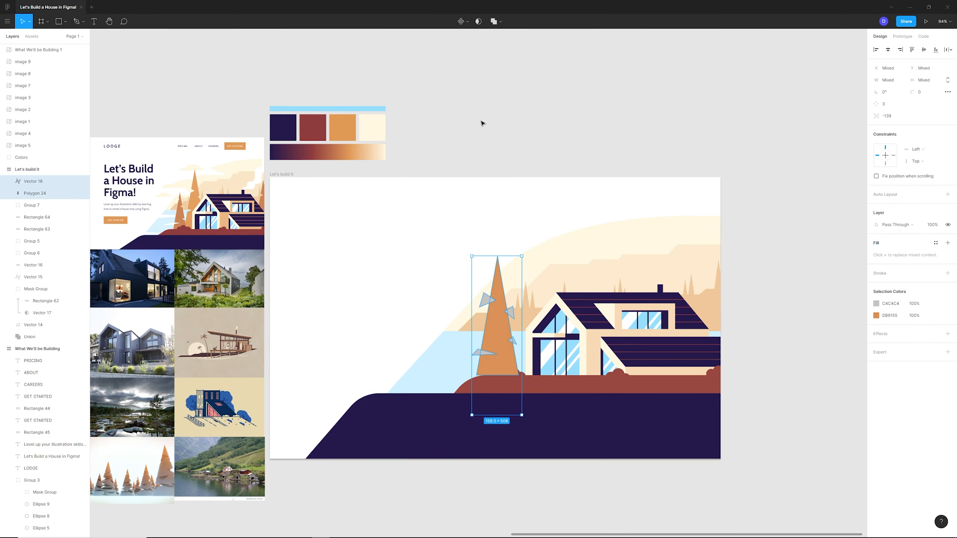
click(499, 21)
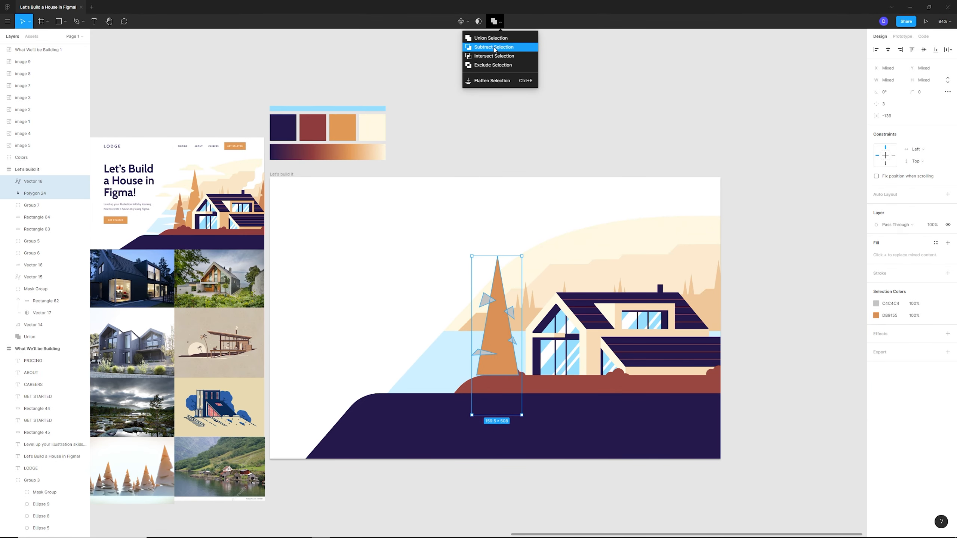
click(491, 47)
click(753, 357)
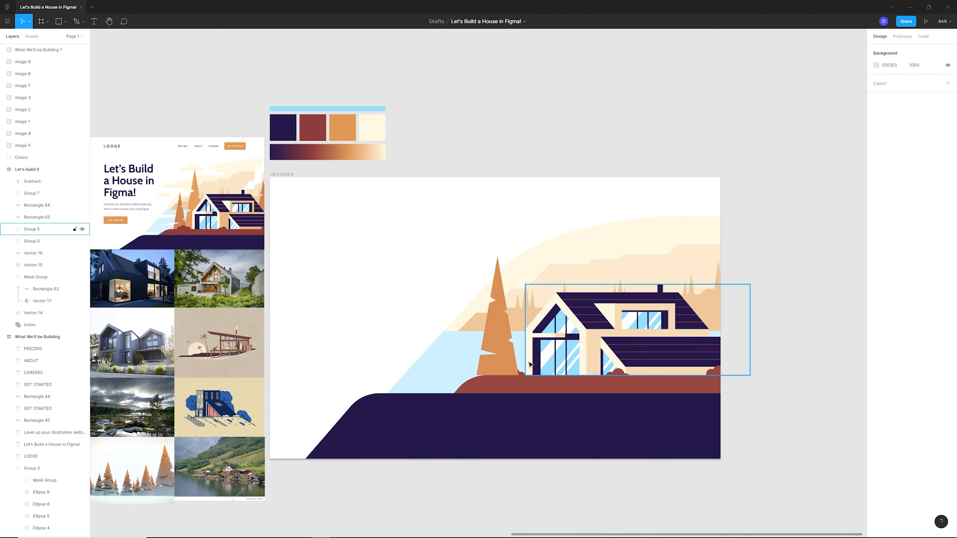
Step: Duplicate the notched tree to its left and scale the copy down to about 112 × 319
click(503, 347)
drag(503, 346, 496, 357)
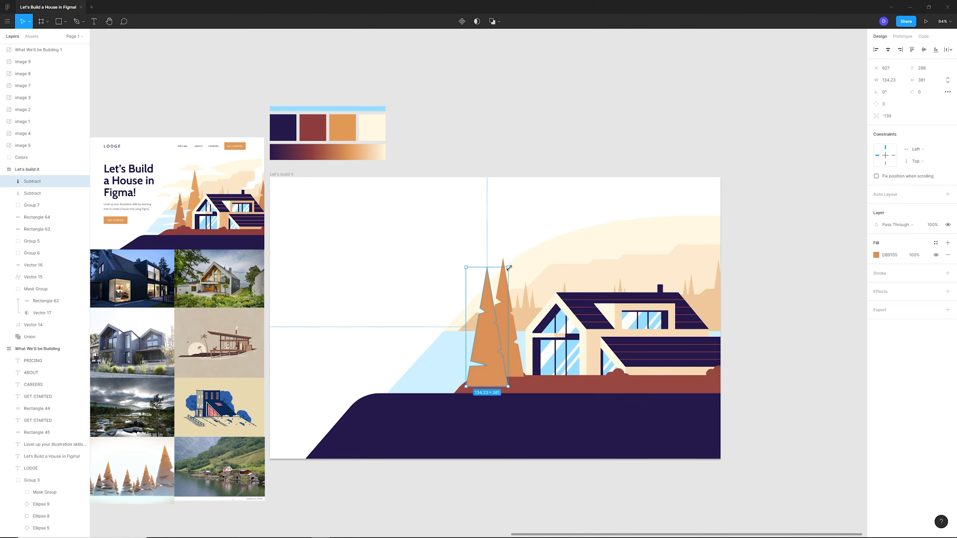
drag(509, 268, 501, 287)
mouse_move(483, 351)
mouse_down()
mouse_move(491, 335)
mouse_move(484, 349)
mouse_up()
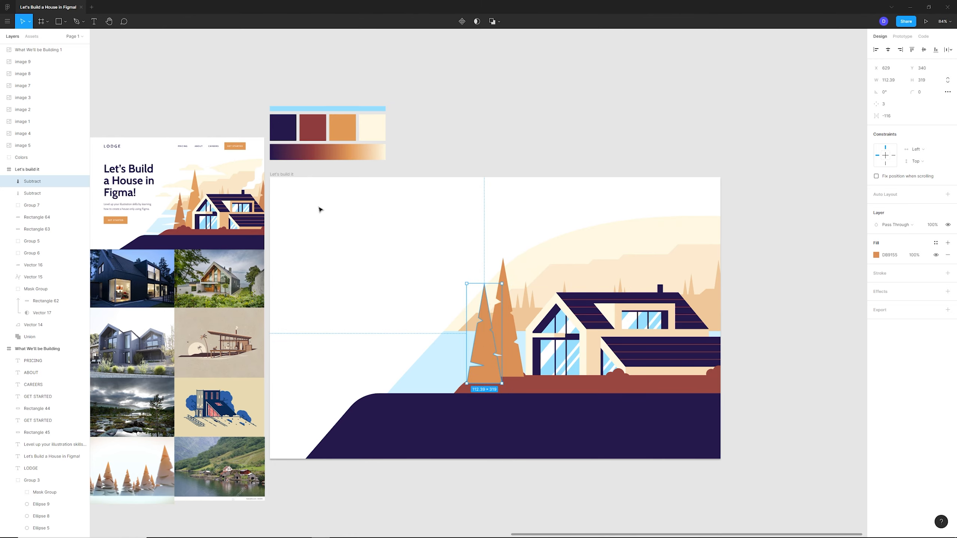
Step: Flip the smaller tree horizontally and shift it slightly right to overlap the taller tree
click(7, 21)
mouse_move(26, 80)
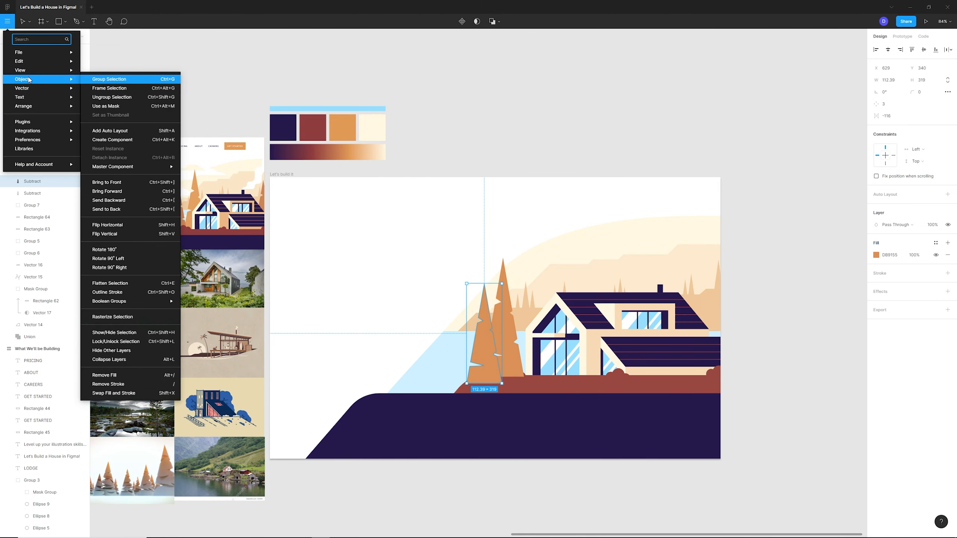
click(143, 226)
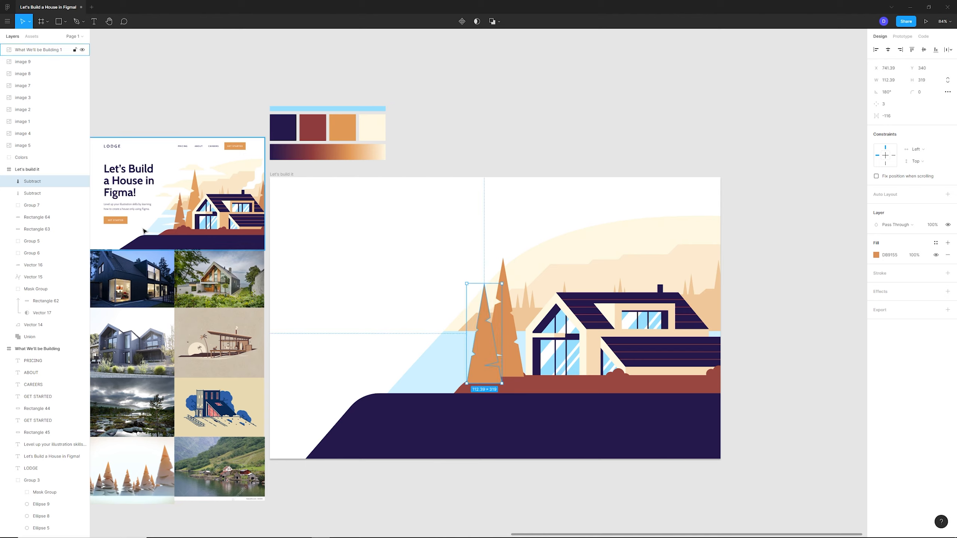
drag(499, 316, 503, 317)
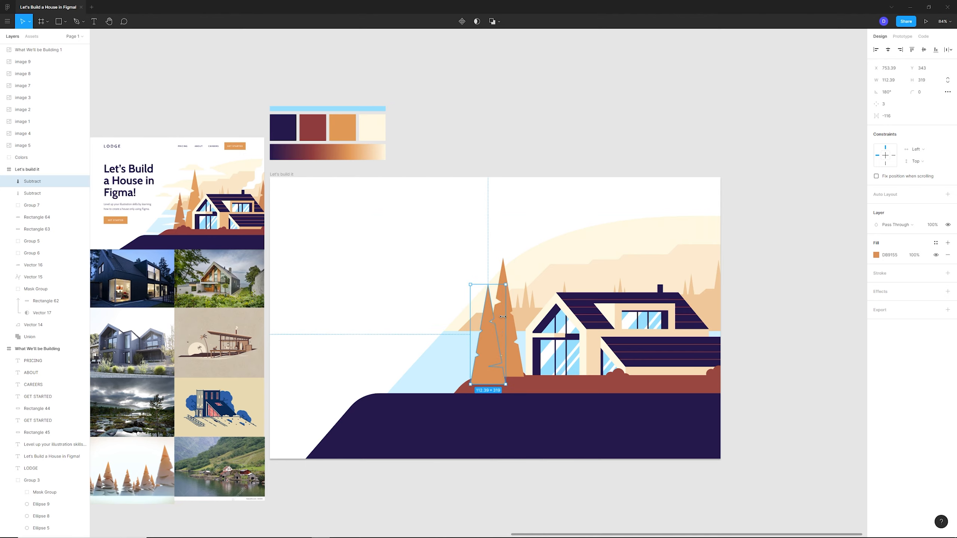
Step: Move the smaller tree behind the taller tree in the layer order
click(513, 332)
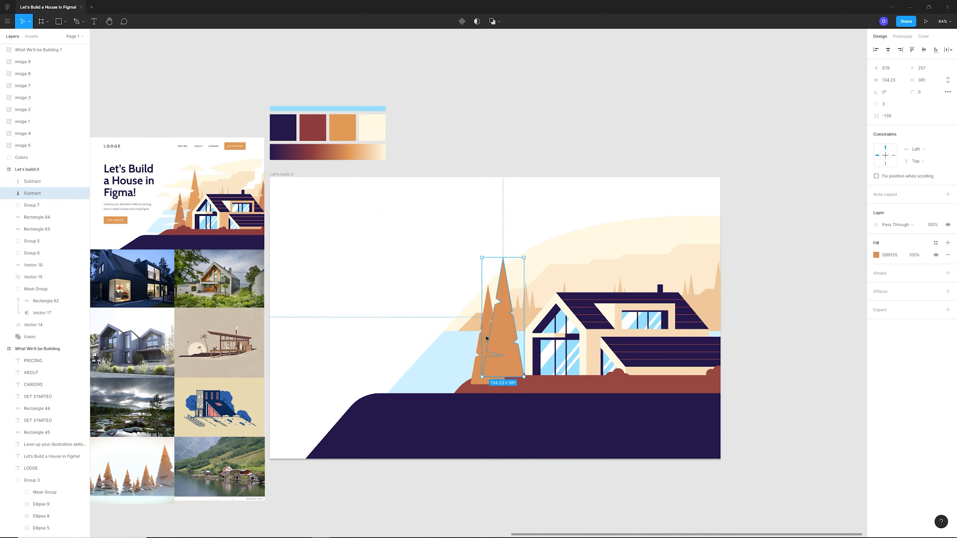
click(488, 338)
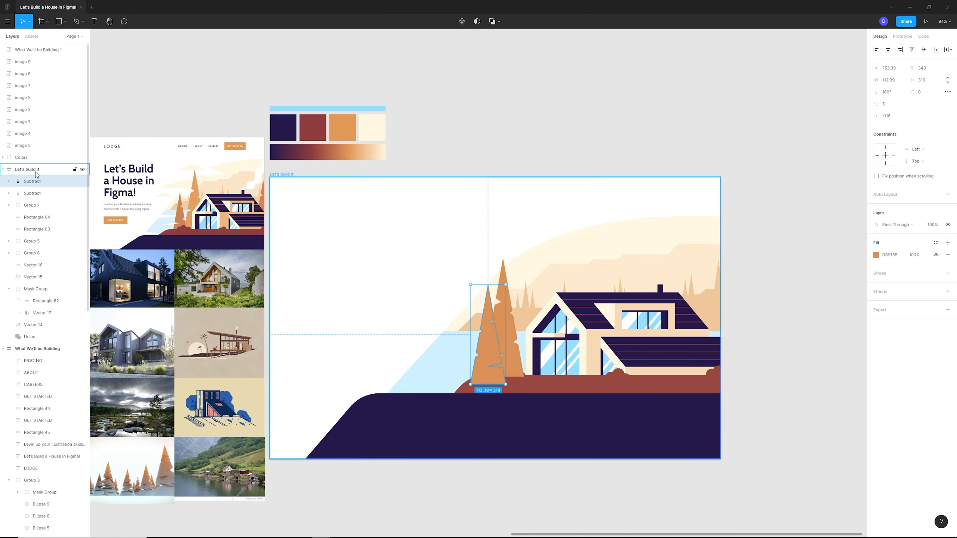
drag(35, 182, 33, 200)
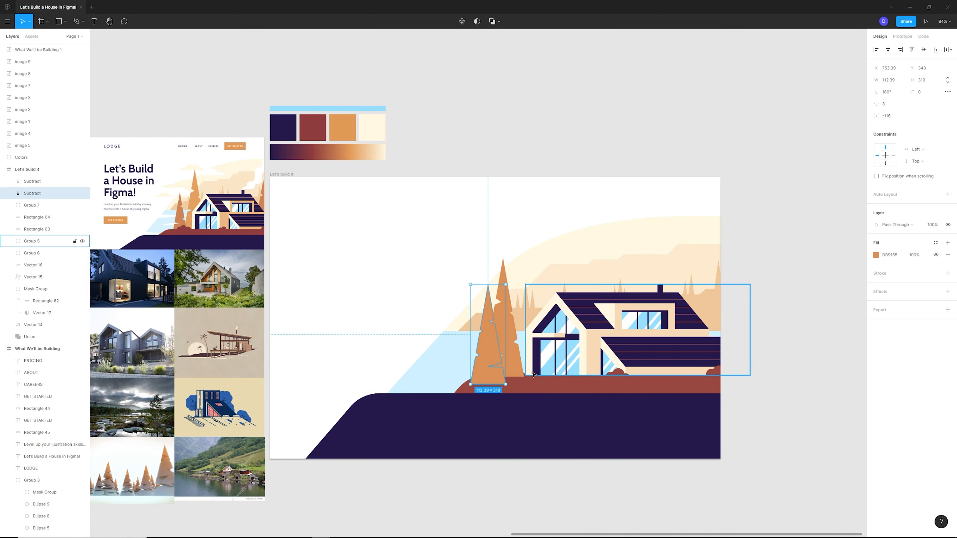
Step: Recolour the smaller tree with a darker orange, C5794E, sampled from the palette's gradient bar
key(i)
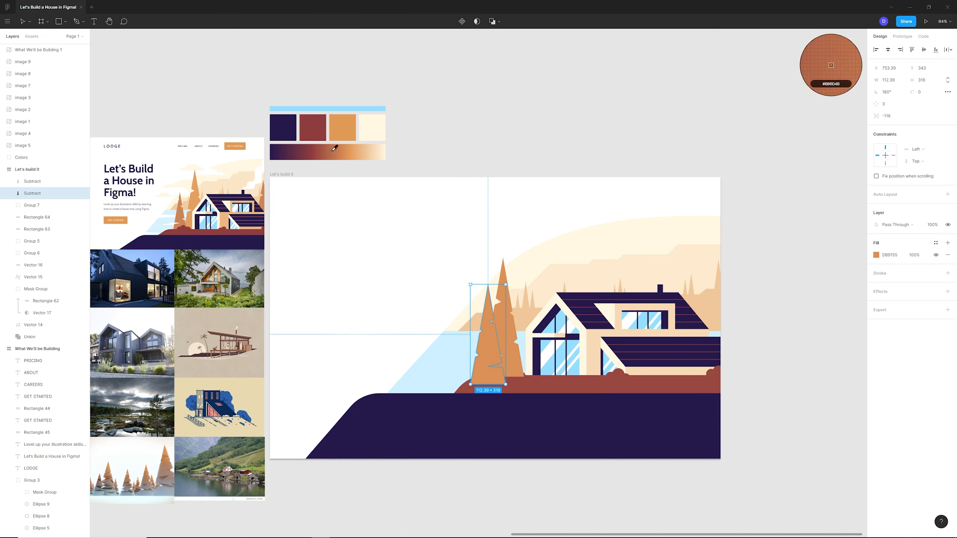
click(336, 149)
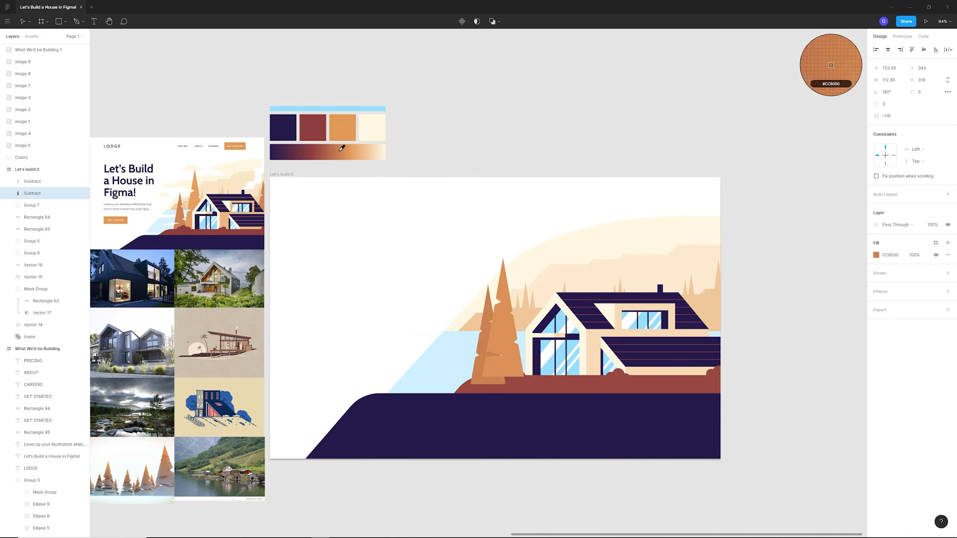
click(339, 148)
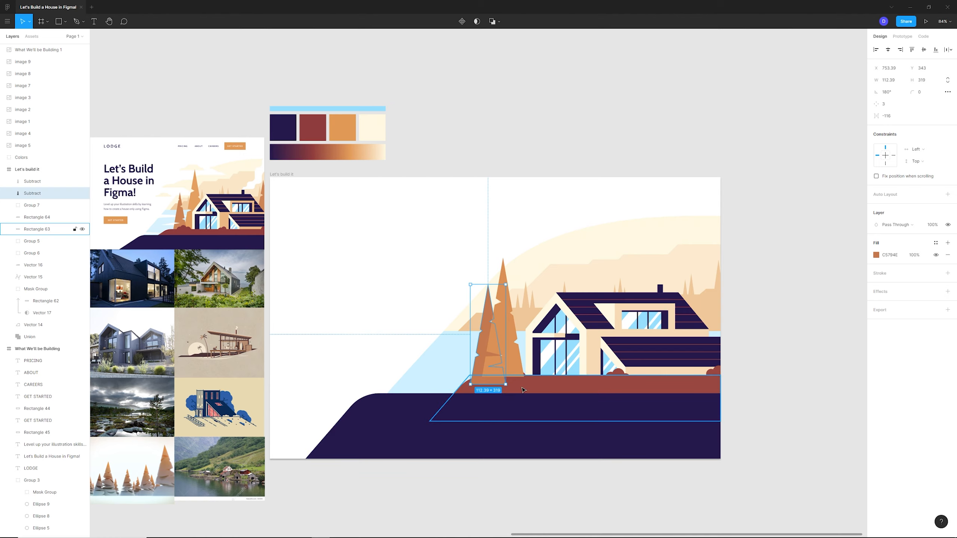
click(522, 390)
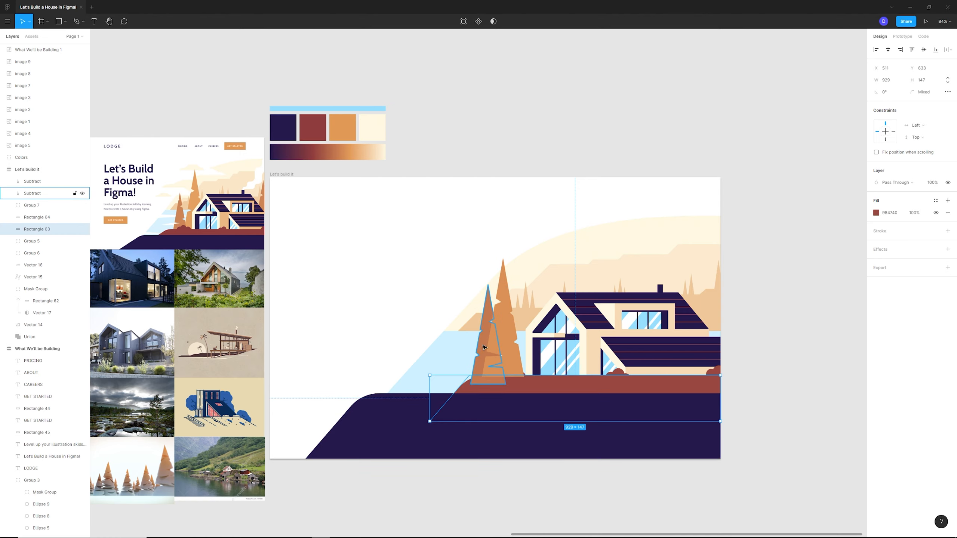
Step: Shift the taller tree right to about X 725 and bring the smaller tree in front of it
click(497, 330)
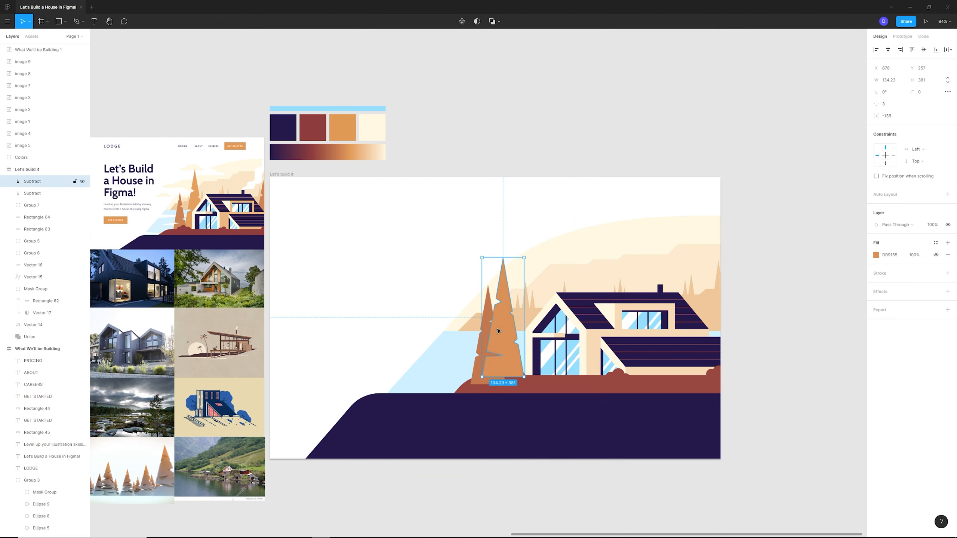
drag(503, 332, 519, 333)
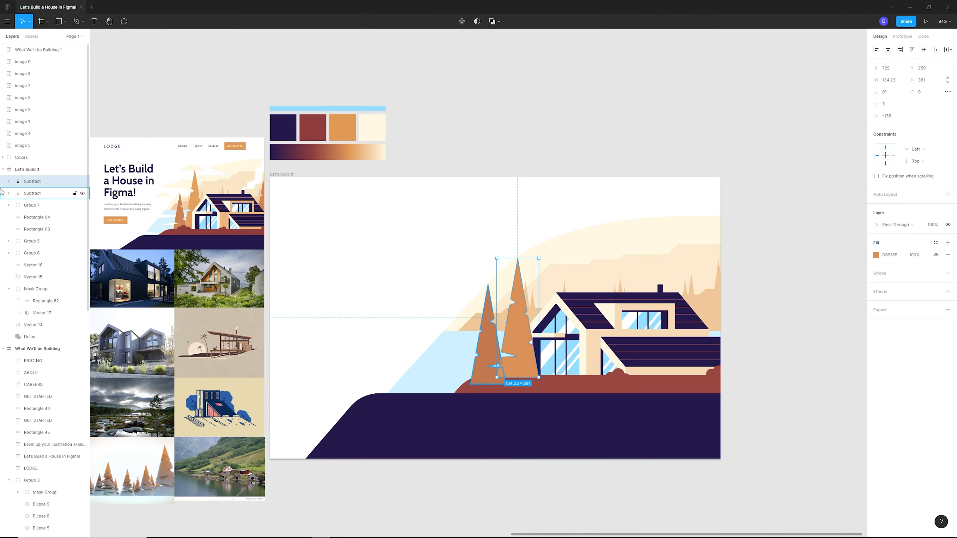
drag(41, 192, 44, 177)
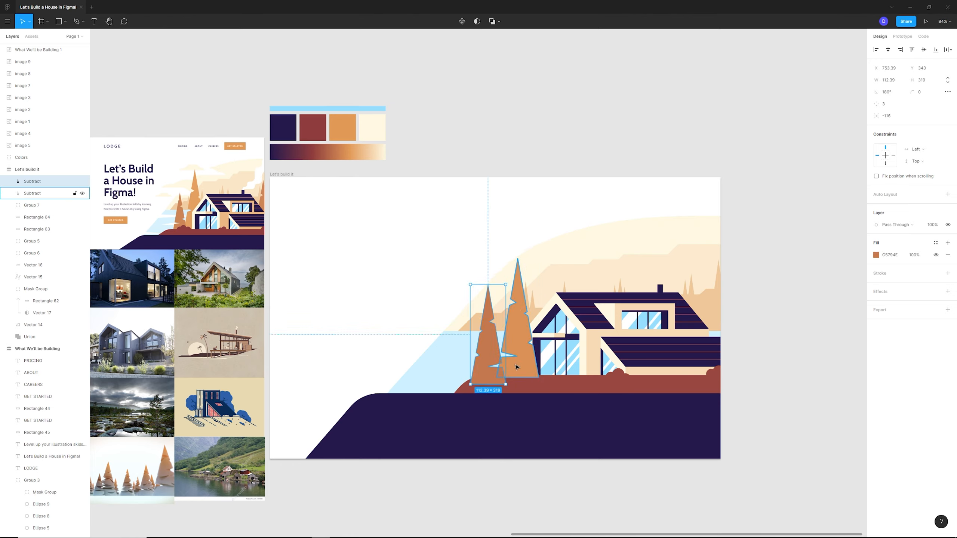
Step: Place both notched trees behind the house and bushes in the layer order and shift them slightly right
shift+click(520, 362)
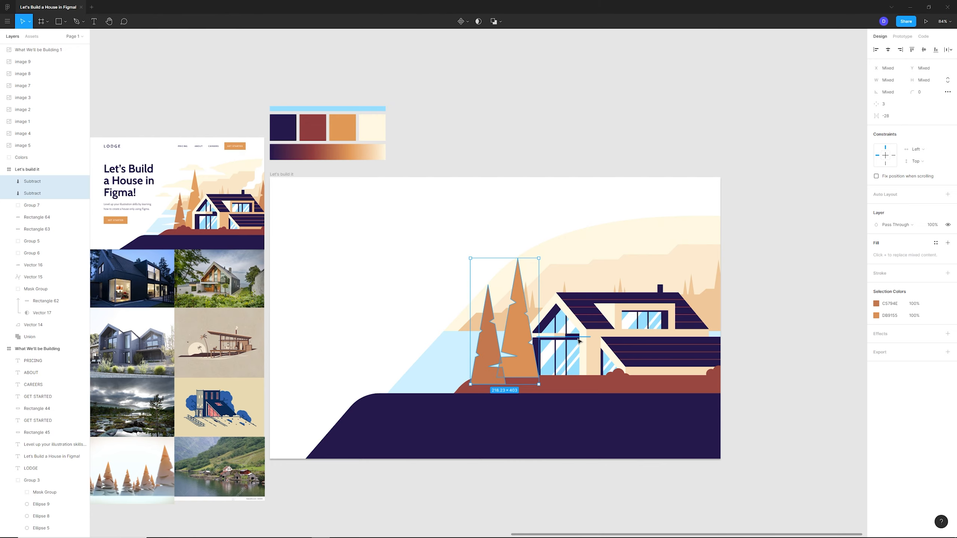
key(Delete)
click(579, 341)
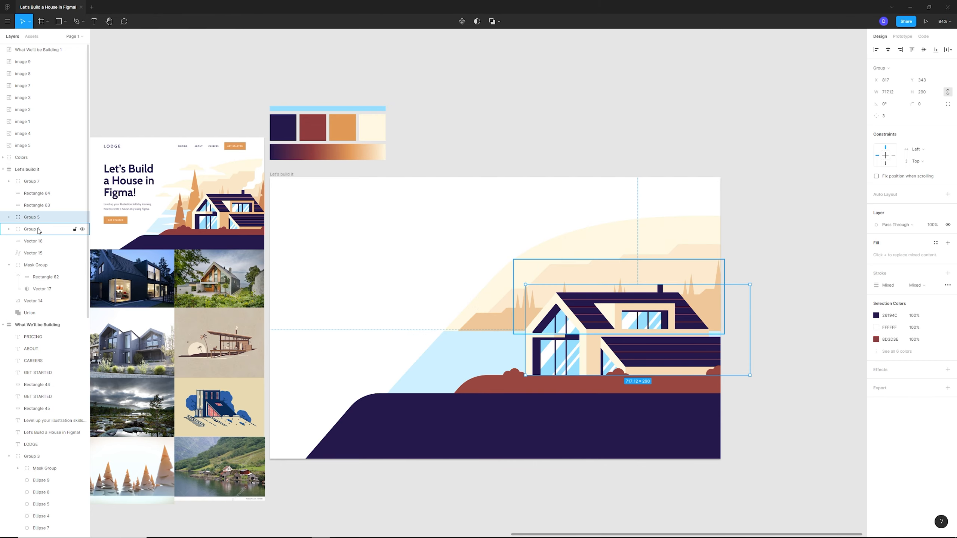
click(38, 230)
key(ctrl+z)
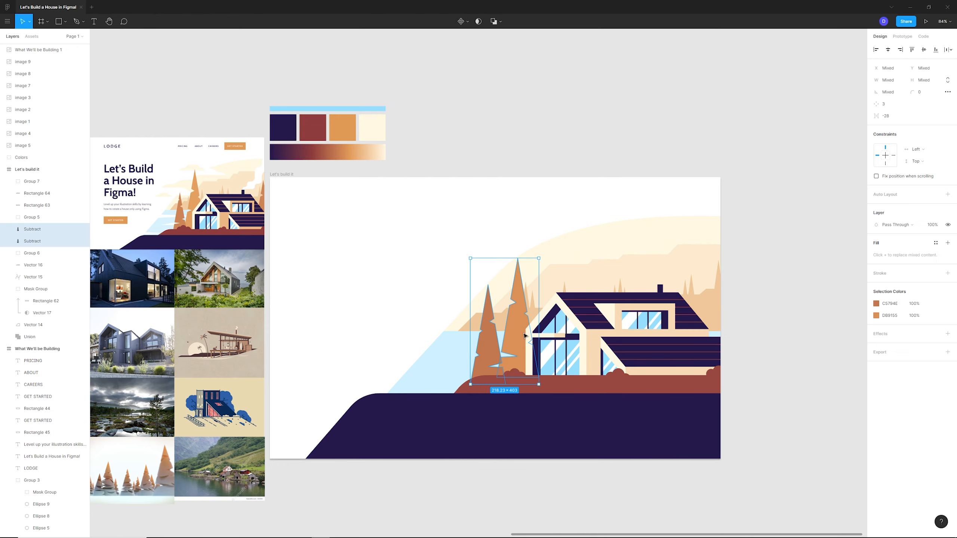
drag(524, 334, 527, 337)
drag(518, 369, 520, 369)
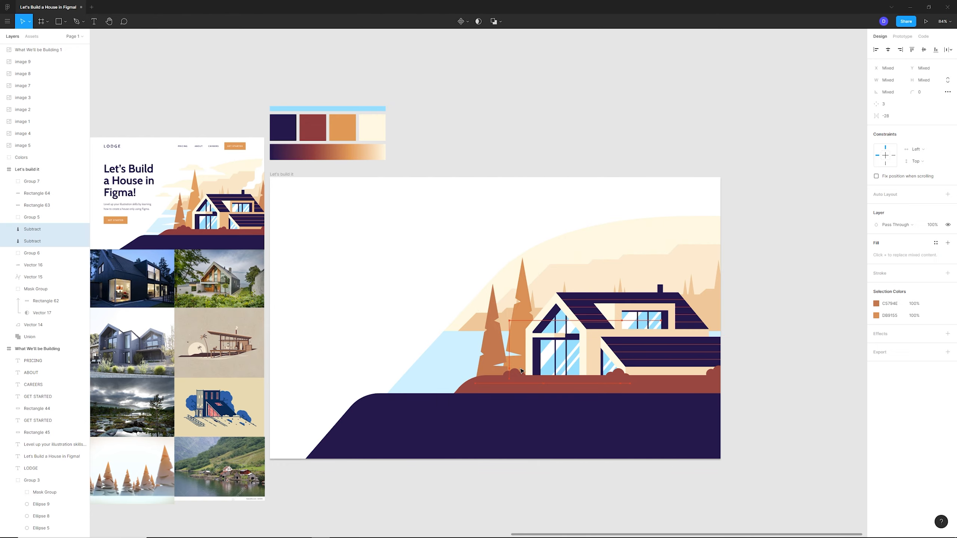
click(750, 400)
Step: Duplicate the taller tree behind the house at the frame's right edge, at about X 1348, Y 269
click(517, 334)
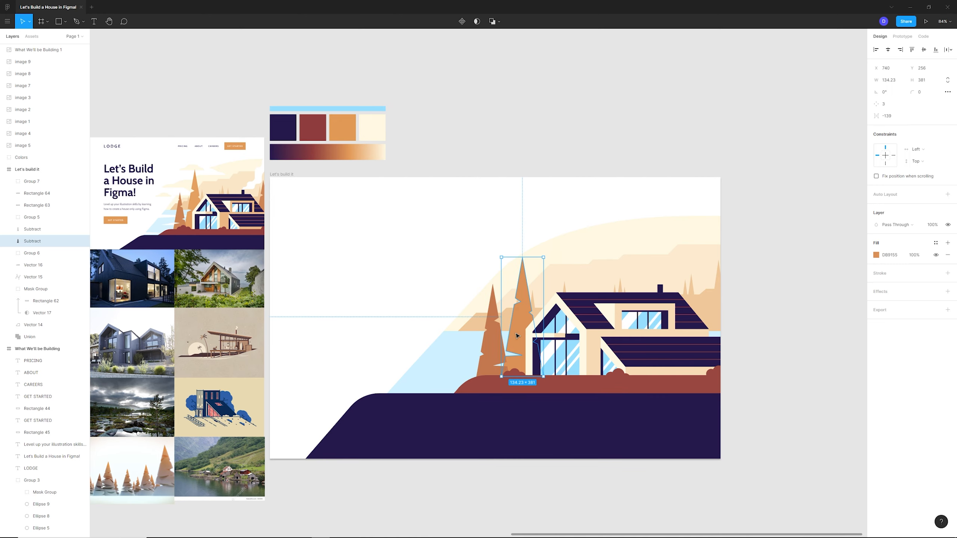
drag(516, 333, 710, 338)
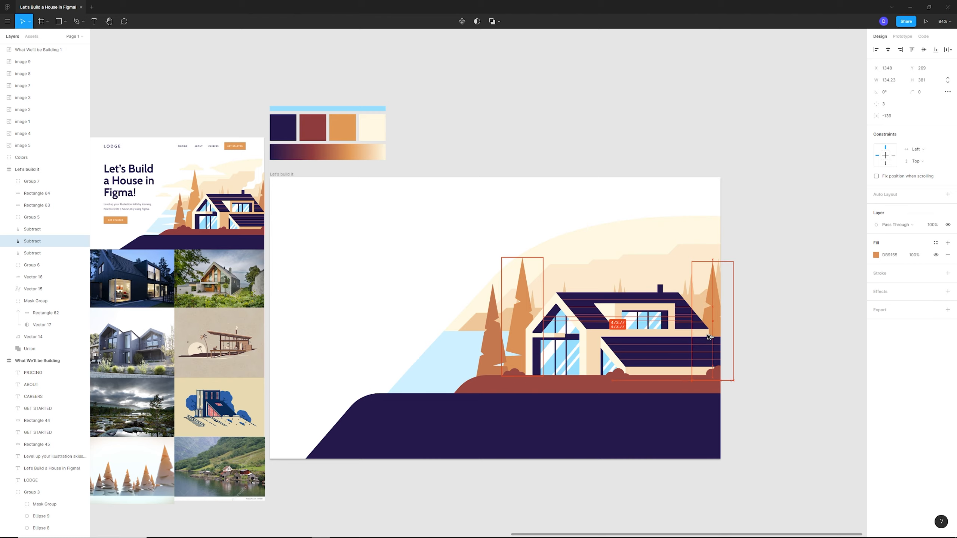
click(776, 416)
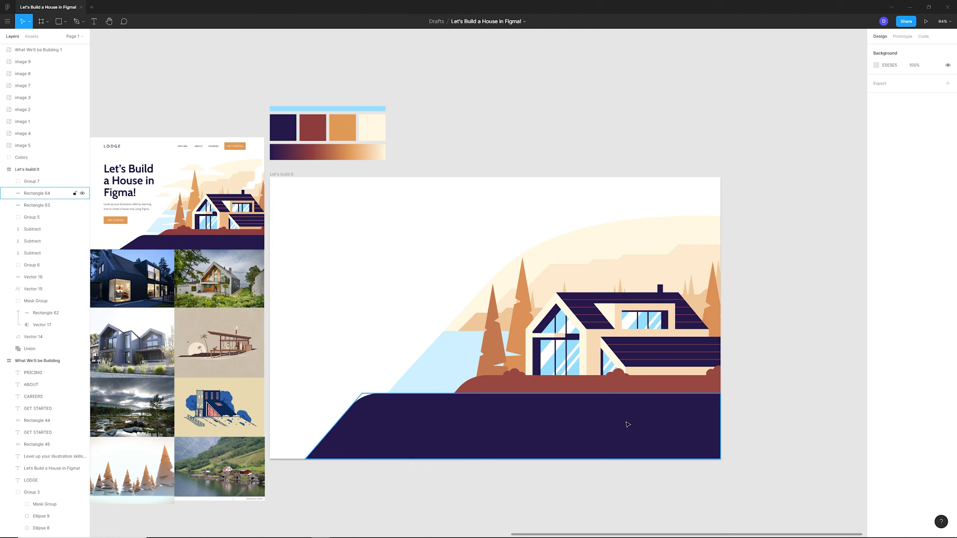
Step: Move the whole illustration down in the frame, with the navy ground at Y 753
drag(295, 444, 689, 258)
click(776, 340)
drag(547, 426, 547, 428)
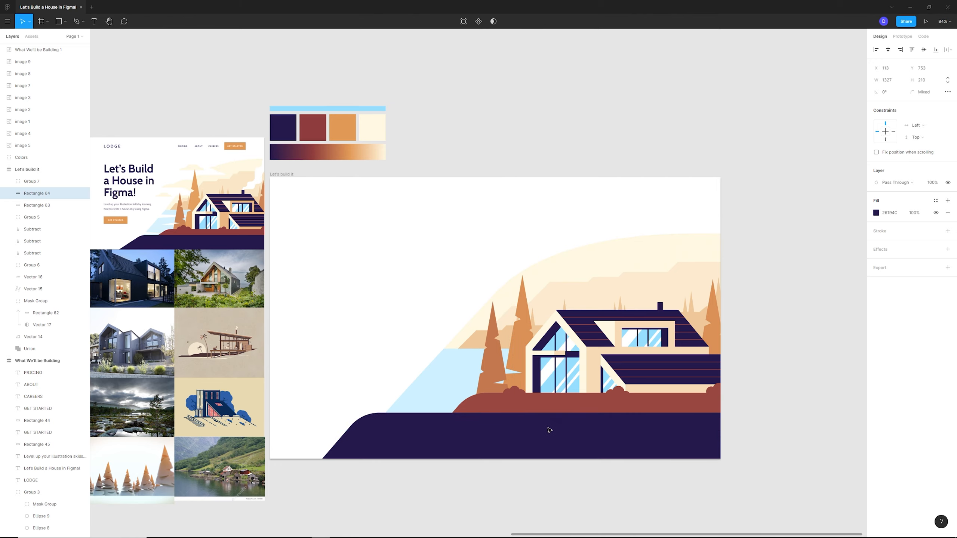
click(765, 339)
Step: Raise the upper-right anchor points of the pale peach ridge behind the house
double_click(649, 273)
drag(603, 248, 730, 283)
drag(676, 262, 676, 248)
key(ctrl+z)
key(ctrl+z)
key(ctrl+shift+z)
drag(766, 252, 604, 265)
click(593, 279)
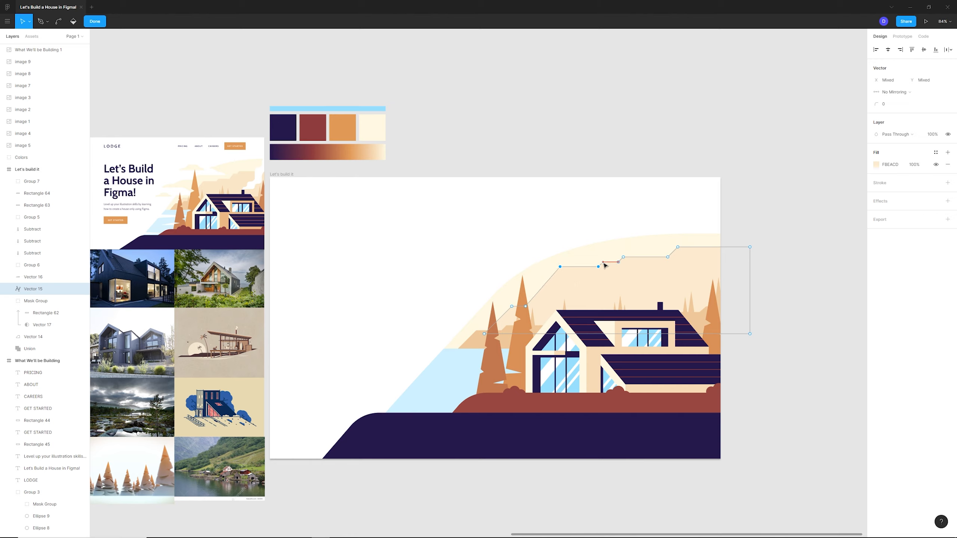
Step: Lower the flat middle step of the pale peach ridge to about Y 320 by moving its two anchor points
click(526, 306)
key(Escape)
click(633, 203)
drag(616, 289, 592, 280)
key(ctrl+z)
key(ctrl+z)
click(562, 268)
shift+click(600, 269)
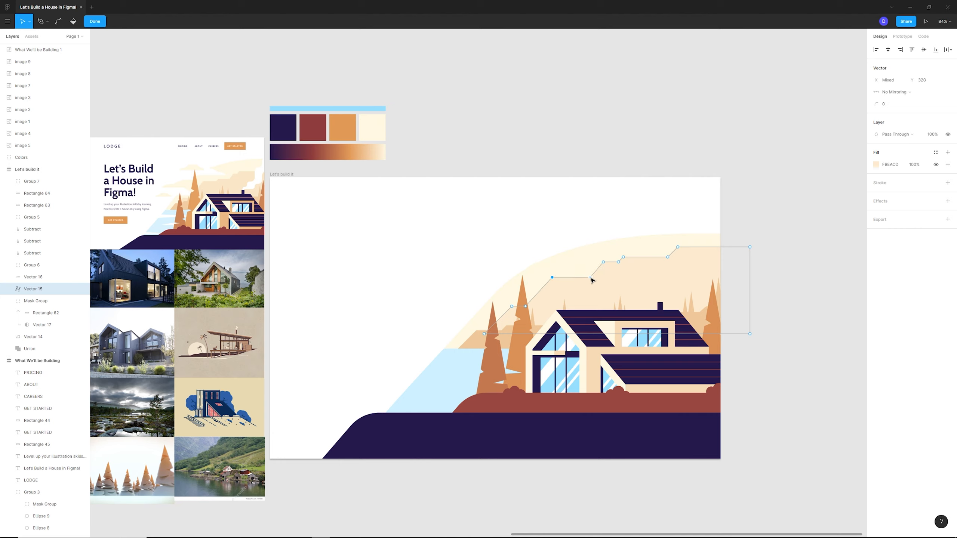
Step: Raise the top-right anchor of both the water's mask shape and the cream hill to about Y 136
double_click(728, 222)
double_click(681, 240)
click(721, 235)
double_click(710, 242)
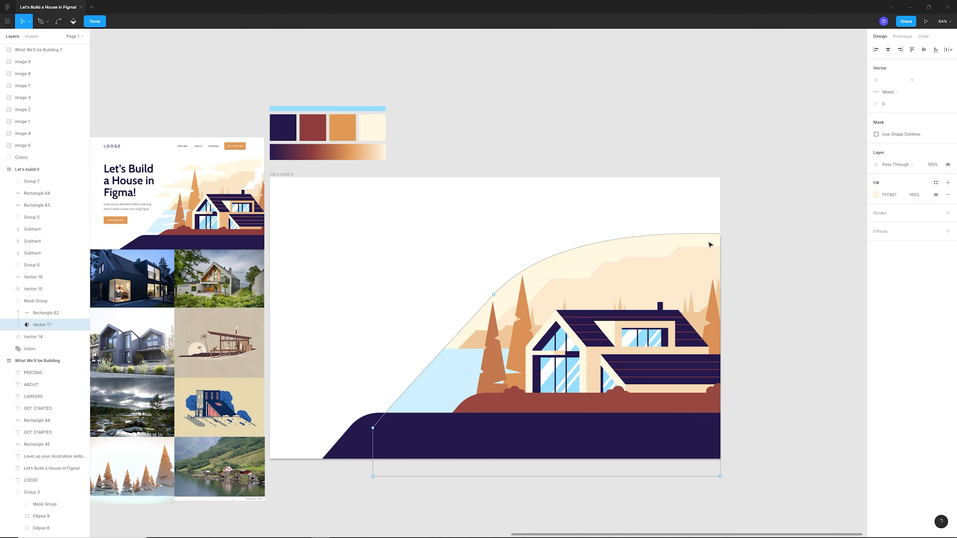
drag(721, 234, 720, 219)
click(30, 337)
double_click(718, 237)
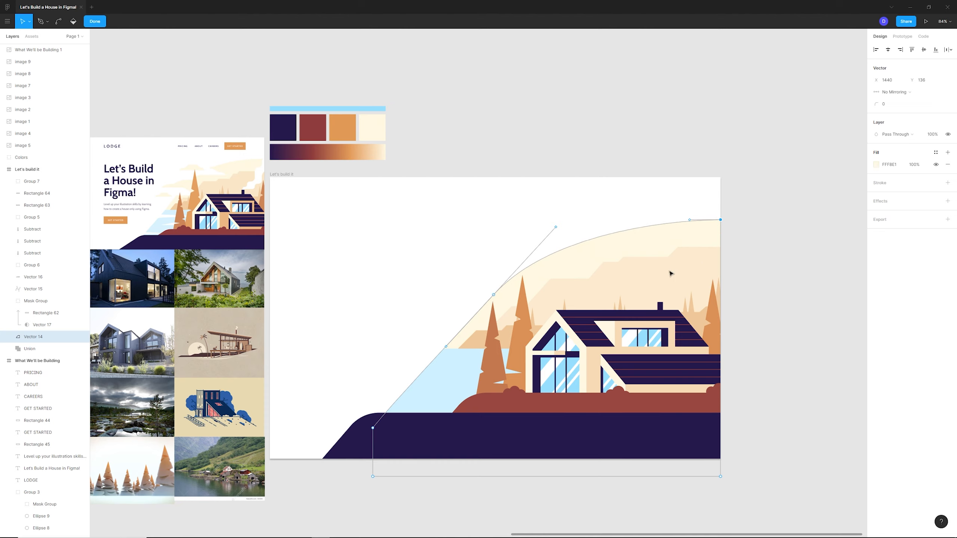
click(409, 270)
shift+click(38, 303)
click(748, 373)
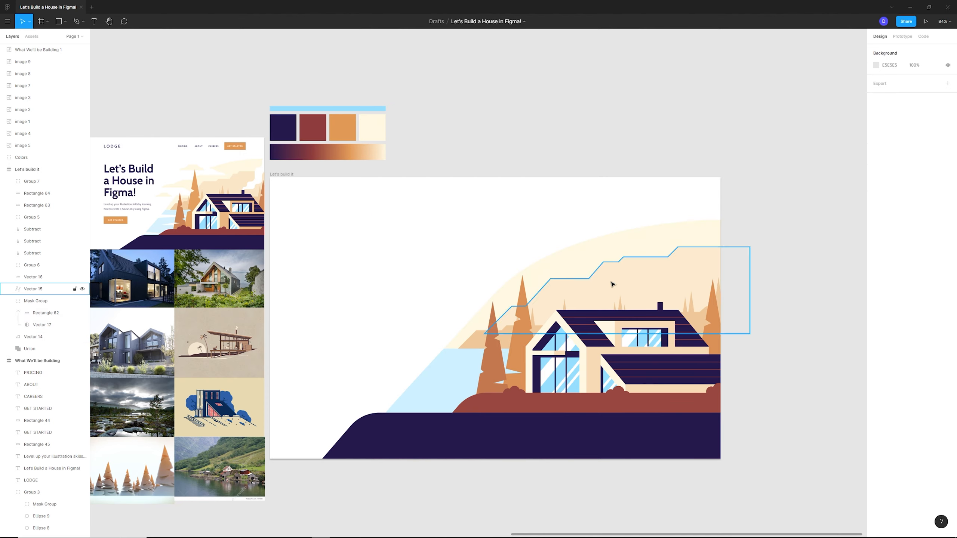
Step: Shift all illustration layers except the house slightly right
drag(371, 215, 731, 480)
shift+click(637, 447)
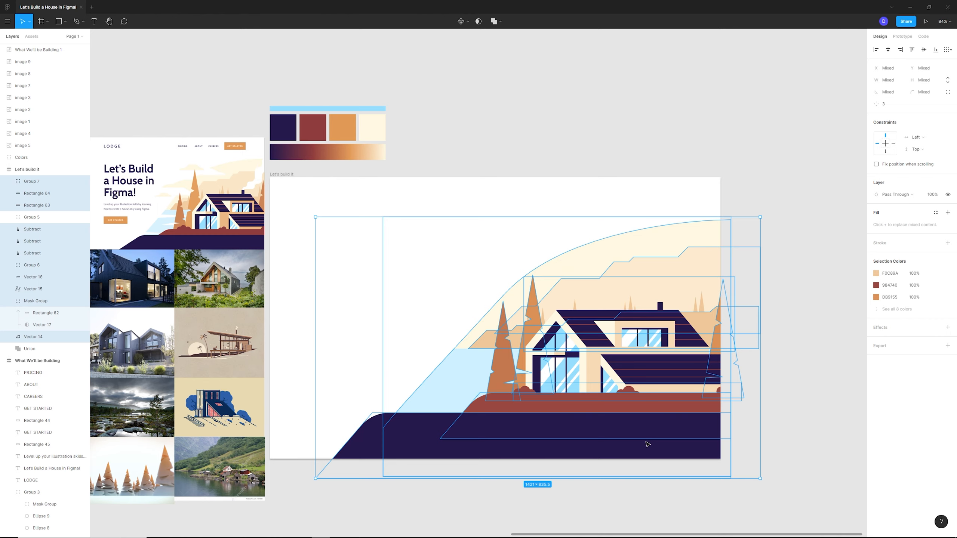
click(442, 391)
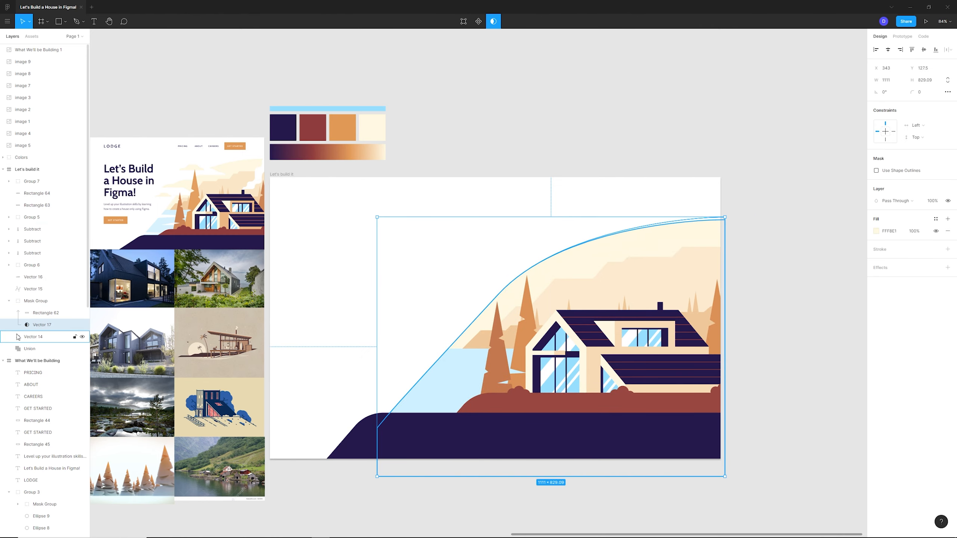
Step: Move the cream hill's lower-left anchor inward and adjust the curve handle along its sloping edge
key(Return)
click(403, 428)
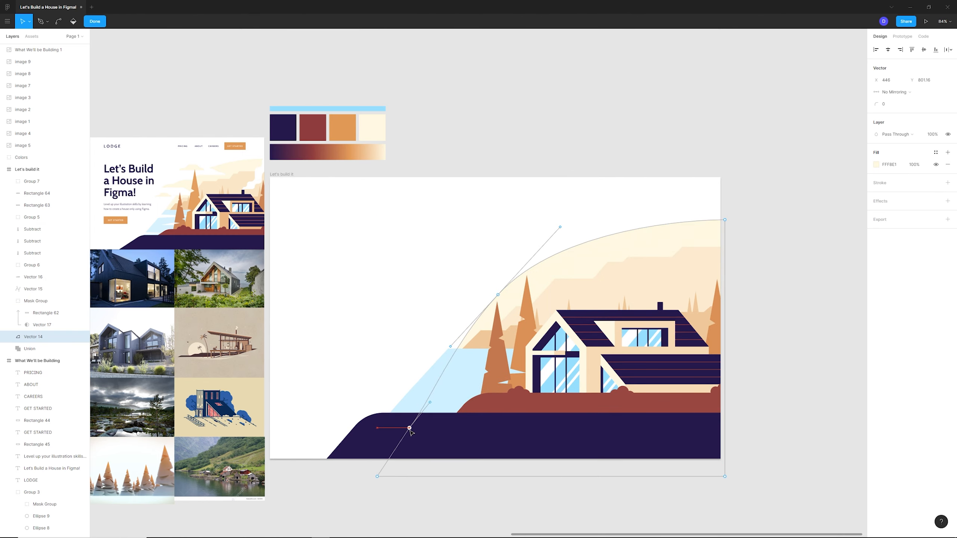
drag(450, 346, 448, 360)
drag(403, 428, 383, 427)
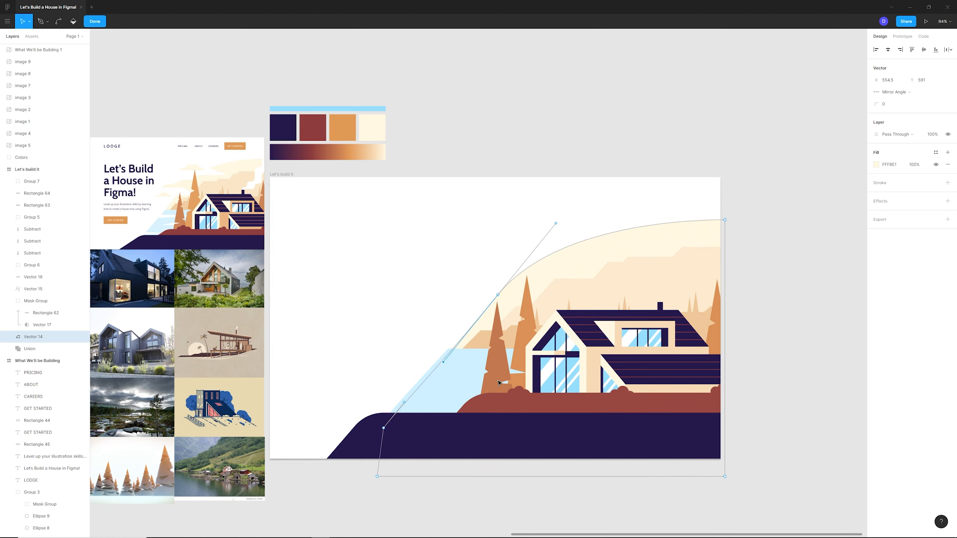
Step: Finish editing the cream hill and nudge the pale blue water area slightly right
key(Escape)
click(448, 383)
key(shift+Right)
key(shift+Right)
click(764, 491)
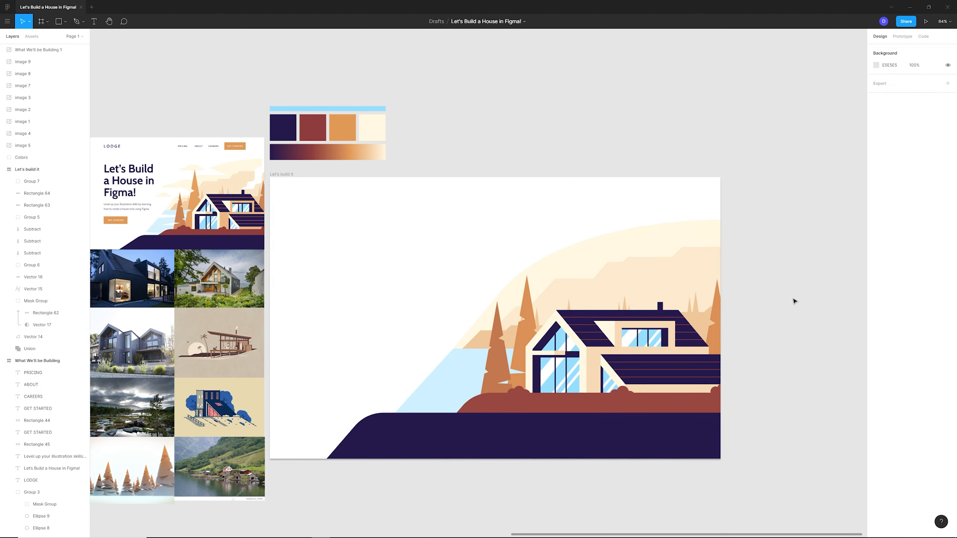
Step: Shift the red ground and its bushes left and the navy ground slightly right beneath the house
scroll(750, 353, down, 2)
drag(539, 378, 549, 378)
key(Escape)
click(506, 340)
shift+click(519, 326)
mouse_move(636, 345)
mouse_down()
mouse_move(607, 345)
mouse_move(618, 344)
mouse_up()
click(740, 332)
click(685, 338)
drag(706, 373, 728, 376)
click(777, 292)
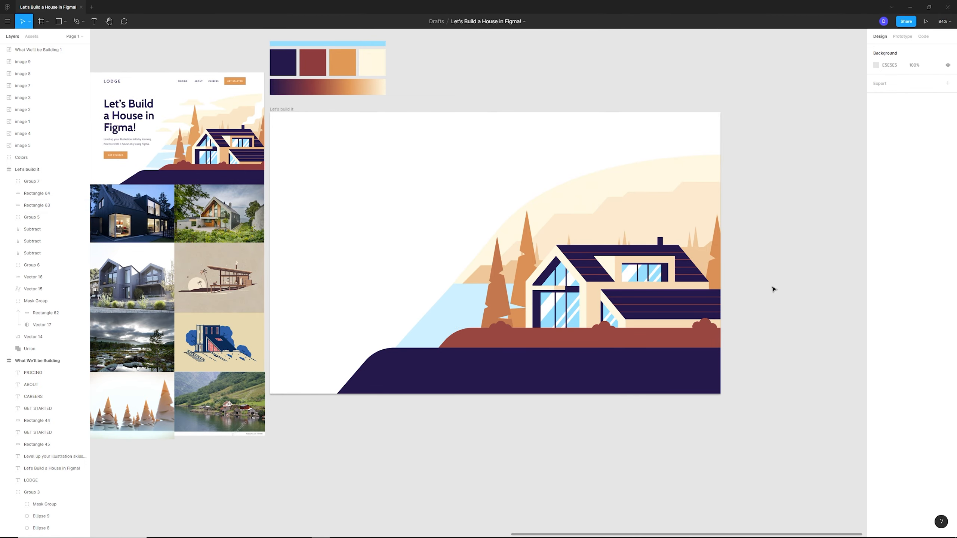
Step: Move the three circles of the rightmost bush further right so they run past the frame's edge
double_click(705, 324)
shift+click(696, 326)
shift+click(713, 325)
drag(712, 326, 727, 326)
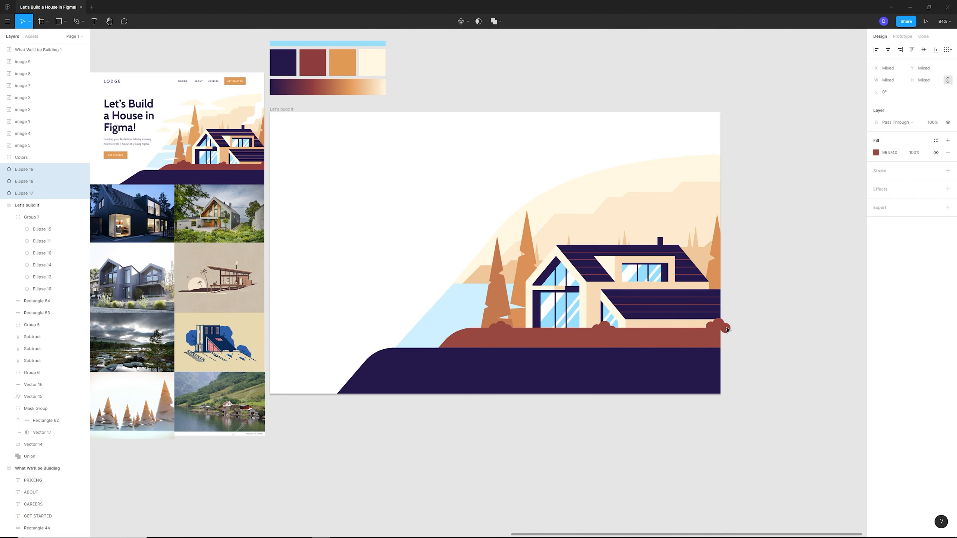
Step: Delete the outermost bush circle and cut and paste the remaining circles back into the illustration frame
click(727, 327)
key(Delete)
click(718, 324)
shift+click(709, 326)
key(ctrl+x)
click(697, 338)
key(ctrl+v)
drag(499, 256, 713, 340)
click(722, 329)
scroll(723, 325, up, 5)
click(794, 361)
scroll(794, 360, down, 5)
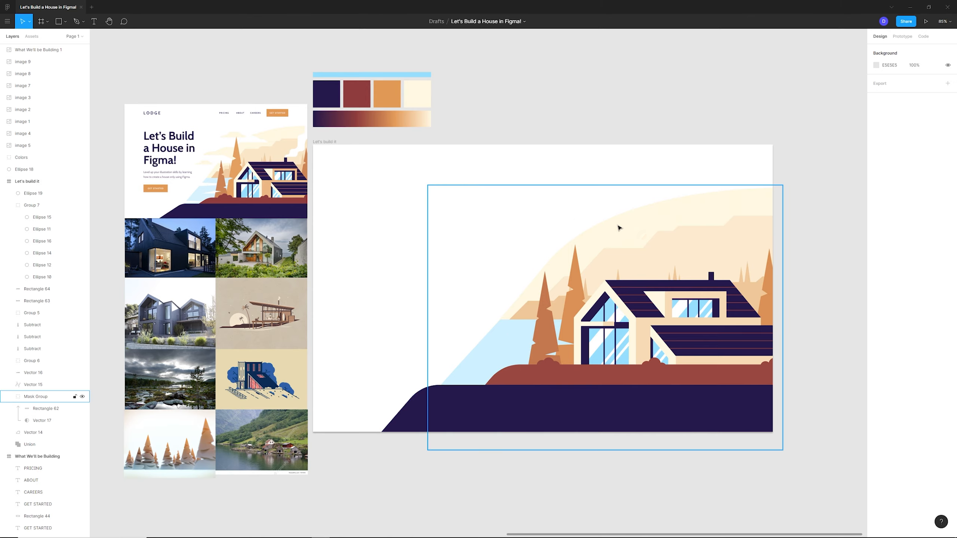
Step: Draw three thin pointed reflection shapes across the water with the Pen tool, spanning about 614 × 106 overall
key(p)
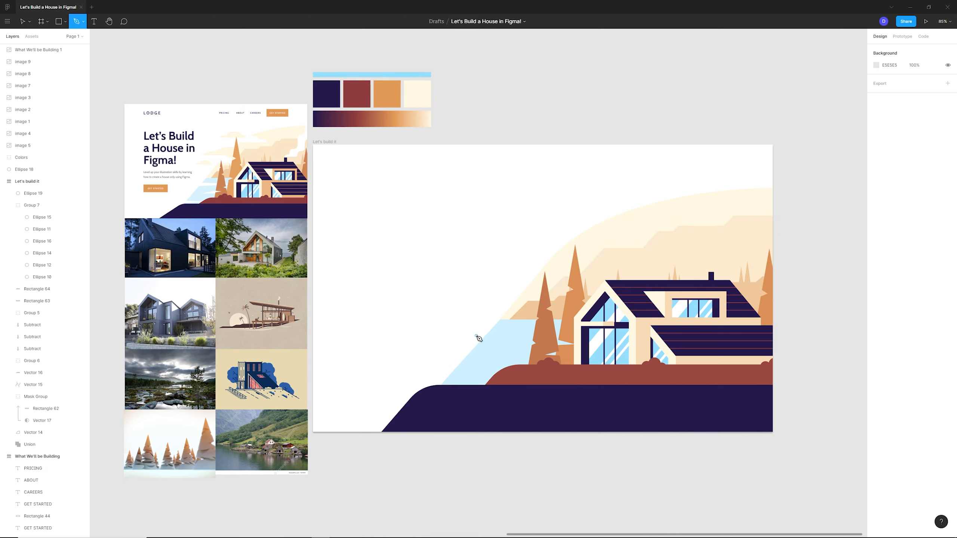
click(476, 335)
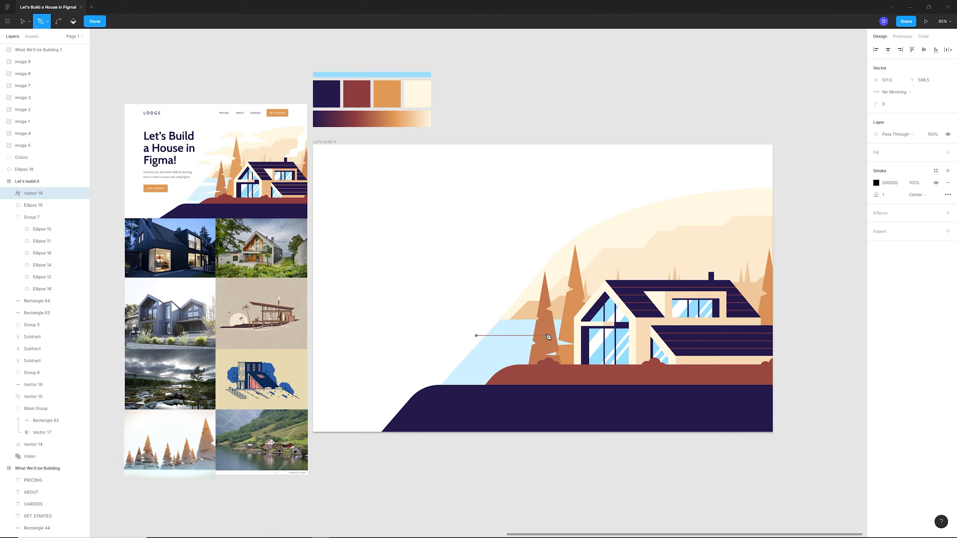
click(567, 335)
click(596, 352)
click(632, 358)
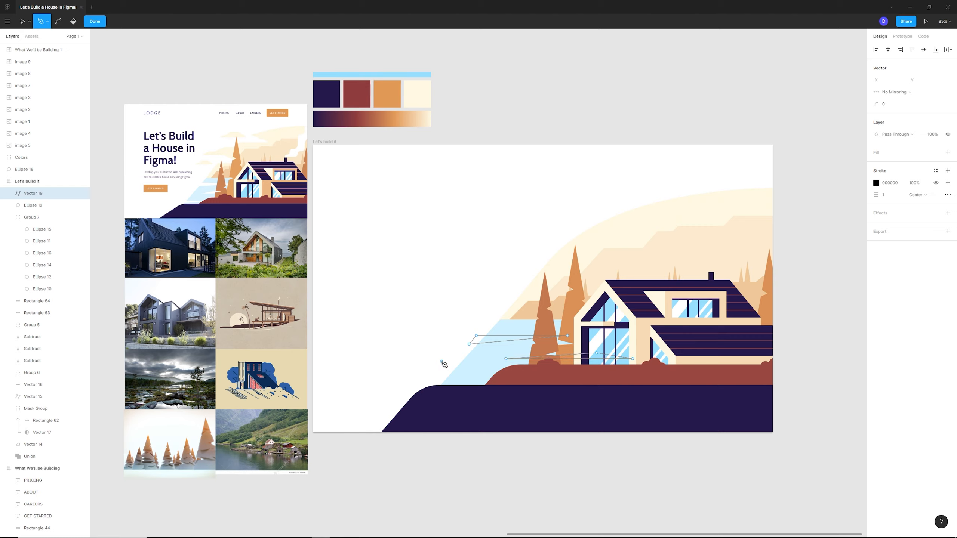
click(442, 362)
click(513, 369)
key(Escape)
key(Escape)
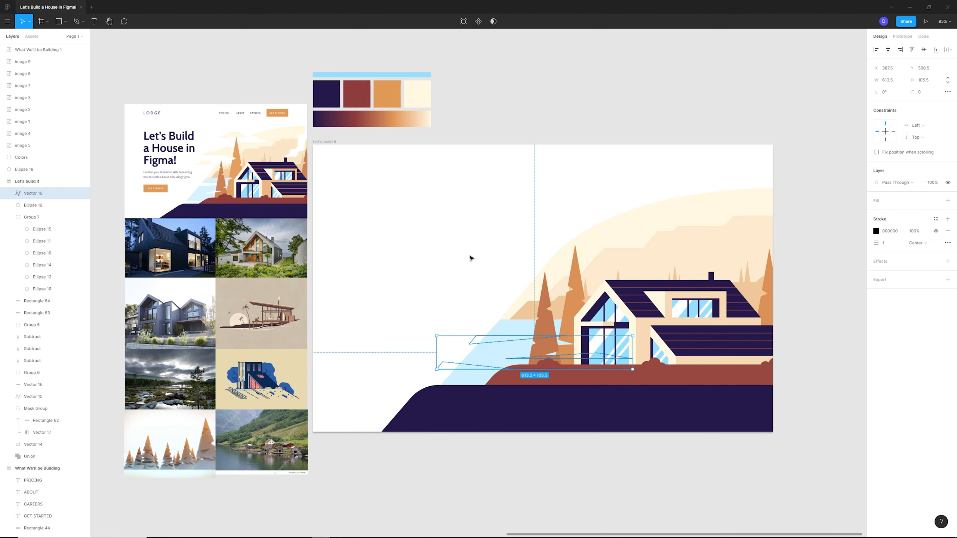
Step: Remove the stroke from the reflection shapes and give them a solid white FFFFFF fill
click(948, 230)
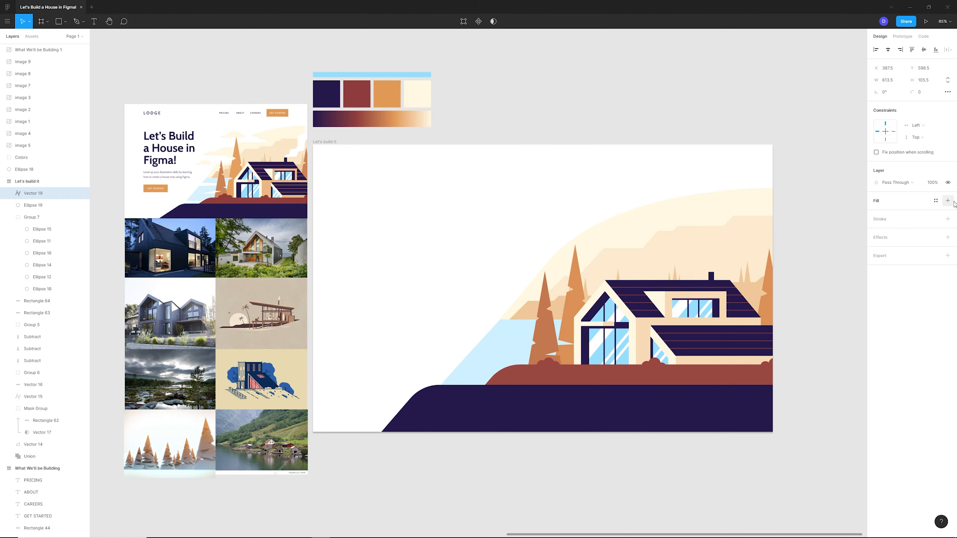
click(948, 200)
click(876, 212)
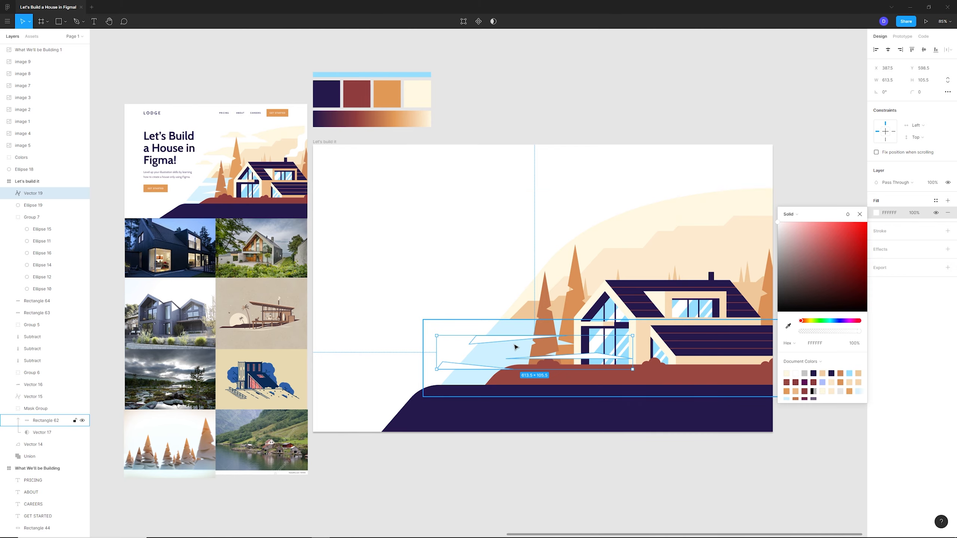
Step: Cut the white reflection shapes, paste them inside the water's mask group above the water rectangle, and position them across the water
key(ctrl+z)
key(ctrl+z)
key(Escape)
click(508, 349)
key(Delete)
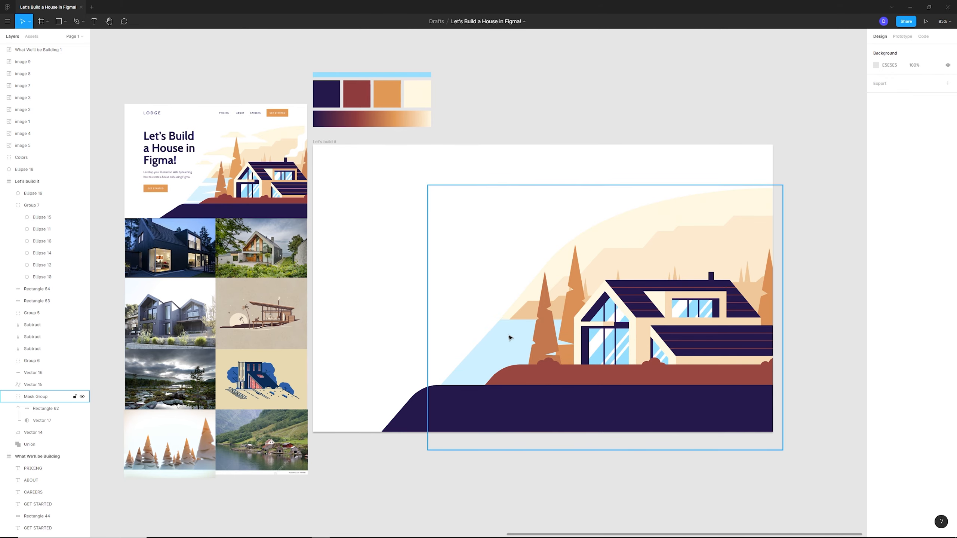
double_click(510, 337)
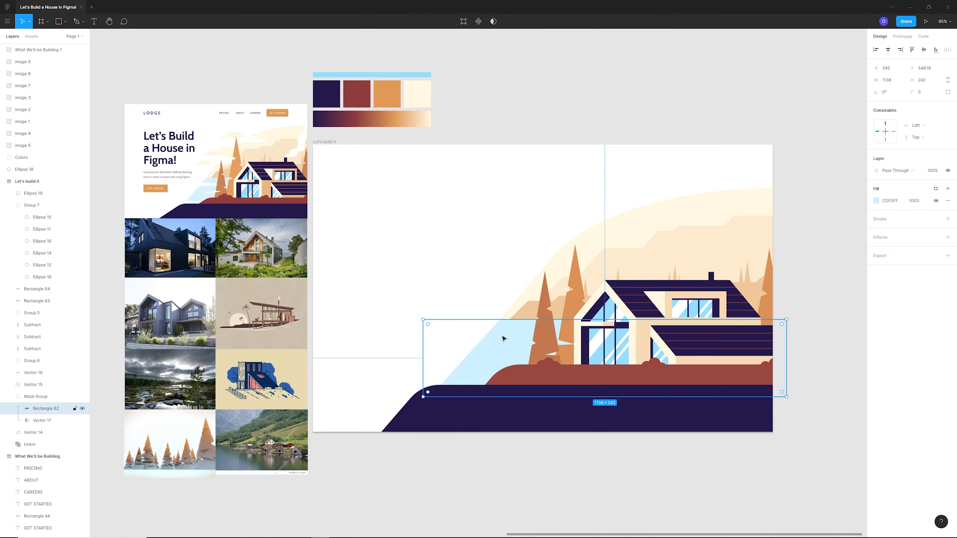
key(ctrl+v)
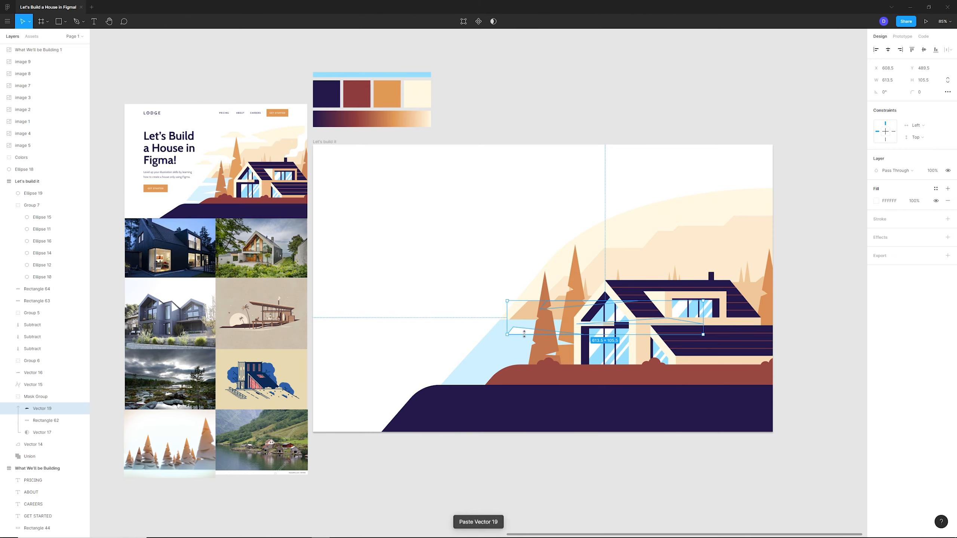
drag(526, 333, 464, 366)
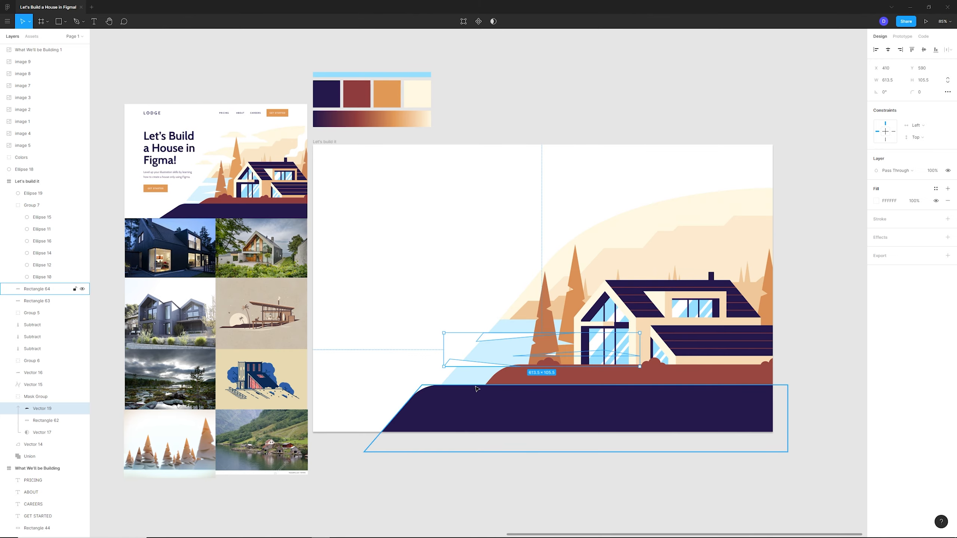
key(Escape)
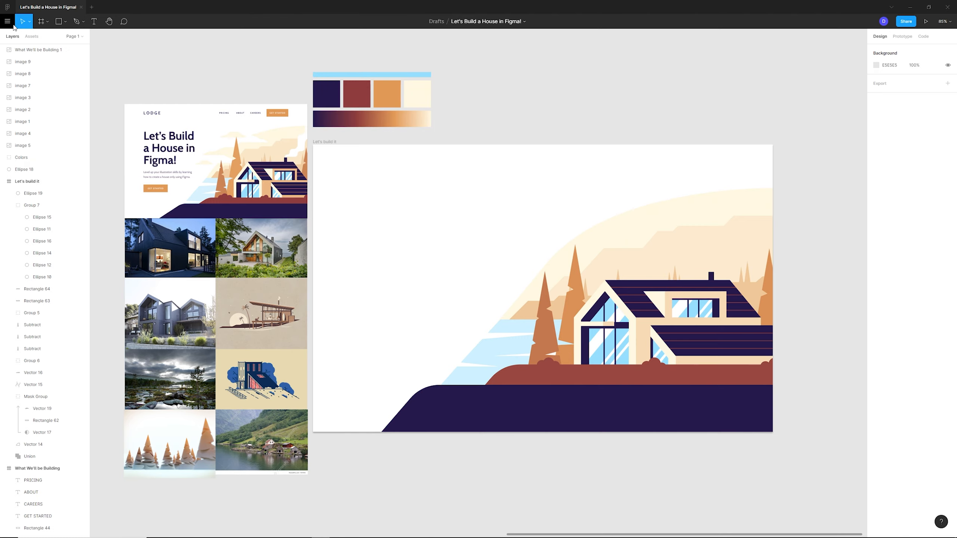
Step: Draw a closed, stepped cloud outline with a flat base above the hill's slope using the Pen tool
click(65, 24)
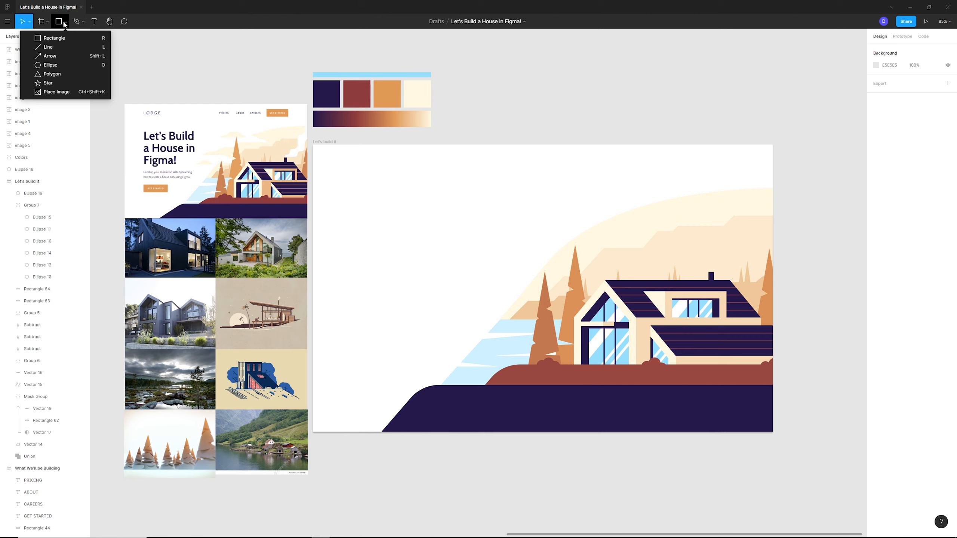
click(77, 21)
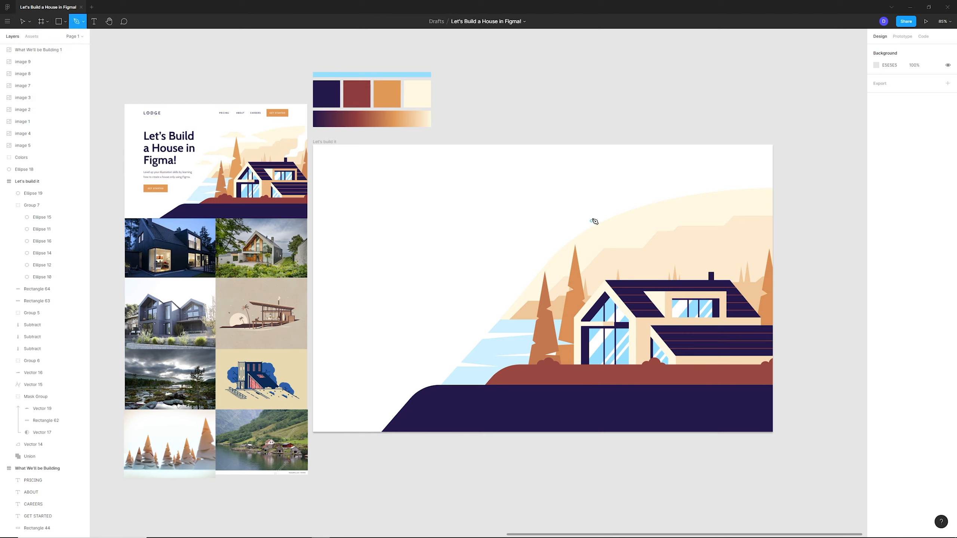
drag(547, 204, 582, 203)
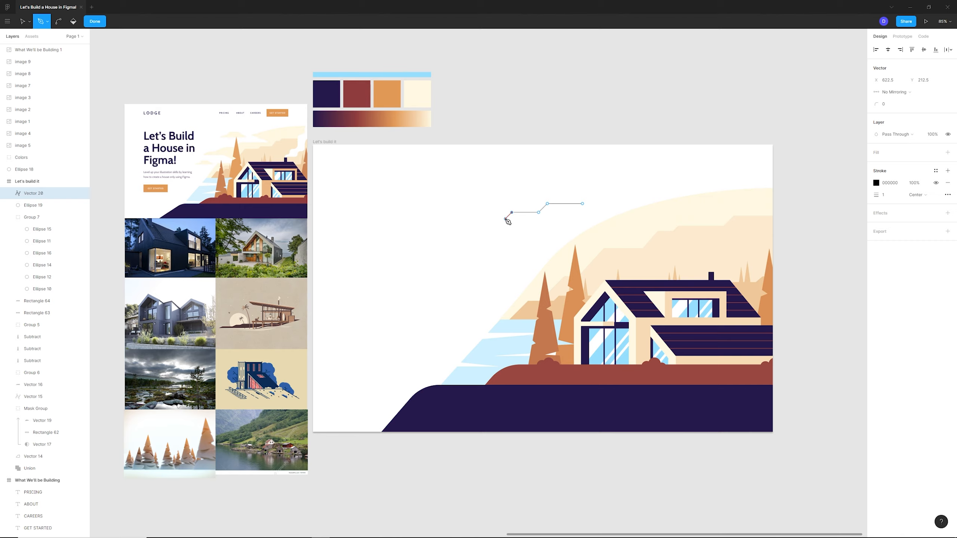
click(608, 219)
click(22, 21)
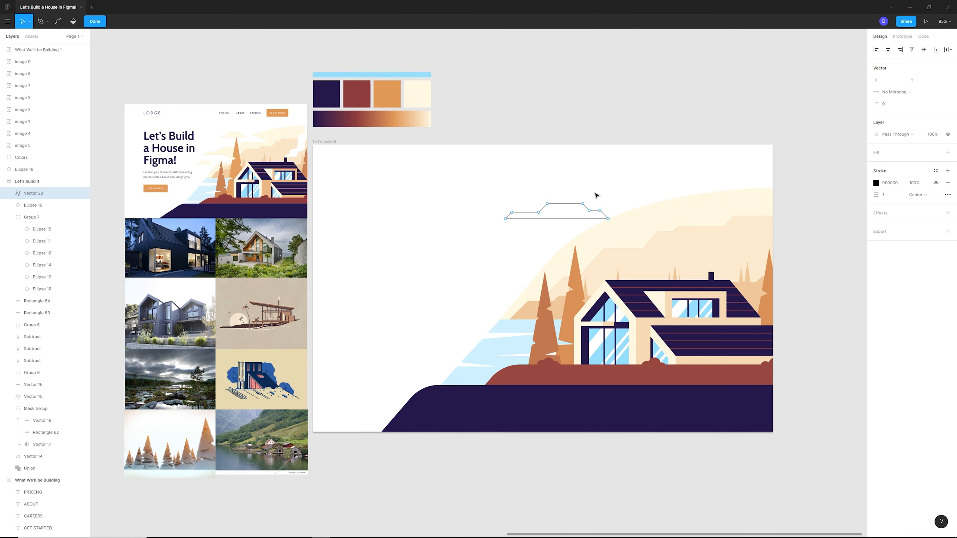
Step: Remove the cloud's stroke and give it the hill's cream FFF8E1 fill by sampling the color from the illustration
drag(484, 190, 628, 215)
click(948, 183)
click(948, 153)
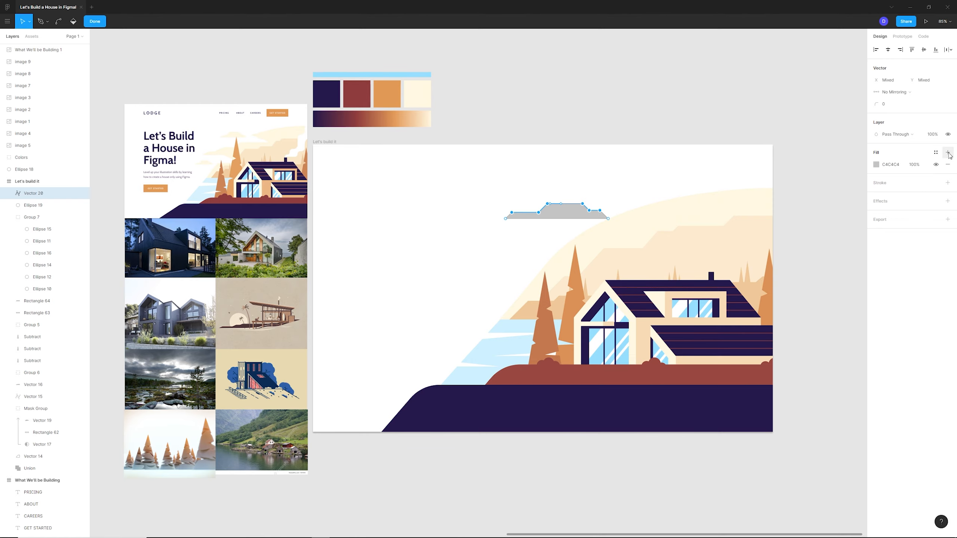
click(878, 165)
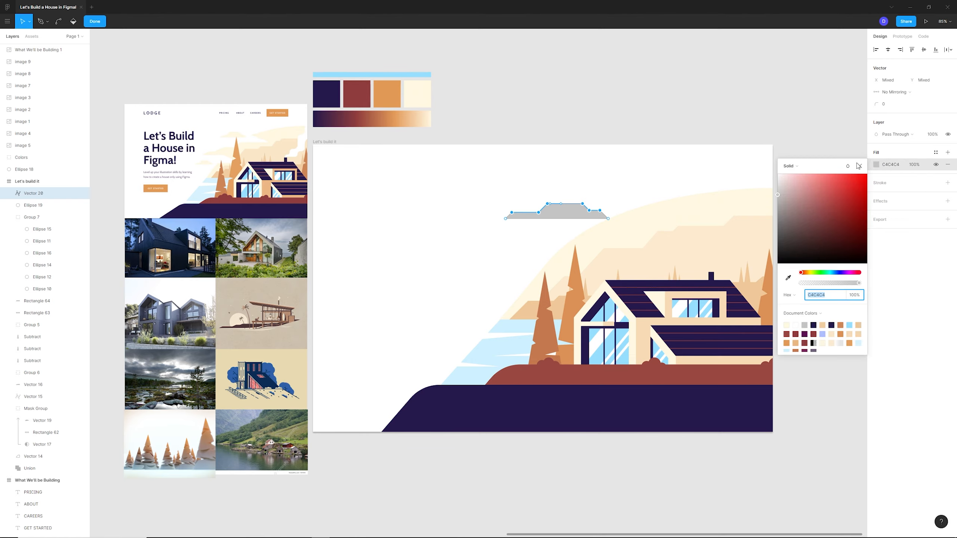
click(787, 277)
click(695, 204)
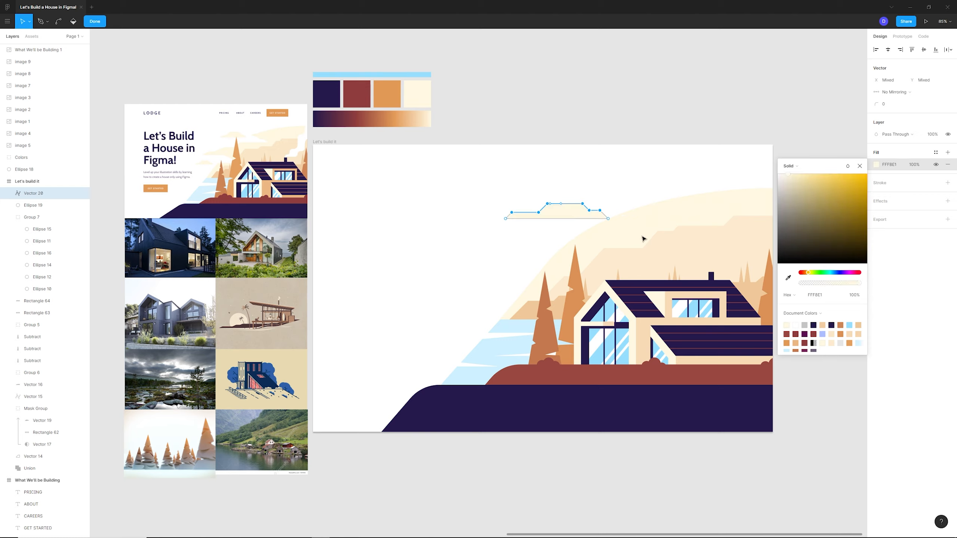
click(607, 140)
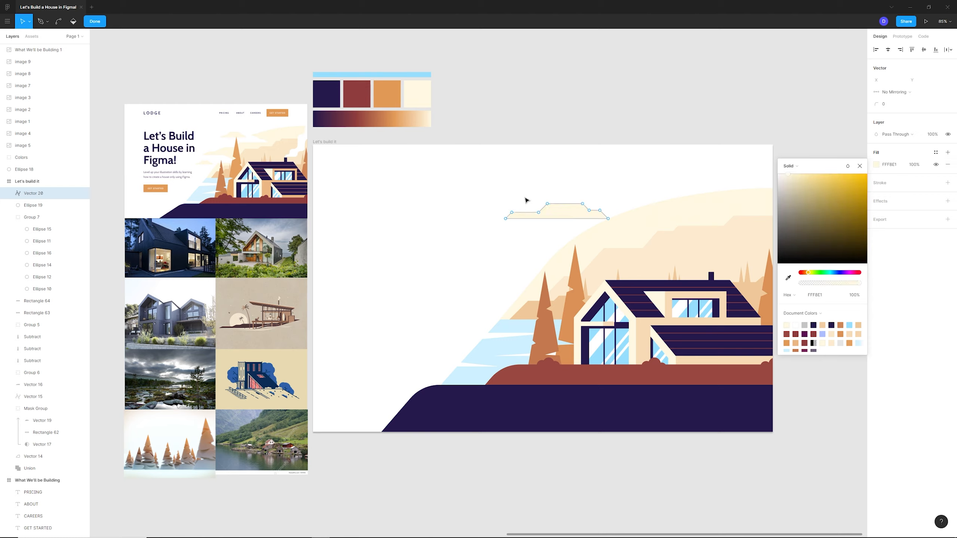
Step: Select the cloud's upper points and increase their corner radius so its stepped outline turns into soft curves
key(Escape)
double_click(569, 213)
drag(495, 190, 636, 218)
drag(872, 105, 911, 106)
drag(124, 102, 867, 113)
click(626, 137)
key(Escape)
click(632, 192)
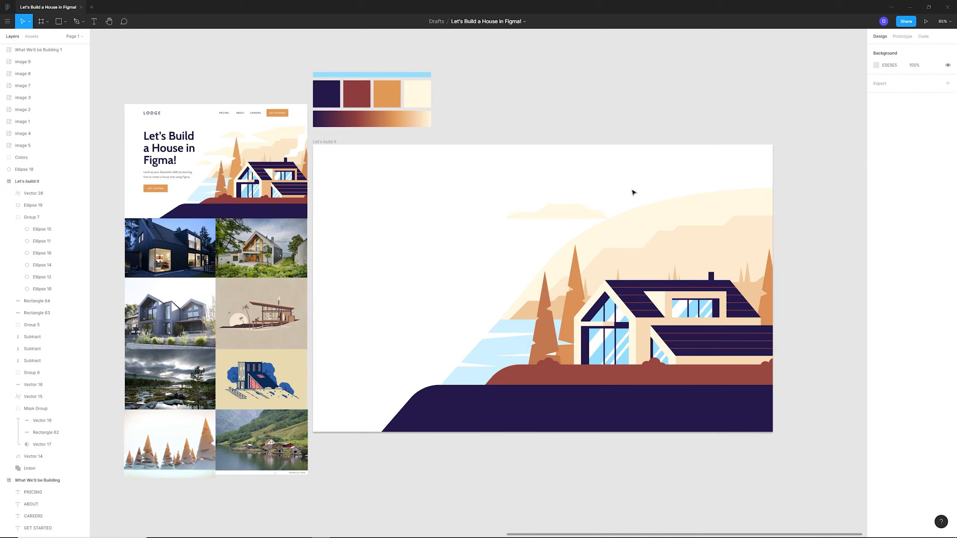
Step: Scale the cloud down to 228 × 47, duplicate it over the hill's edge, and fill the copy with white FFFFFF
scroll(589, 206, up, 10)
scroll(453, 254, down, 3)
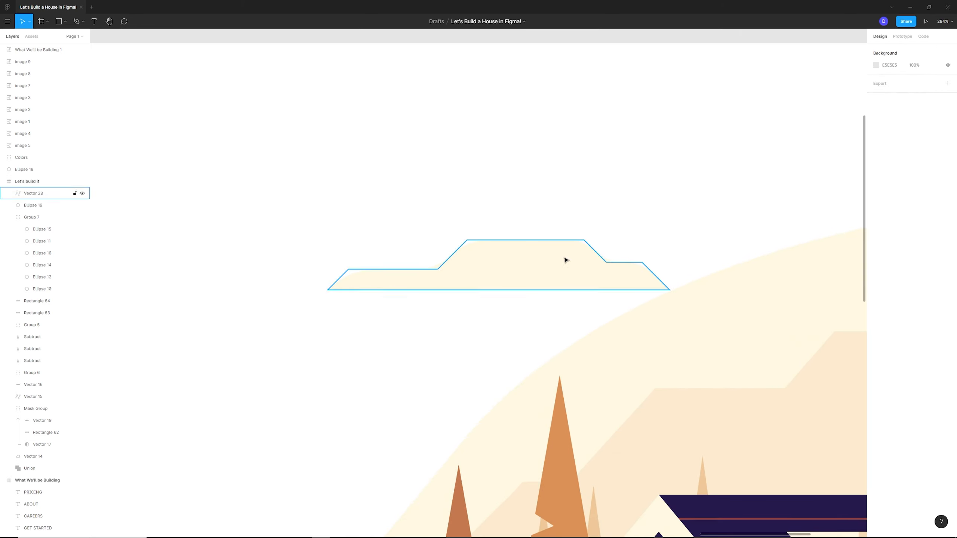
scroll(602, 232, down, 6)
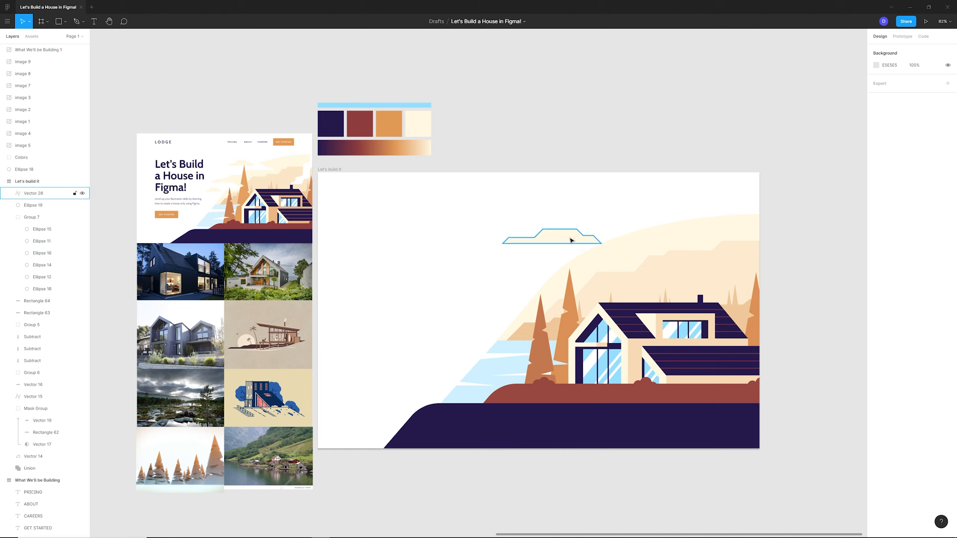
click(572, 241)
mouse_move(596, 236)
mouse_down()
mouse_move(556, 227)
mouse_move(602, 253)
mouse_up()
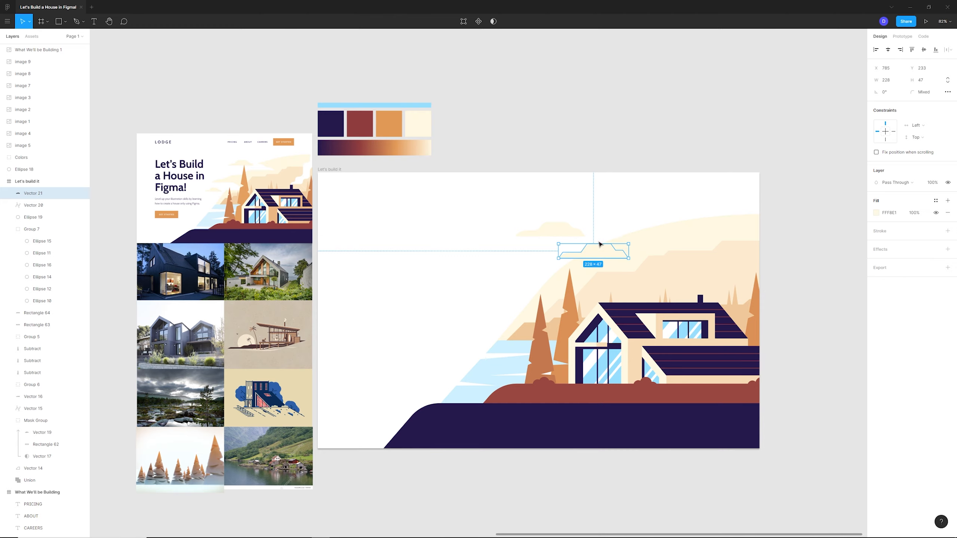
key(i)
click(629, 214)
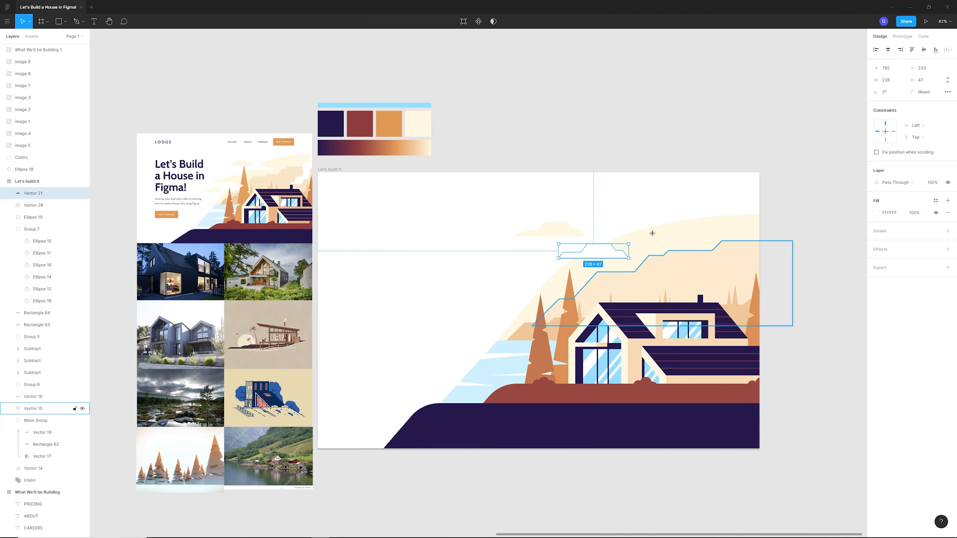
key(f)
click(654, 188)
click(605, 257)
click(457, 215)
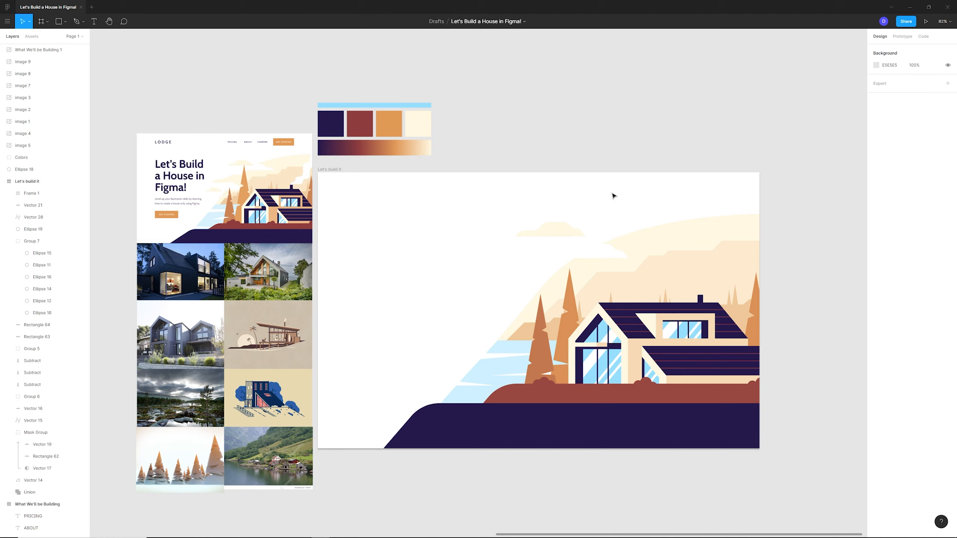
Step: Shift the cream cloud slightly right and duplicate it just below, above the taller orange trees
mouse_move(562, 229)
mouse_down()
mouse_move(600, 235)
mouse_move(564, 234)
mouse_up()
click(467, 259)
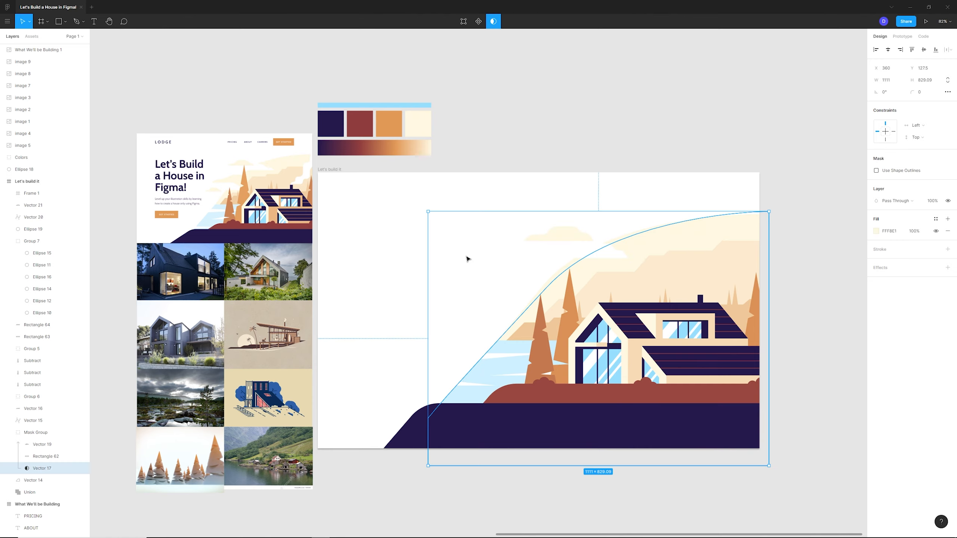
click(421, 300)
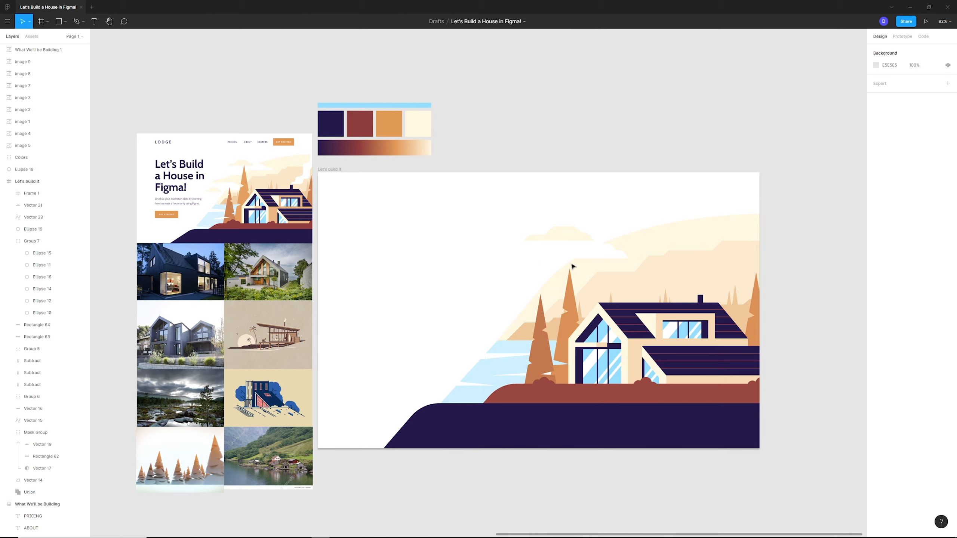
click(613, 249)
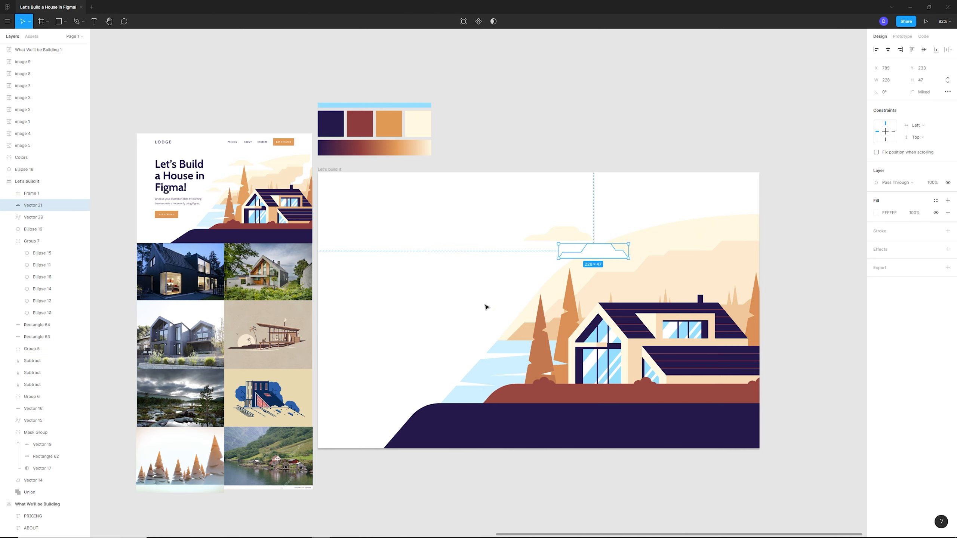
click(559, 238)
drag(573, 235, 575, 267)
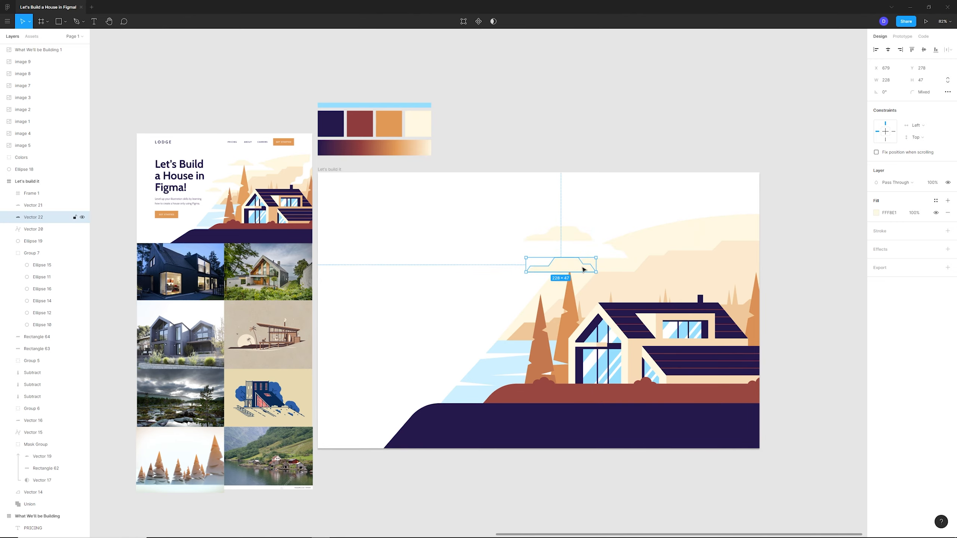
Step: Make more cream cloud copies, enlarge them to 299 × 62, and place one rotated 180° beneath an upright one
drag(569, 266, 498, 282)
drag(525, 273, 582, 262)
drag(539, 276, 558, 266)
drag(542, 279, 548, 278)
drag(549, 278, 399, 274)
drag(520, 293, 554, 293)
Step: Nudge the upside-down cloud up against the upright one and unite the two into a single shape
scroll(553, 290, up, 5)
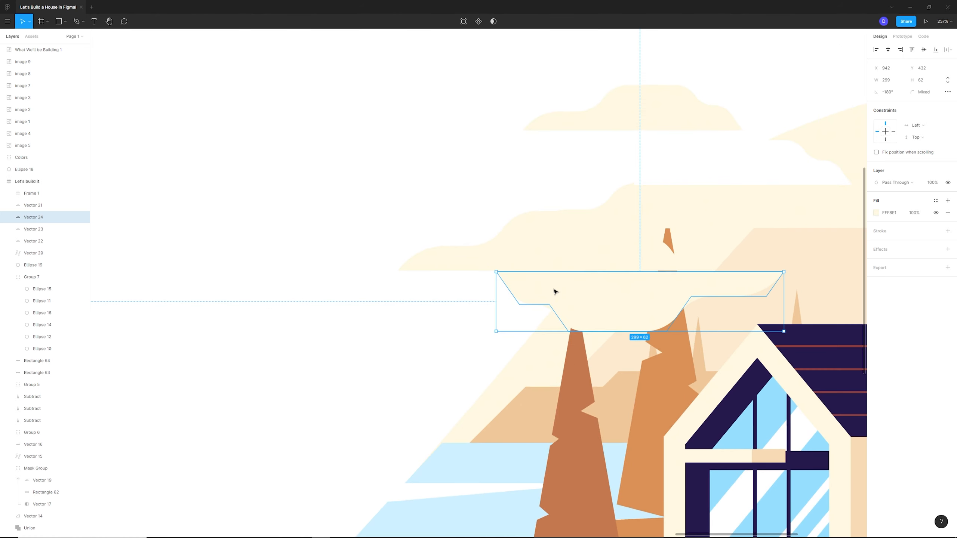
key(Up)
key(Up)
key(Up)
scroll(528, 293, down, 5)
shift+click(532, 276)
click(539, 277)
shift+click(561, 293)
click(492, 22)
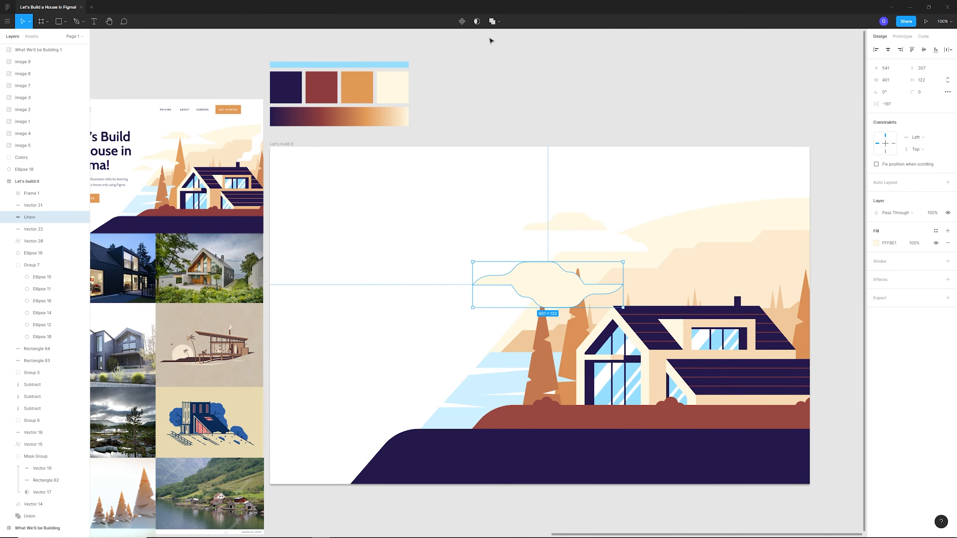
Step: Flatten the united cloud into one editable vector and inspect the corner point where its two halves meet
double_click(561, 292)
scroll(535, 284, up, 1)
click(492, 251)
click(512, 274)
click(492, 21)
click(493, 82)
double_click(524, 282)
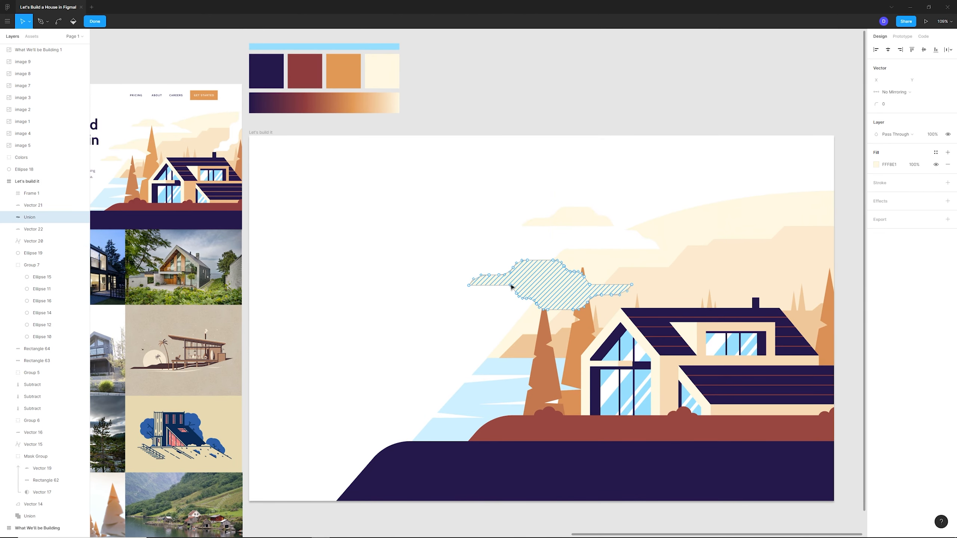
click(510, 285)
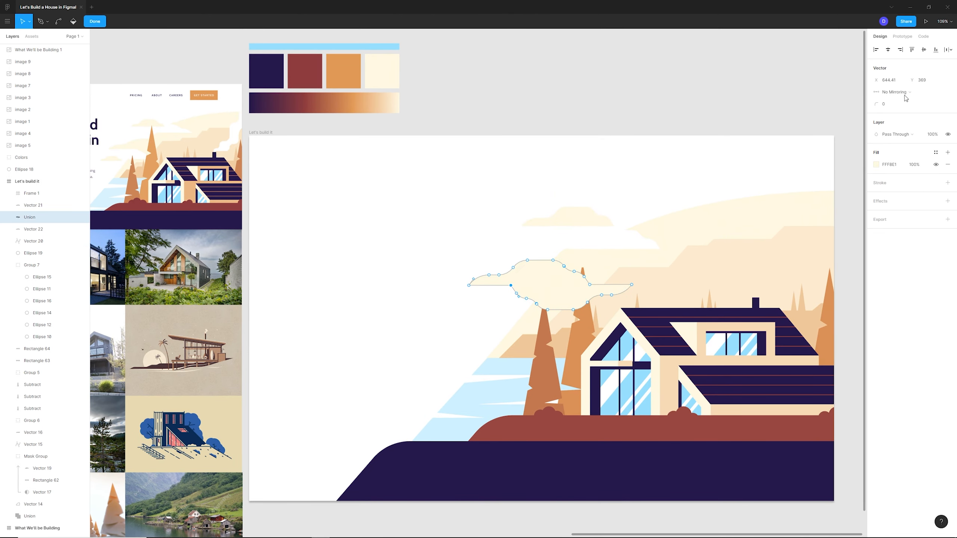
key(Escape)
Step: Duplicate the white cloud onto the lower edge of the large flattened cloud, above the orange trees
click(384, 267)
click(539, 281)
click(457, 301)
drag(629, 244, 542, 312)
click(466, 345)
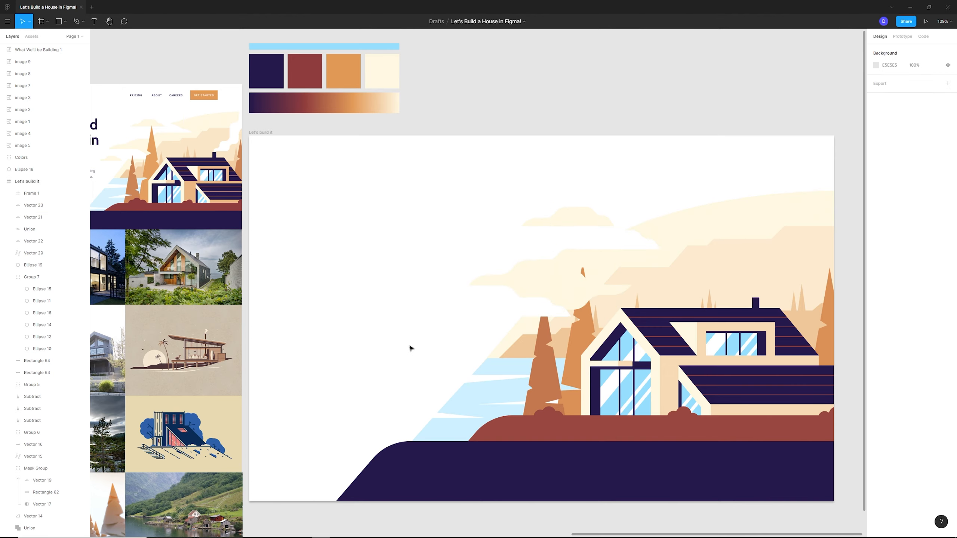
Step: Place a 122 × 25 copy of the top cream cloud at the lower white cloud's left end, and nudge the original down slightly
drag(582, 220, 504, 304)
key(ctrl+])
key(ctrl+])
key(ctrl+])
key(ctrl+])
click(433, 314)
key(ctrl+s)
drag(569, 221, 568, 225)
click(576, 240)
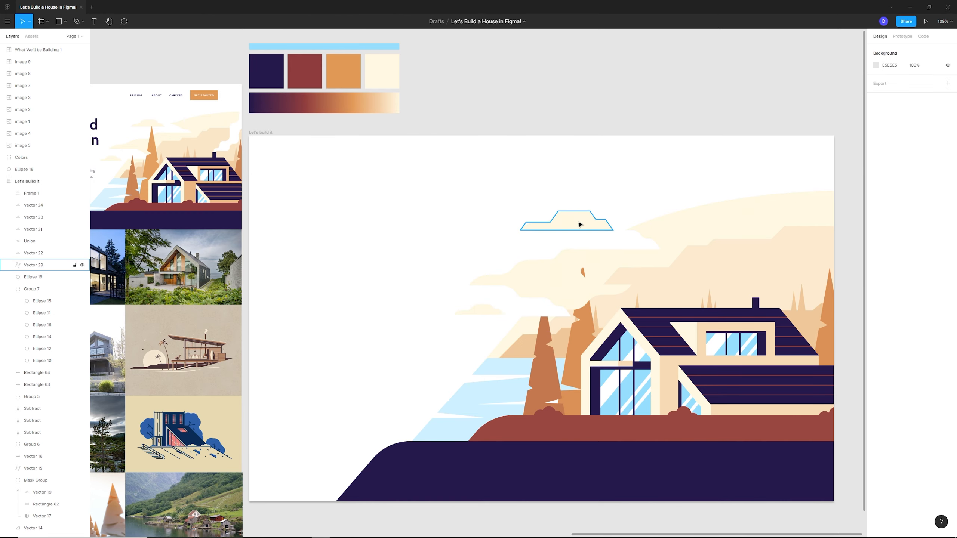
Step: Rotate the small cream cloud at the lower left of the cloud cluster by 180°
click(480, 311)
click(7, 21)
mouse_move(38, 87)
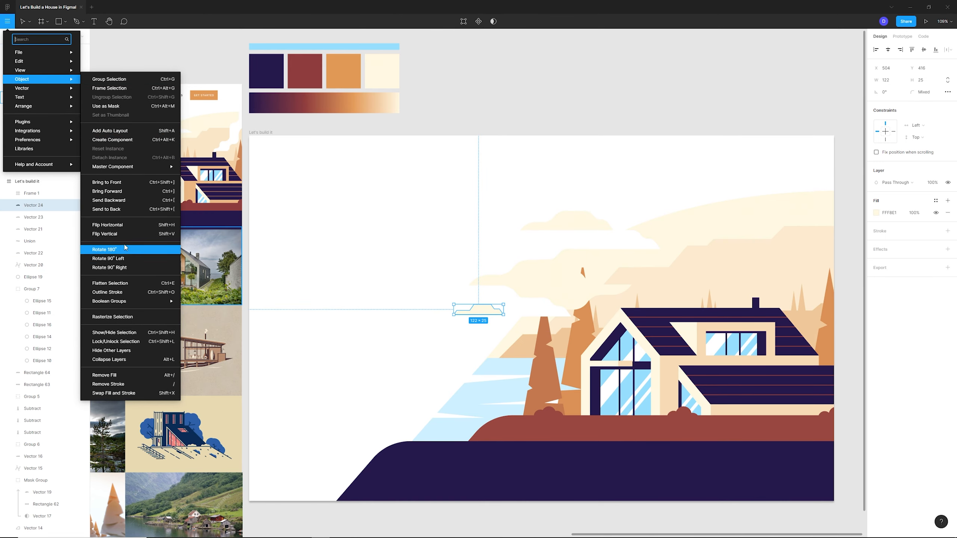
click(128, 250)
click(591, 164)
Step: Select all the cloud shapes, cut them, and put them directly above the water's mask group, behind the hills and trees
scroll(476, 205, down, 2)
click(570, 293)
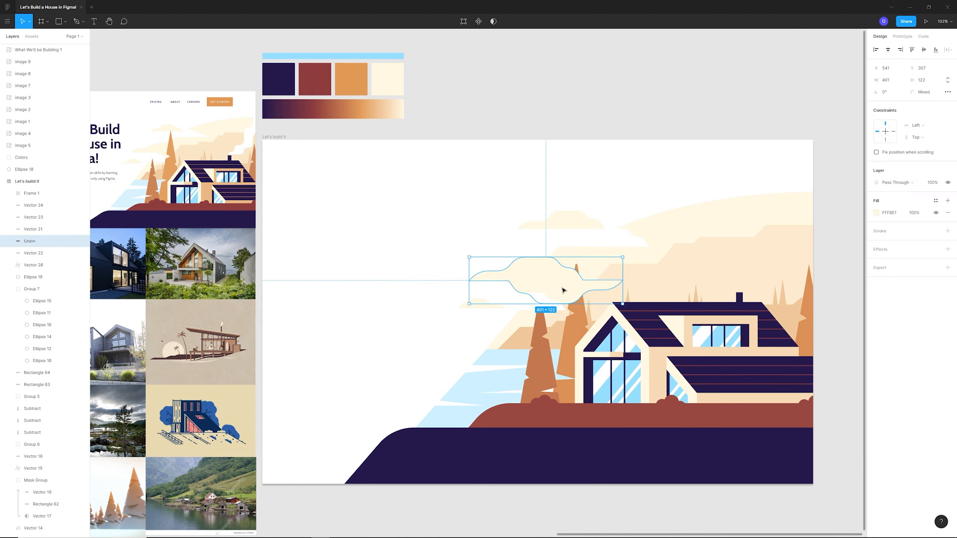
shift+click(478, 311)
shift+click(529, 305)
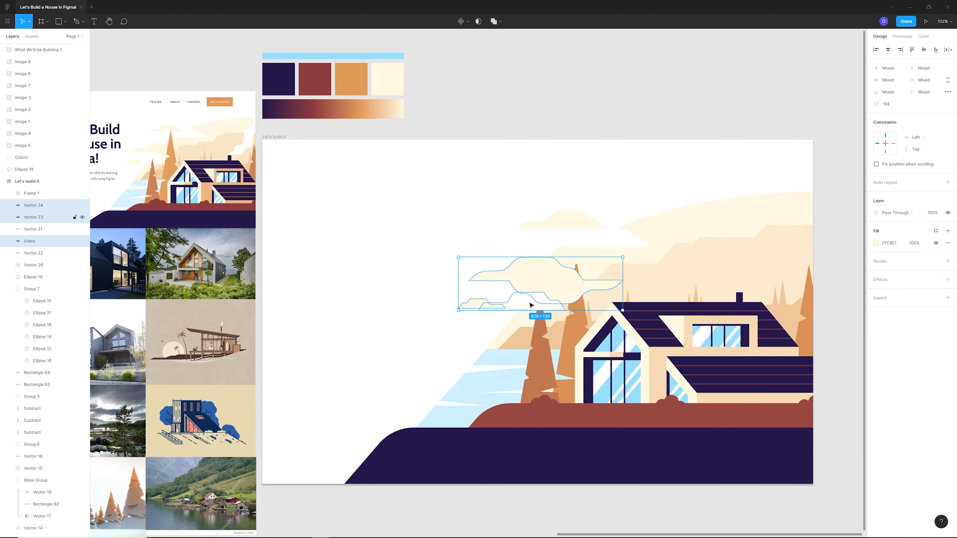
shift+click(565, 240)
shift+click(571, 224)
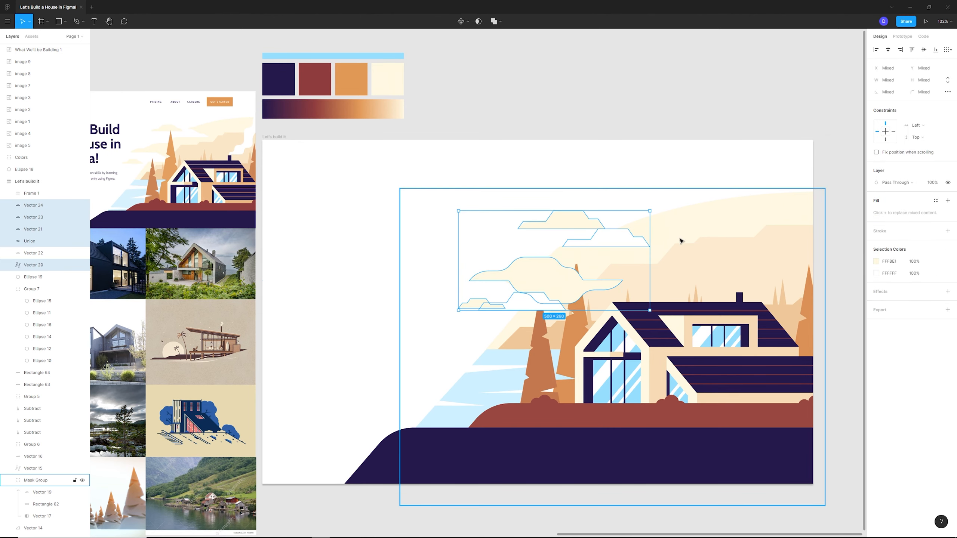
key(Delete)
click(673, 229)
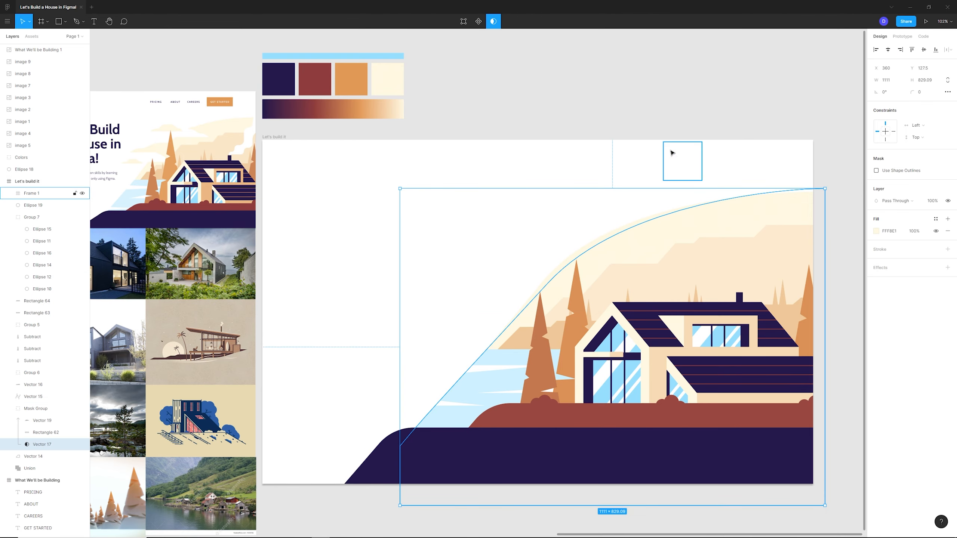
key(ctrl+z)
key(ctrl+z)
key(ctrl+z)
scroll(608, 187, down, 4)
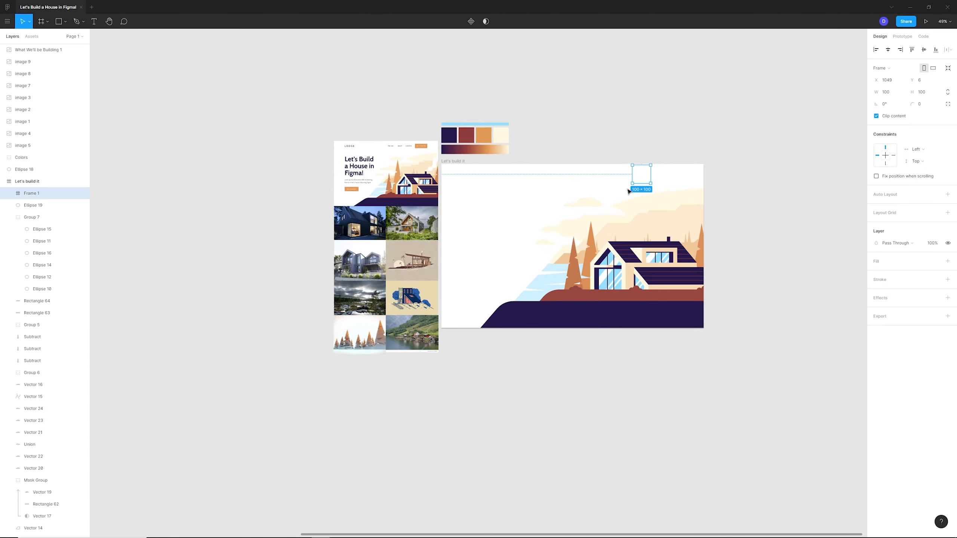
Step: Narrow the small cream cloud above the orange trees from its left side to 195 × 41
scroll(622, 190, up, 3)
click(581, 220)
click(605, 230)
mouse_move(626, 227)
mouse_down()
mouse_move(674, 227)
mouse_move(614, 230)
mouse_up()
click(601, 190)
click(560, 216)
drag(518, 213, 532, 213)
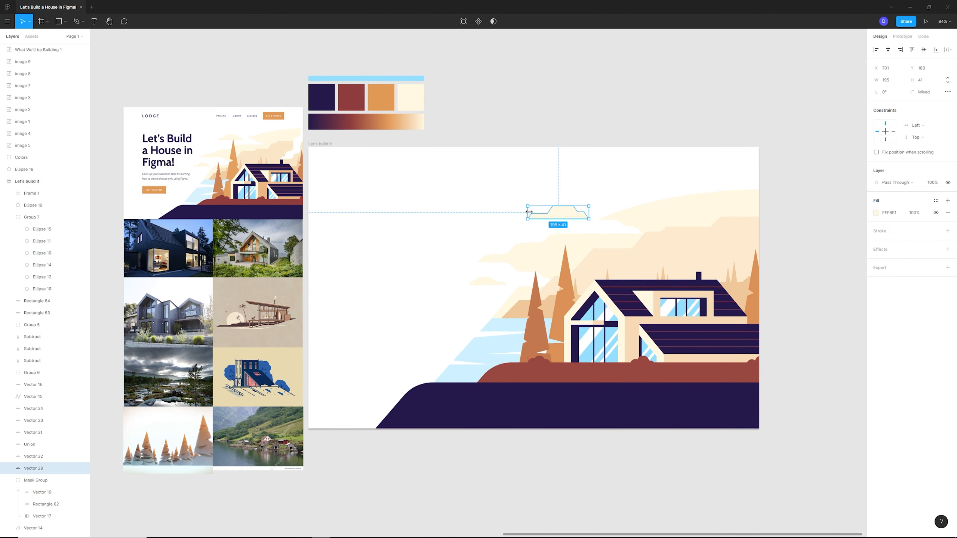
Step: Duplicate the 316 × 45 white cloud up and to the right, onto the lower edge of the uppermost cream cloud
click(597, 178)
scroll(584, 186, down, 3)
scroll(617, 156, up, 3)
click(599, 241)
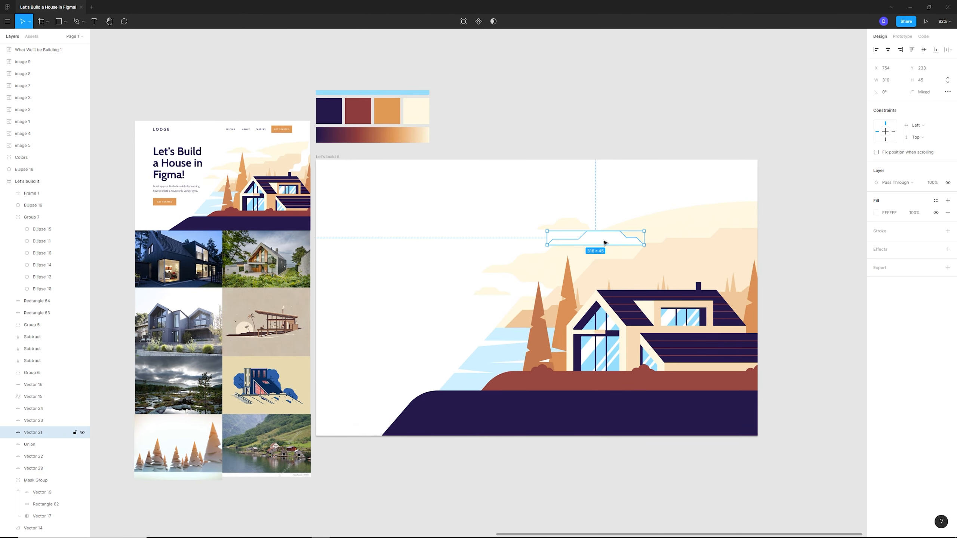
drag(606, 242, 669, 216)
scroll(671, 168, down, 4)
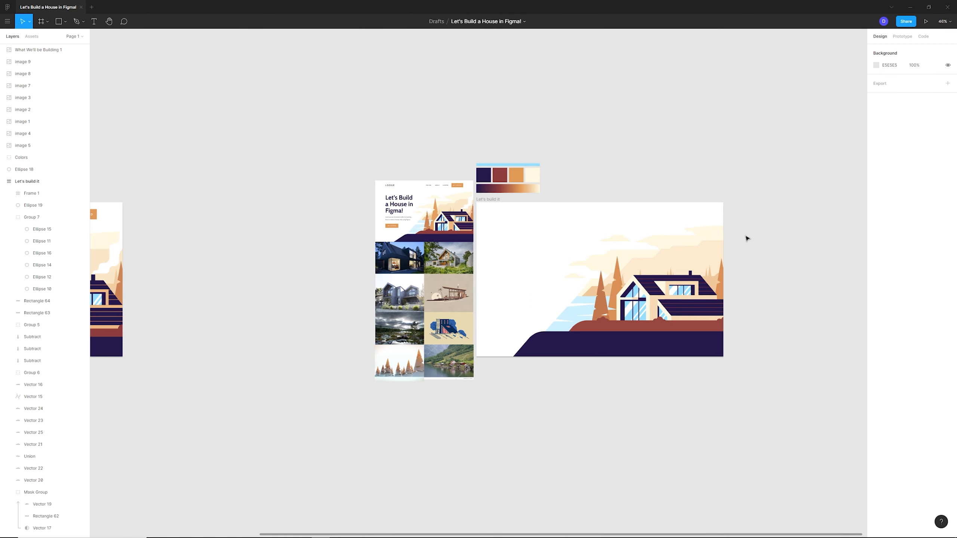
scroll(745, 237, up, 6)
click(9, 27)
mouse_move(46, 80)
click(125, 228)
click(620, 175)
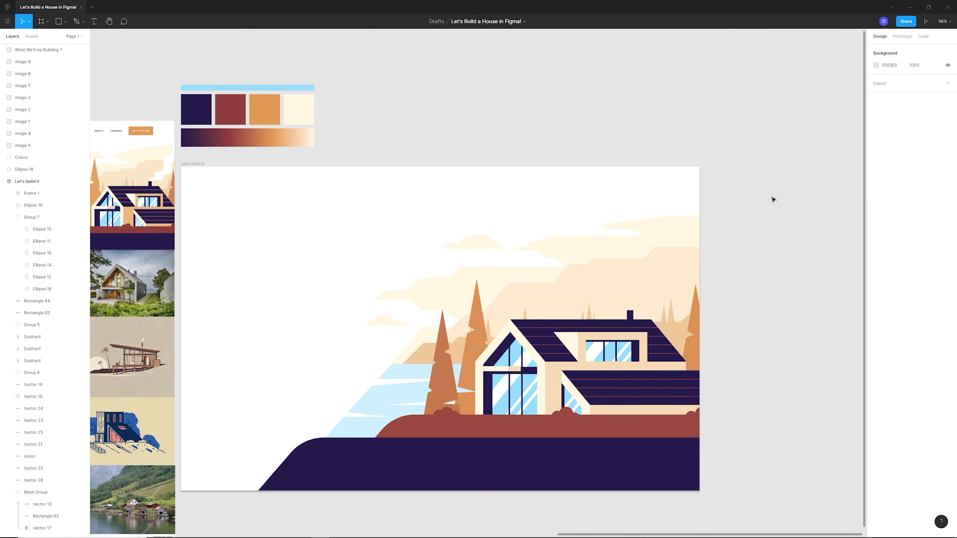
scroll(783, 339, down, 3)
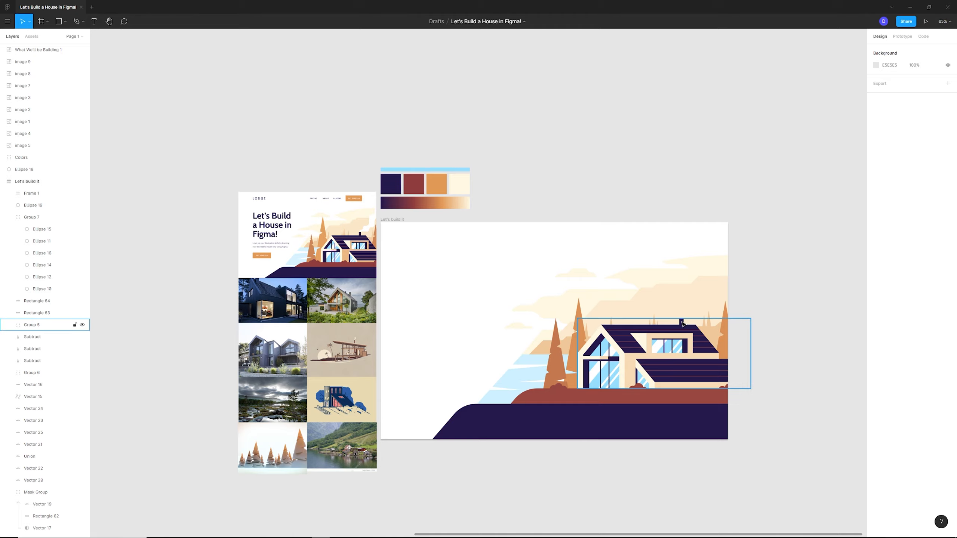
Step: Draw the chimney smoke's upper edge with the Pen tool as right-angled stair steps rising rightward from the chimney top
key(p)
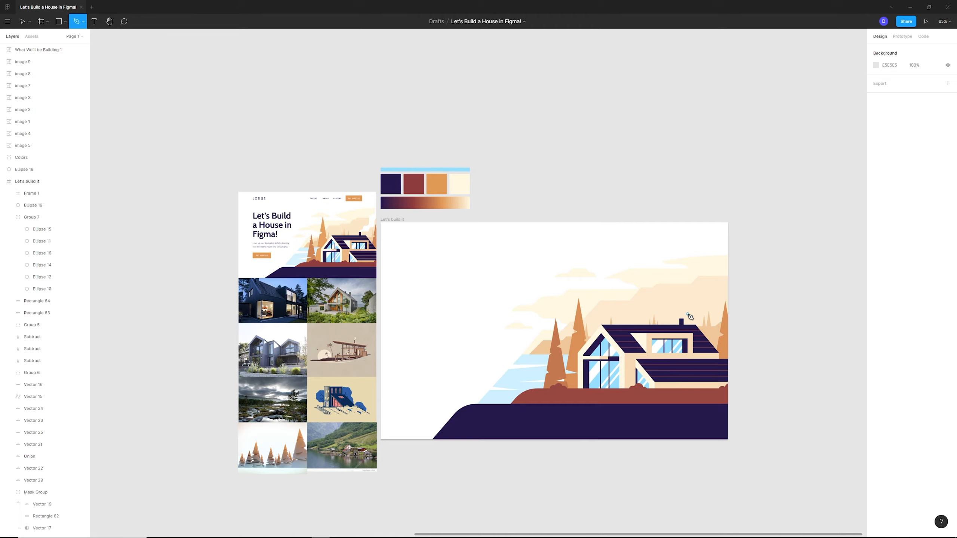
scroll(689, 317, up, 6)
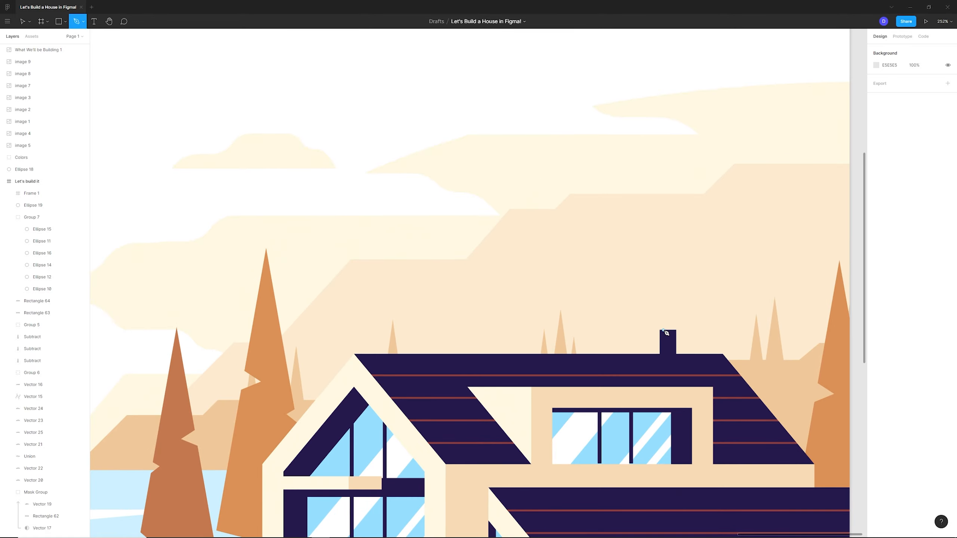
click(665, 332)
click(664, 302)
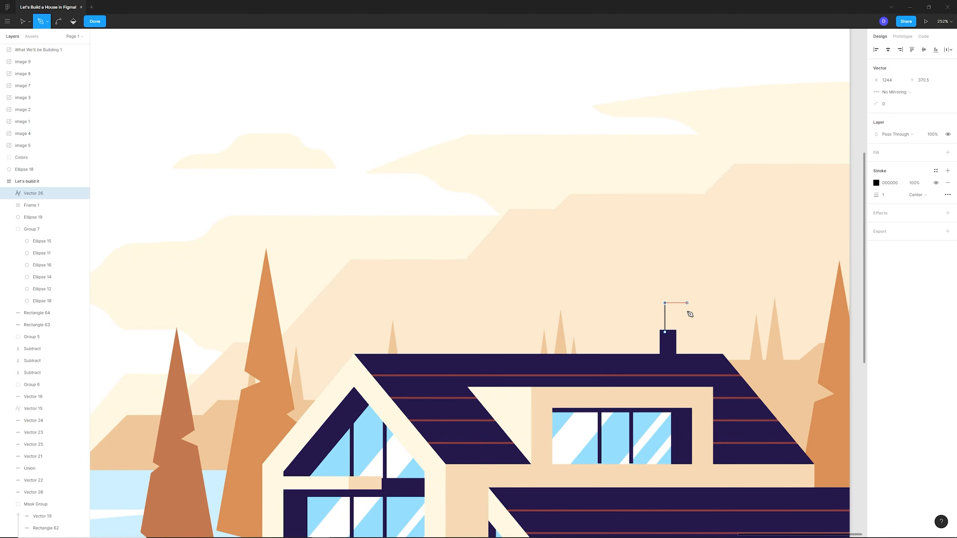
click(702, 302)
click(702, 255)
click(749, 255)
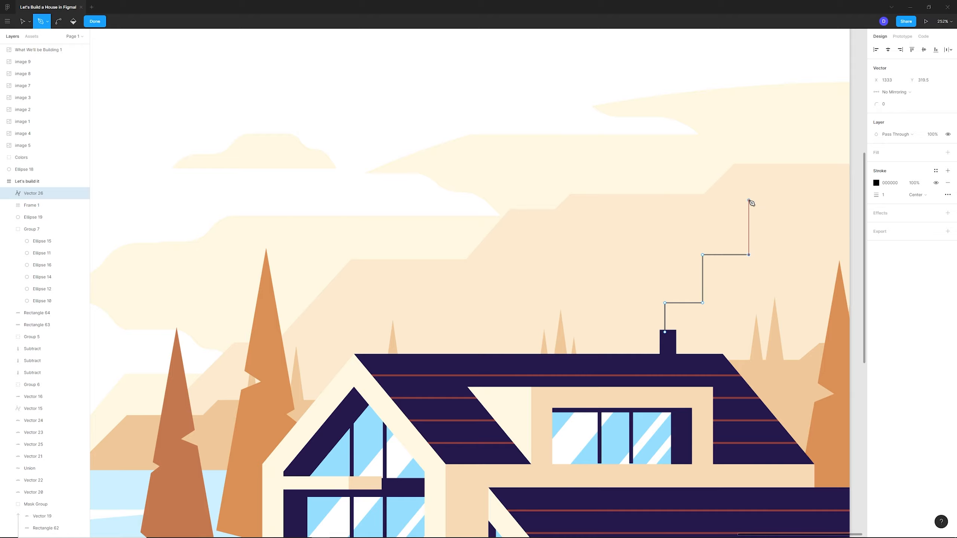
click(748, 199)
click(813, 198)
Step: Continue the smoke path with one more step up, past the frame's right edge, and down along the outside
scroll(724, 263, down, 2)
scroll(756, 217, up, 1)
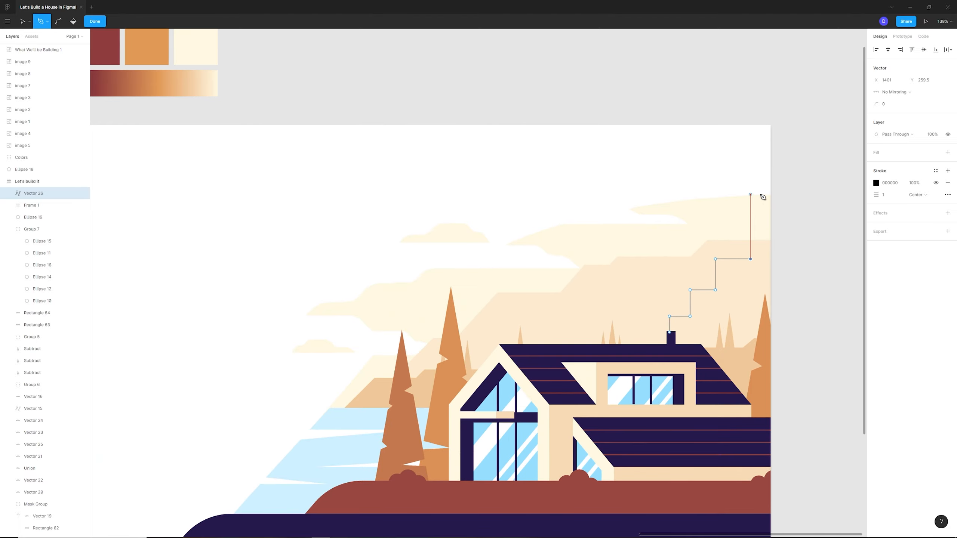
click(751, 213)
click(778, 213)
click(778, 271)
key(ctrl)
drag(777, 271, 777, 268)
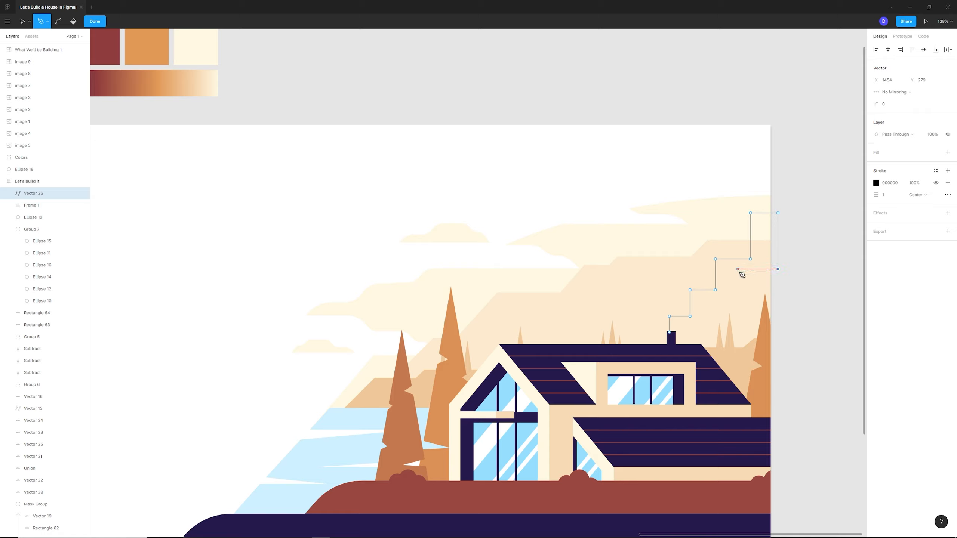
Step: Draw the smoke's lower edge as right-angled steps descending from outside the frame back to the chimney top
click(738, 269)
click(737, 301)
click(707, 300)
click(707, 324)
scroll(671, 337, up, 5)
scroll(787, 292, down, 6)
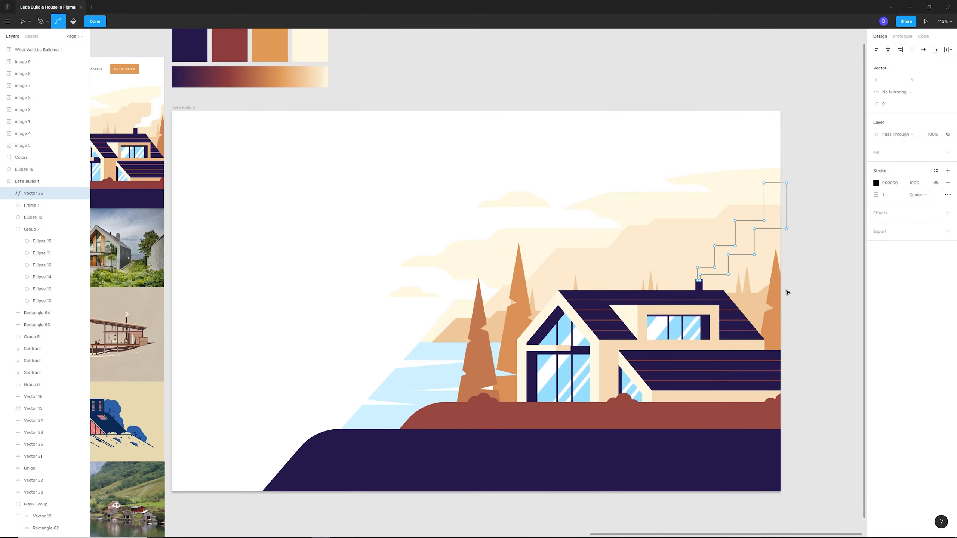
scroll(786, 292, down, 3)
scroll(767, 285, up, 3)
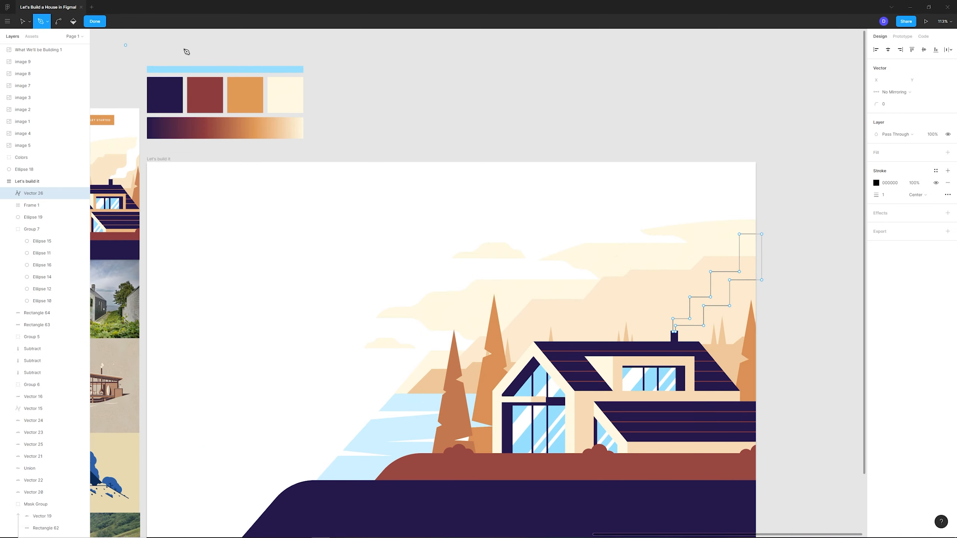
Step: Lower the second step of the smoke's upper edge slightly and shift the lowest corner of its lower edge left
key(v)
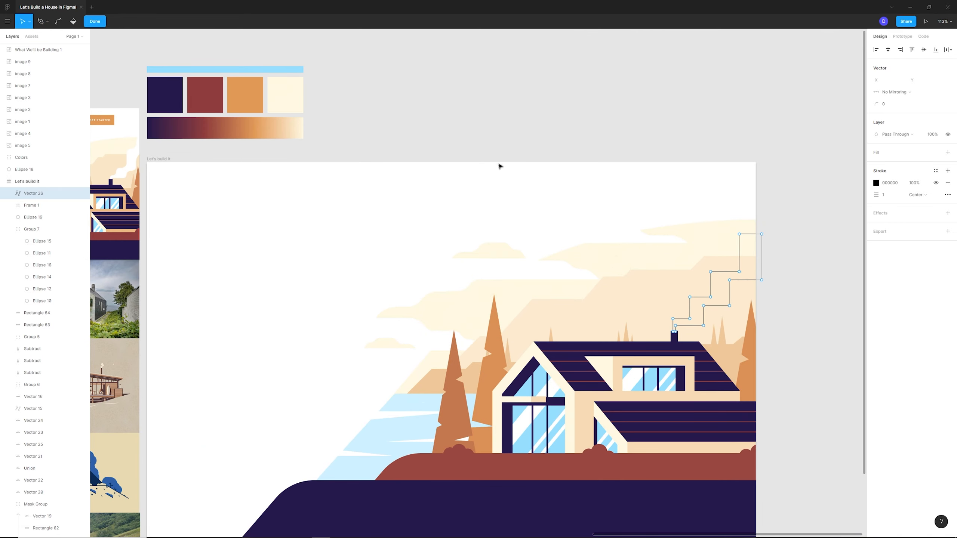
scroll(728, 303, up, 4)
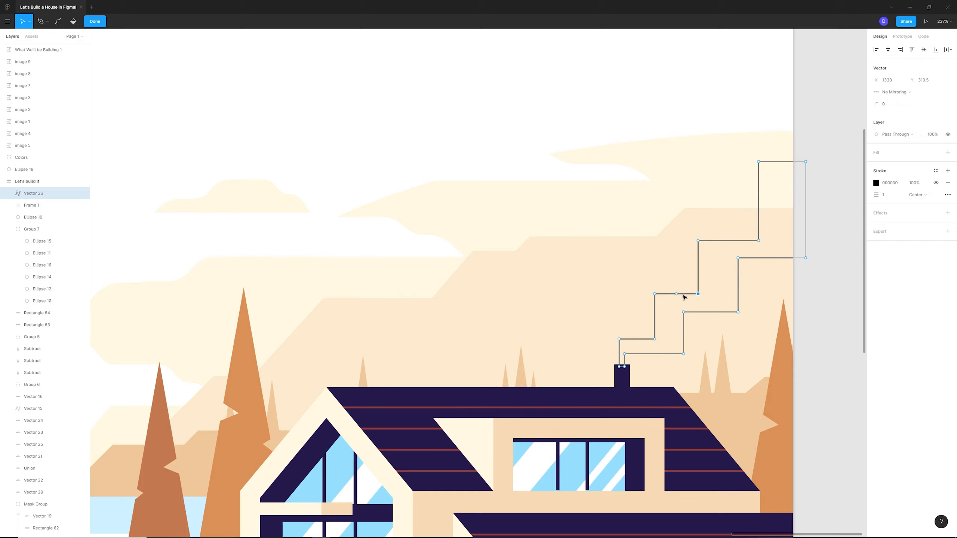
drag(699, 296, 698, 302)
drag(686, 355, 681, 355)
click(739, 259)
double_click(748, 312)
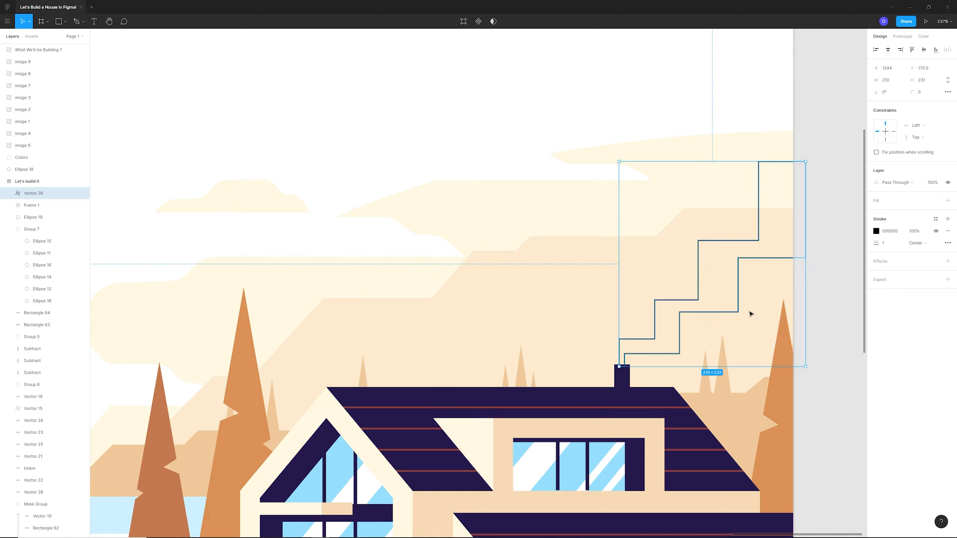
Step: Shift the smoke path's topmost vertical segment slightly left and raise the lower edge's top horizontal segment slightly
double_click(738, 272)
click(758, 240)
shift+click(758, 162)
drag(758, 162, 753, 162)
click(737, 258)
shift+click(737, 312)
click(805, 259)
shift+click(738, 258)
drag(738, 259, 738, 256)
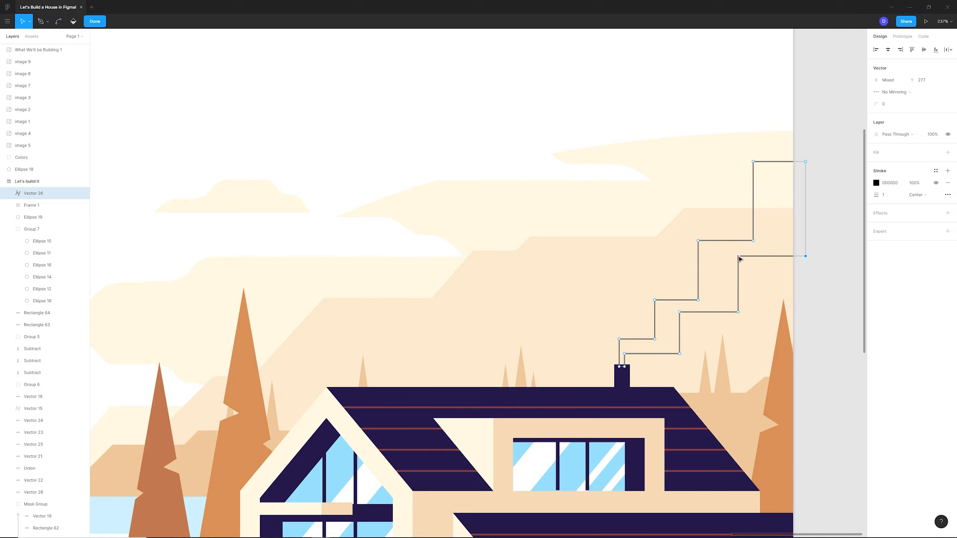
Step: Nudge the vertical segment of the second step on the smoke's upper edge slightly left
scroll(749, 269, down, 3)
click(695, 287)
shift+click(695, 309)
drag(696, 309, 695, 310)
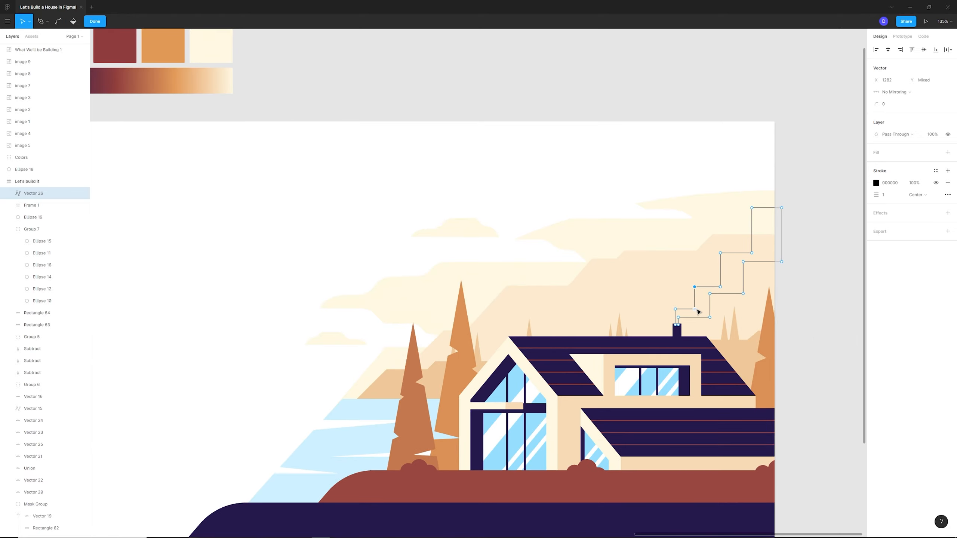
click(799, 334)
Step: Remove the smoke path's stroke and give the shape a solid white FFFFFF fill
drag(763, 192, 667, 324)
click(876, 182)
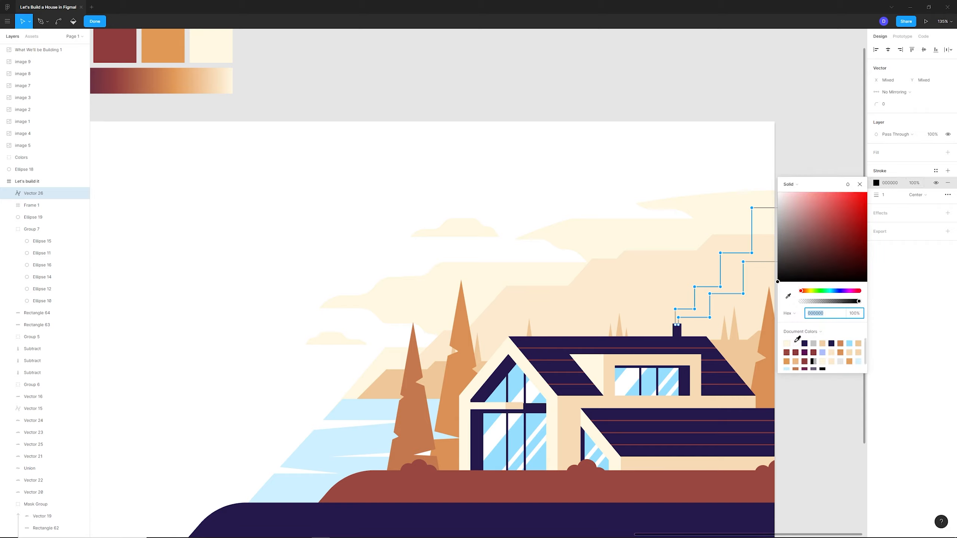
click(795, 343)
click(948, 183)
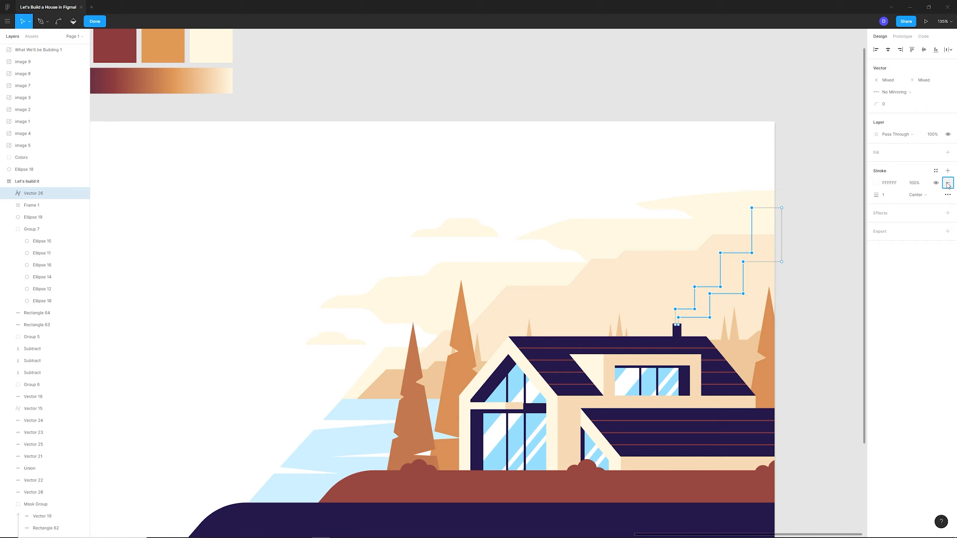
click(947, 152)
click(876, 164)
drag(799, 185, 704, 122)
click(757, 238)
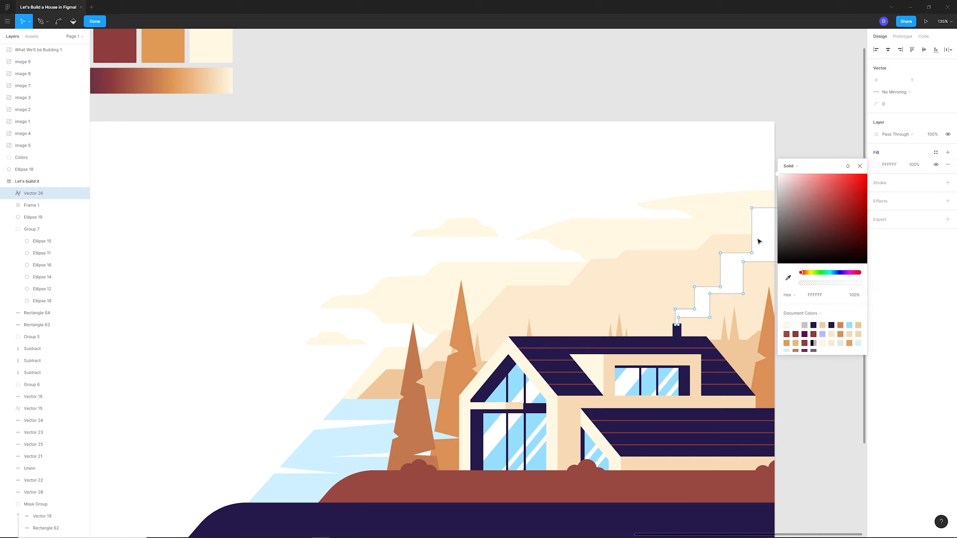
Step: Round all the stepped corners of the smoke within the frame with a large corner radius, and finish editing the shape
drag(754, 189, 671, 323)
drag(876, 103, 953, 100)
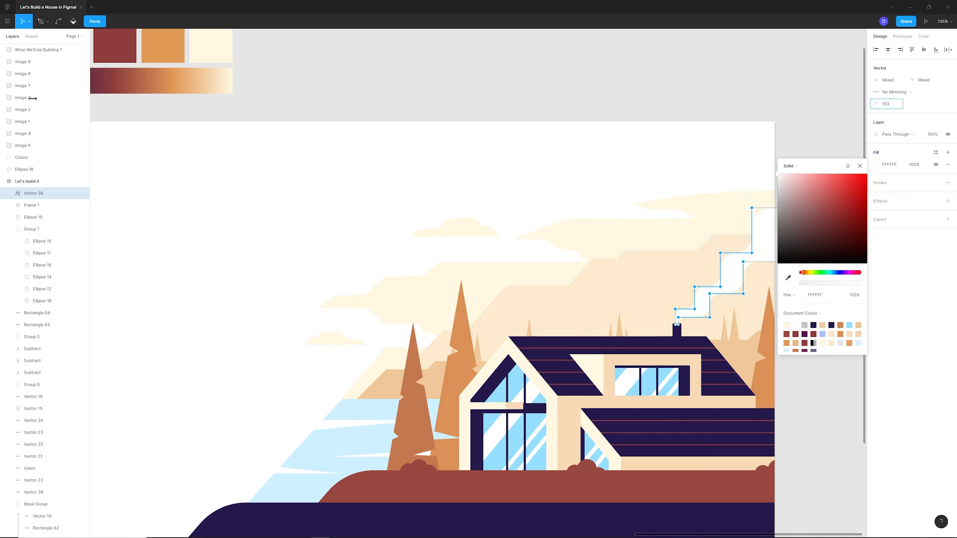
drag(124, 97, 717, 203)
click(832, 106)
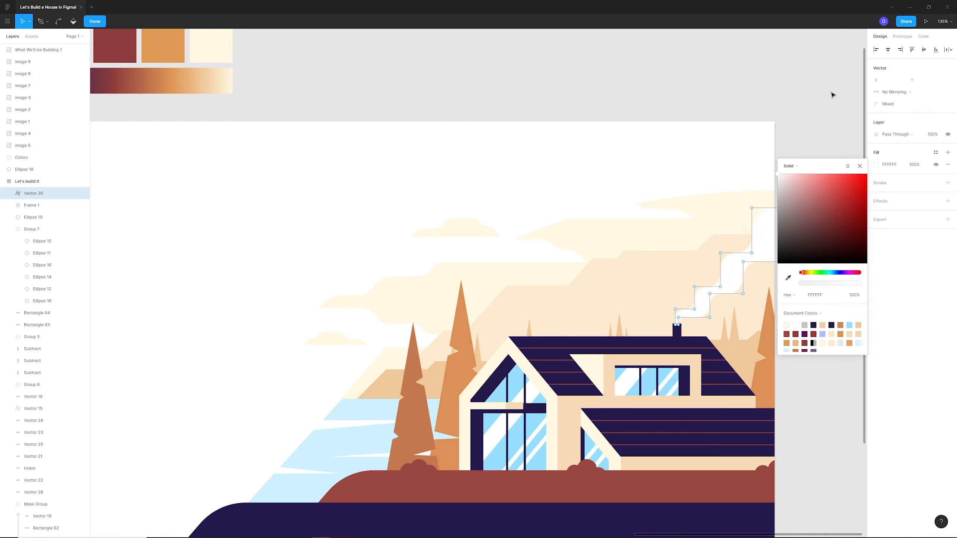
click(802, 97)
click(803, 95)
scroll(666, 144, down, 4)
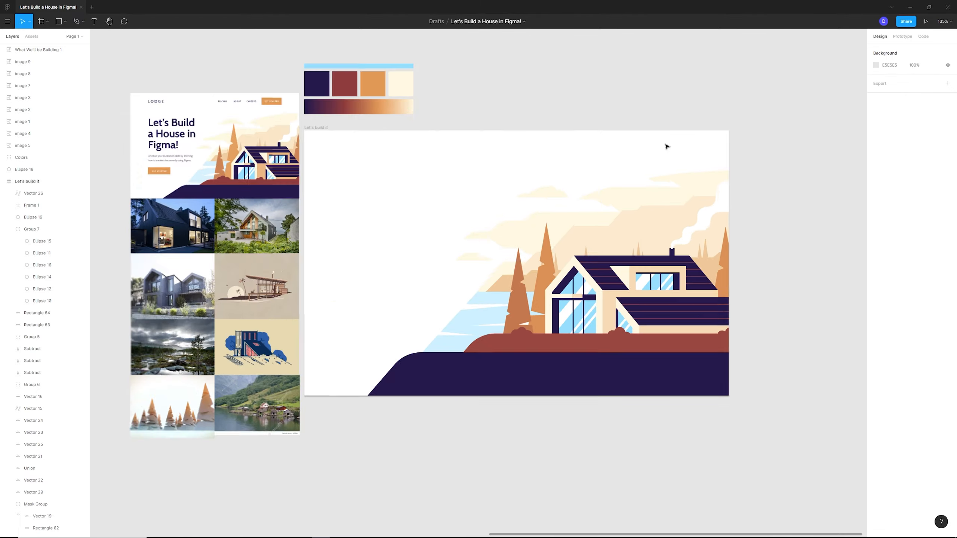
Step: Cut the smoke shape and paste it inside the house group
scroll(673, 141, up, 3)
scroll(673, 140, up, 2)
click(686, 297)
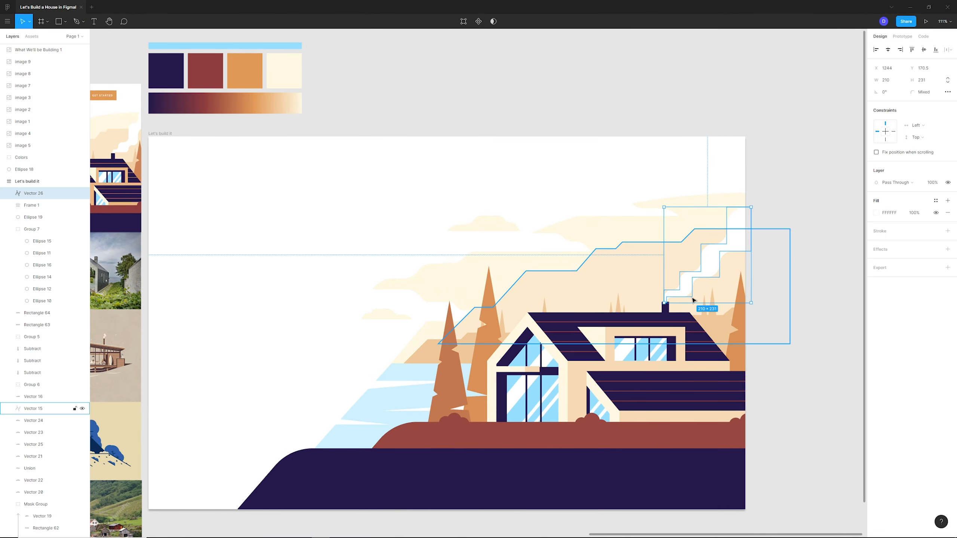
scroll(680, 299, up, 10)
key(ctrl+x)
ctrl+click(569, 345)
key(ctrl+v)
scroll(587, 240, down, 6)
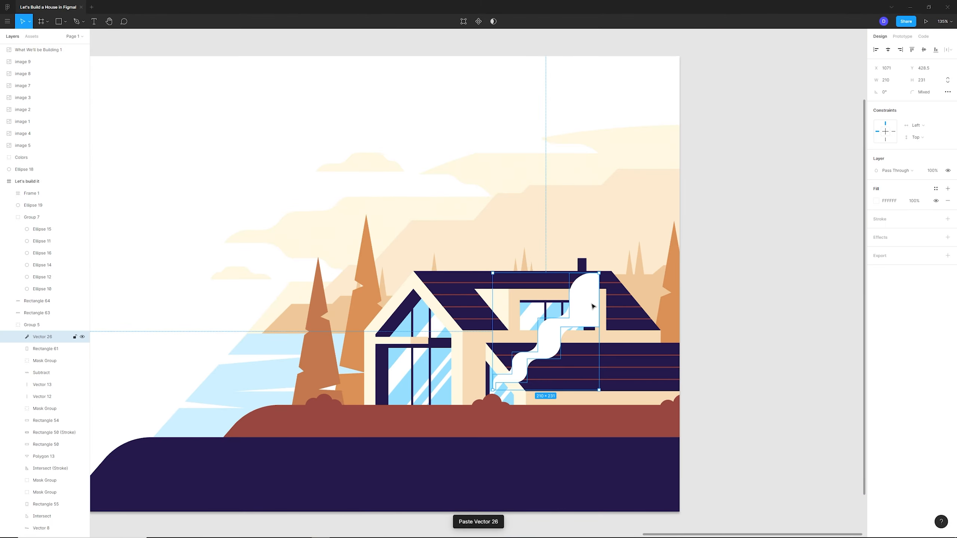
Step: Move the pasted smoke back up so its narrow base sits at the chimney top and its wide end passes the frame's edge
drag(579, 317, 666, 185)
scroll(587, 256, up, 10)
drag(614, 292, 616, 288)
scroll(621, 287, down, 8)
scroll(621, 288, down, 5)
click(833, 391)
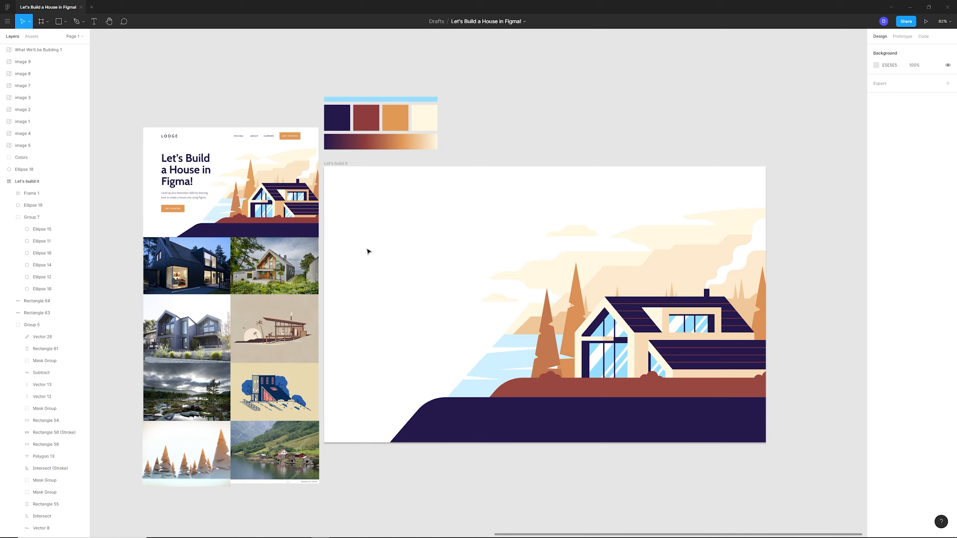
Step: Add a text box about 293 × 91 at the frame's upper left, set in Cabin Bold, size 26
click(94, 21)
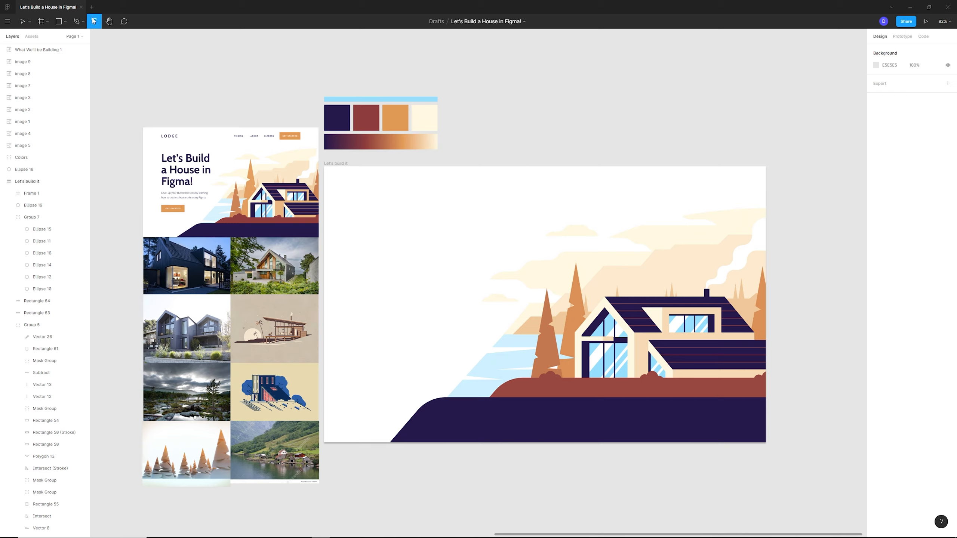
drag(350, 177, 439, 202)
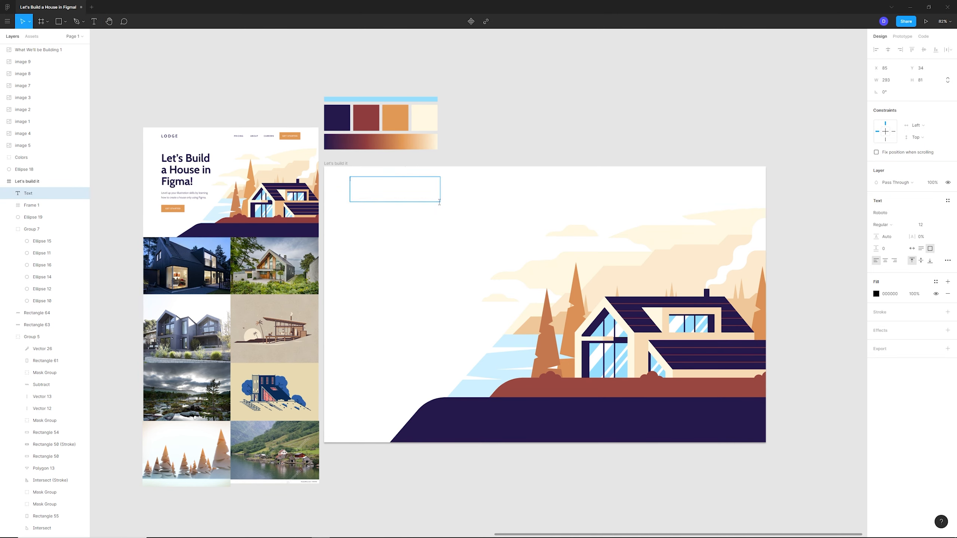
click(923, 225)
text(26)
key(Return)
click(900, 213)
key(Return)
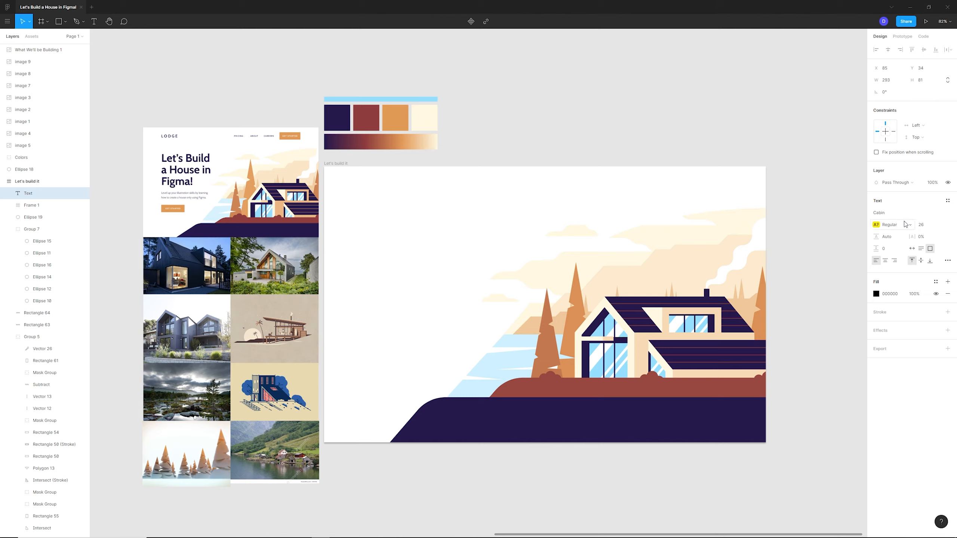
click(906, 226)
click(906, 226)
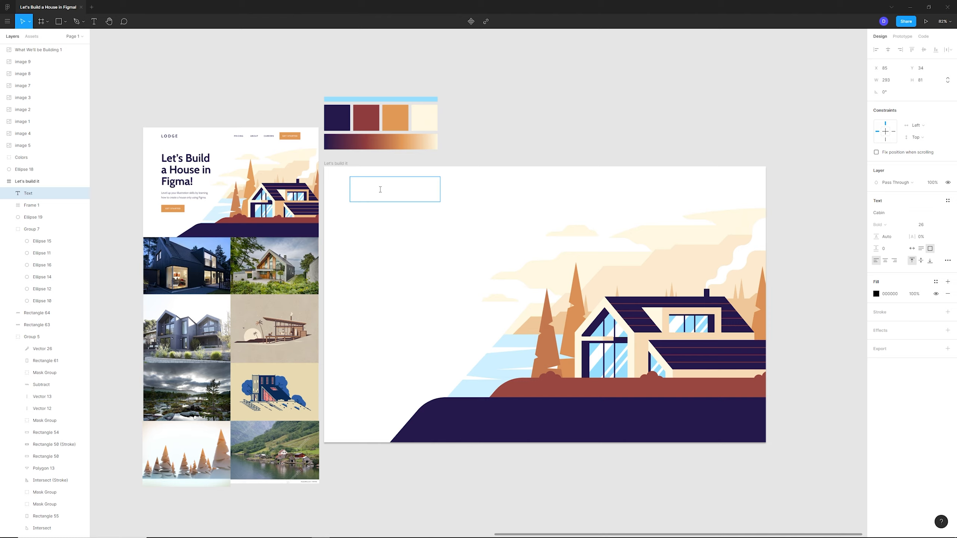
Step: Enter LODGE in the text box and set its letter spacing to 20%
text(LODGE)
key(ctrl+a)
drag(911, 238, 926, 243)
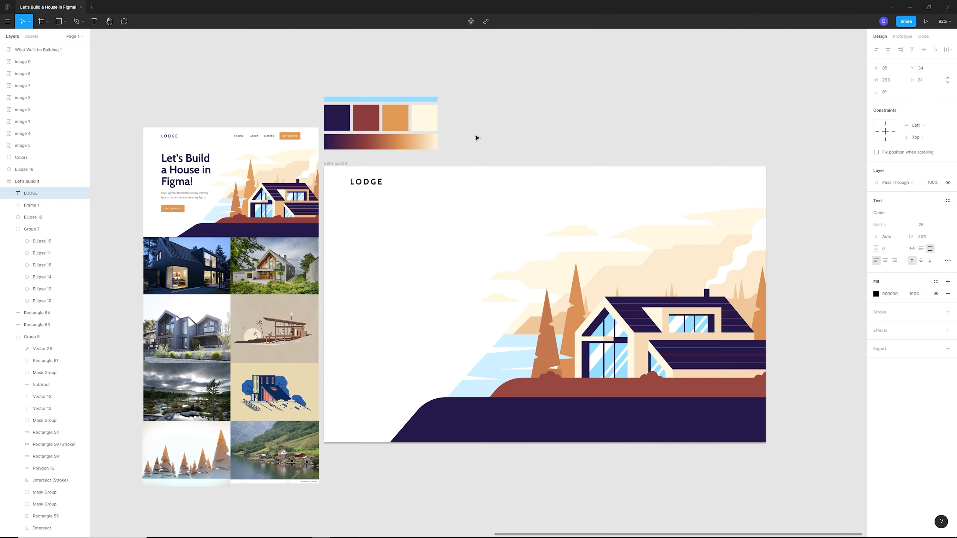
Step: Duplicate the LODGE text to the far end of the header, right-align the copy and set its letter spacing to 10%
drag(420, 205, 665, 187)
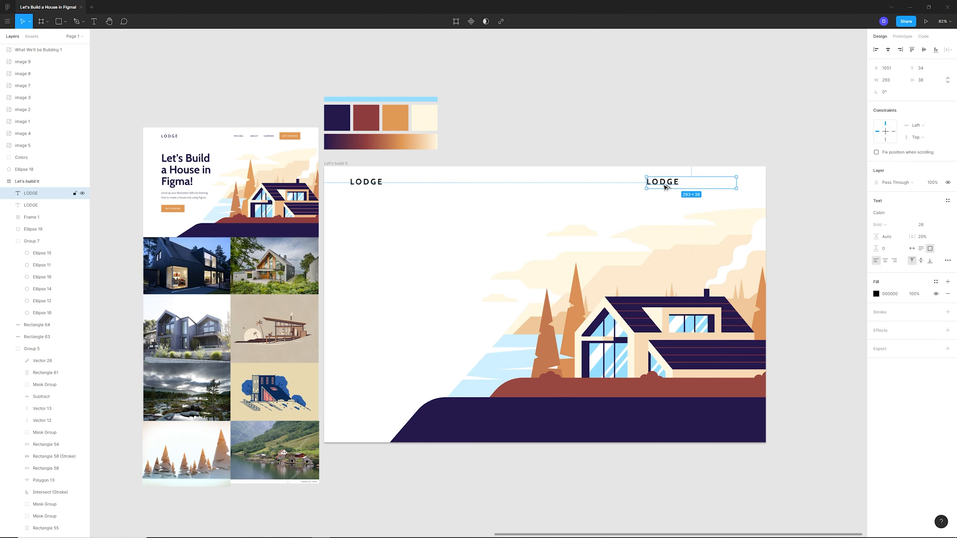
click(894, 261)
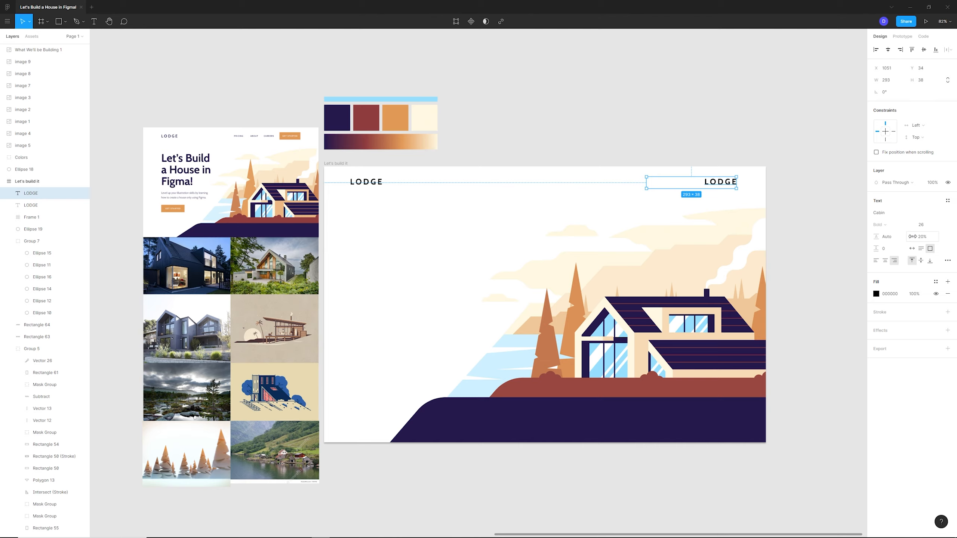
drag(912, 236, 905, 236)
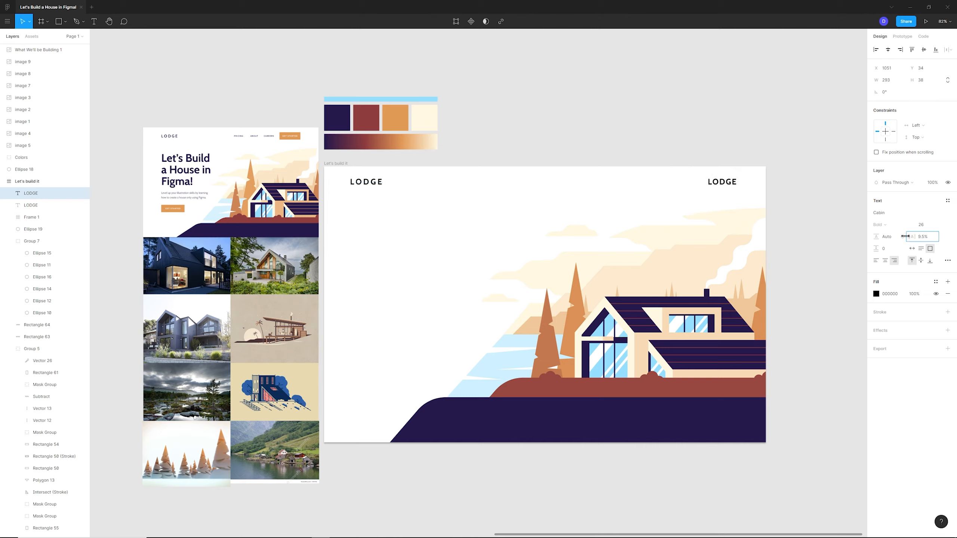
drag(906, 236, 905, 236)
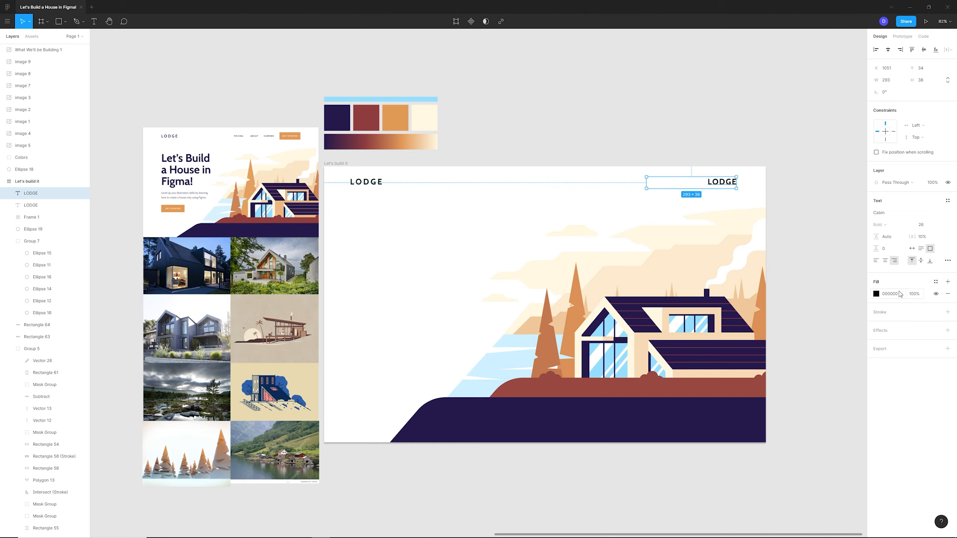
Step: Set the copied header text to size 18 and replace its wording with GET STARTED
click(924, 226)
key(Return)
double_click(718, 180)
text(G)
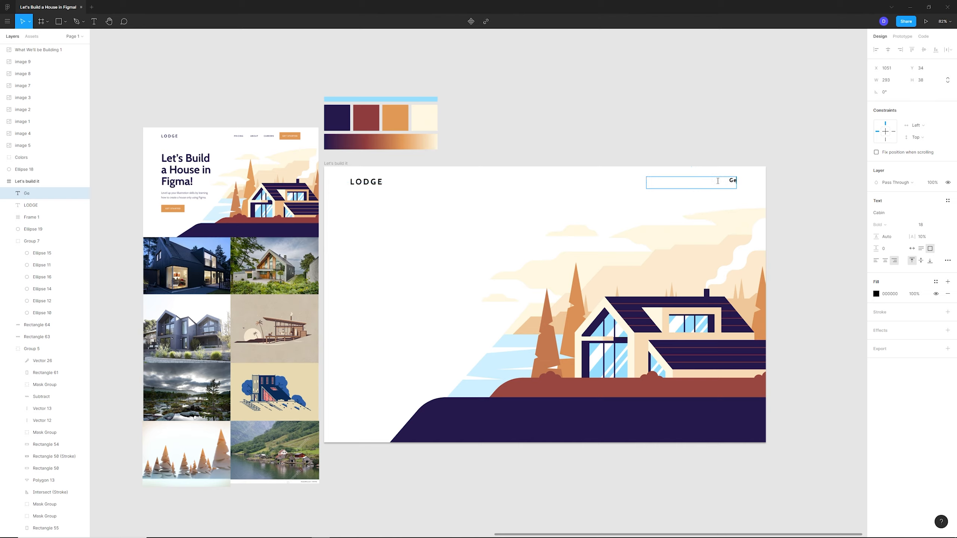
text(ET STARTED)
key(Escape)
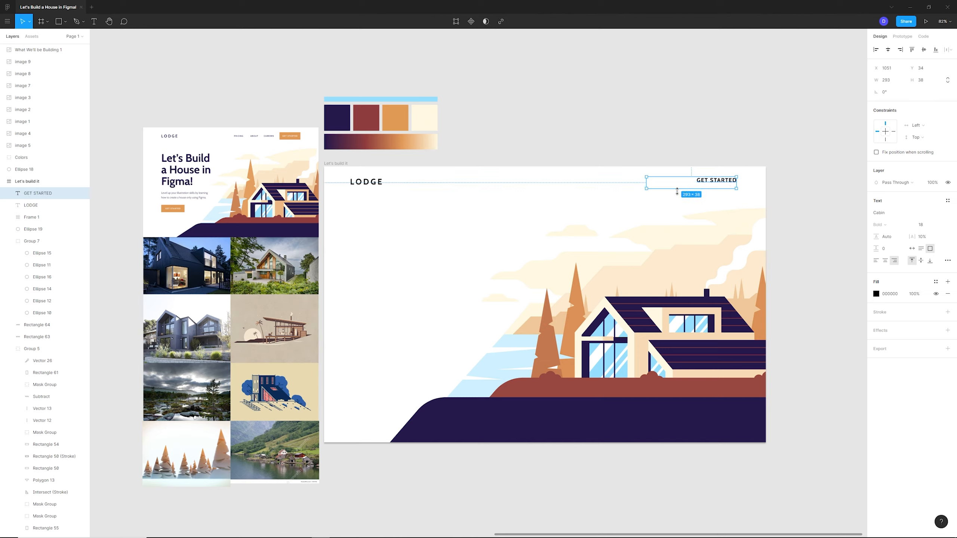
Step: Duplicate GET STARTED just to its left and set both texts to size 16
drag(695, 187, 653, 181)
click(923, 225)
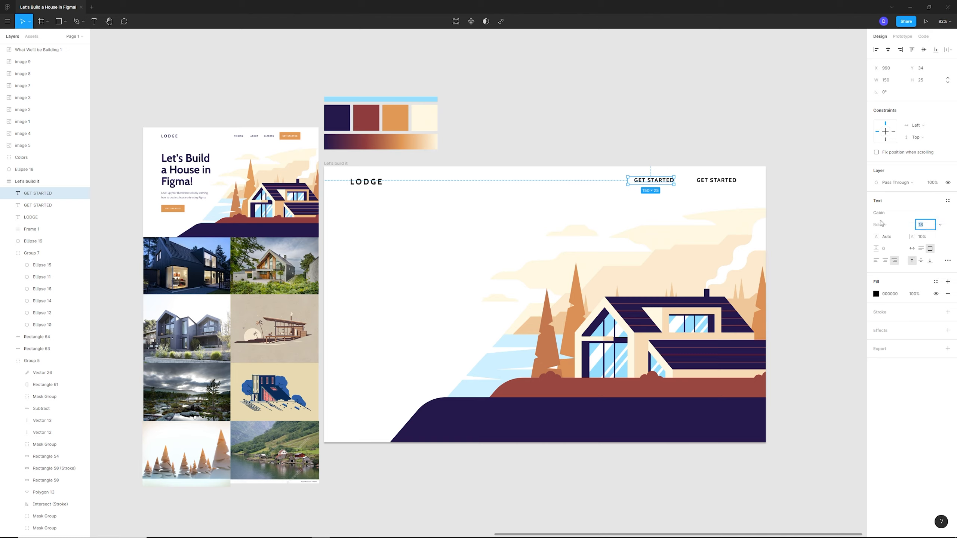
click(802, 200)
click(726, 183)
shift+click(648, 182)
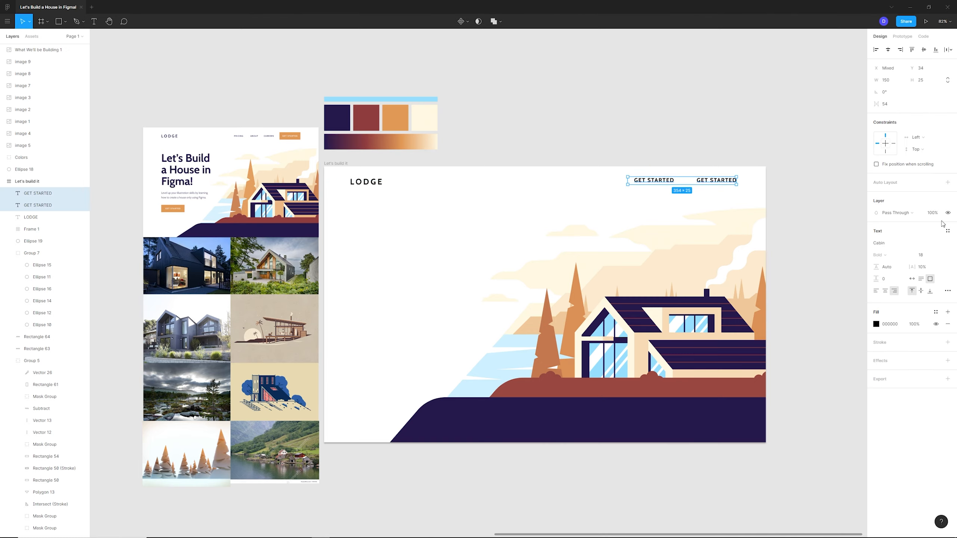
click(925, 256)
text(16)
key(Return)
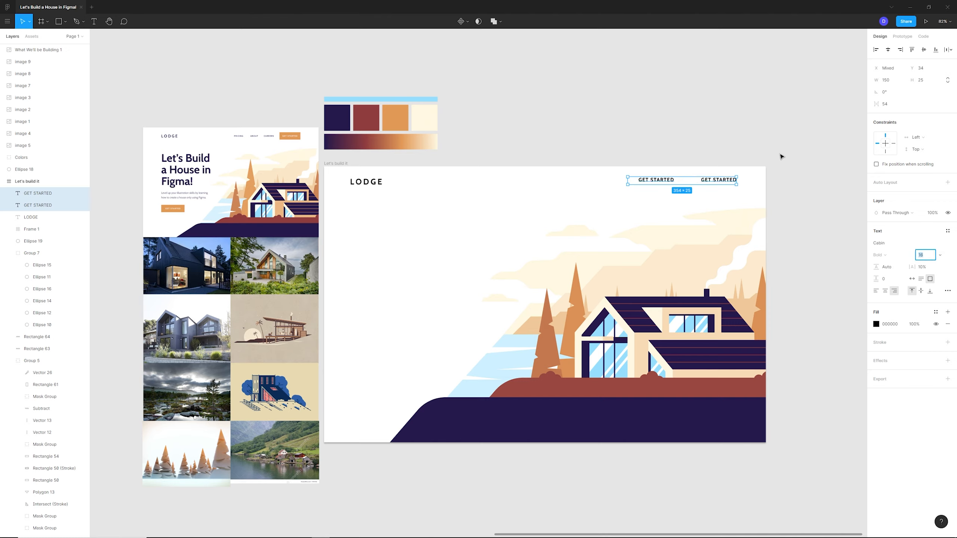
Step: Replace the wording of the left GET STARTED copy with CAREERS
click(781, 155)
click(662, 183)
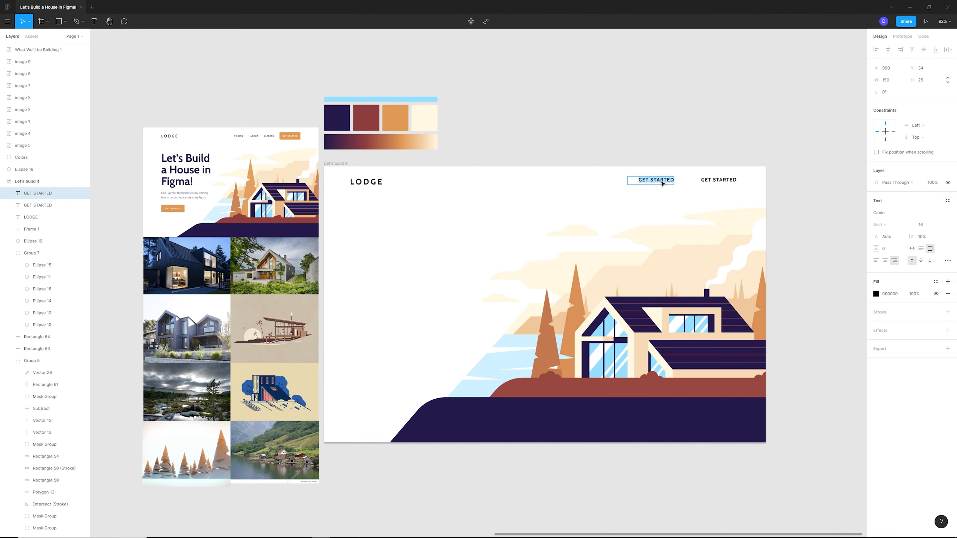
text(CAREER)
key(BackSpace)
text(ER)
key(Escape)
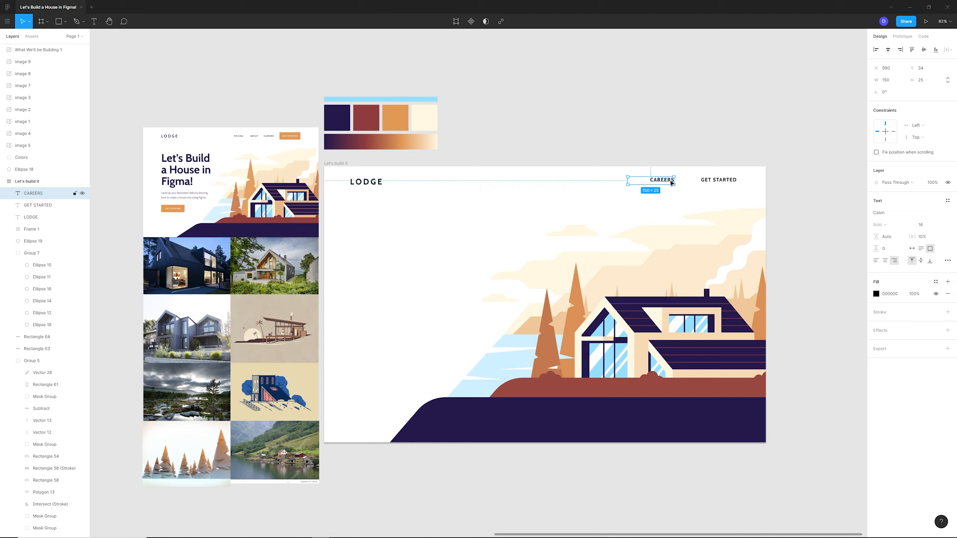
Step: Duplicate CAREERS twice toward the left and reword the copies as ABOUT and PRICING
alt+drag(666, 182, 575, 183)
double_click(621, 182)
text(ABOUT)
key(Escape)
double_click(576, 182)
text(PRICING)
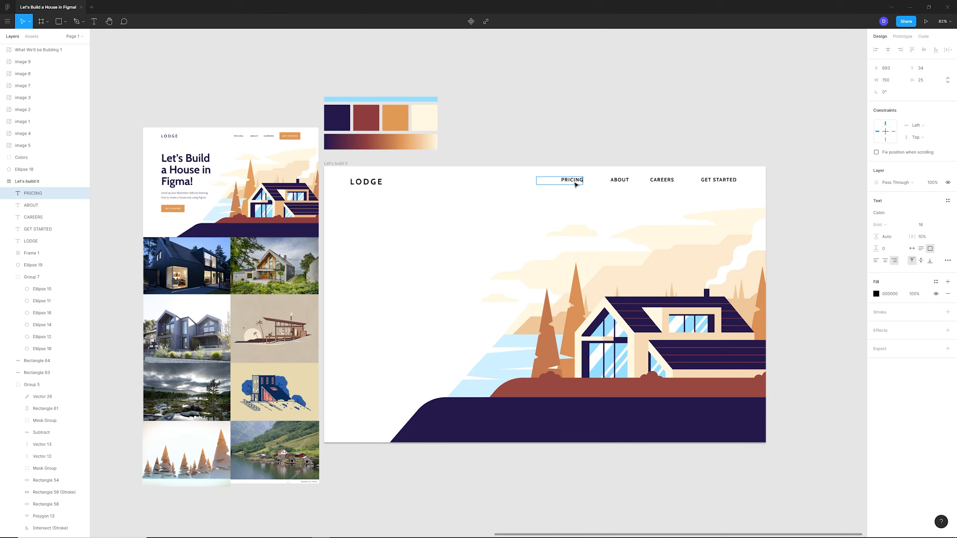
key(Escape)
Step: Distribute PRICING, ABOUT and CAREERS horizontally and move them closer together near GET STARTED
drag(526, 206, 678, 172)
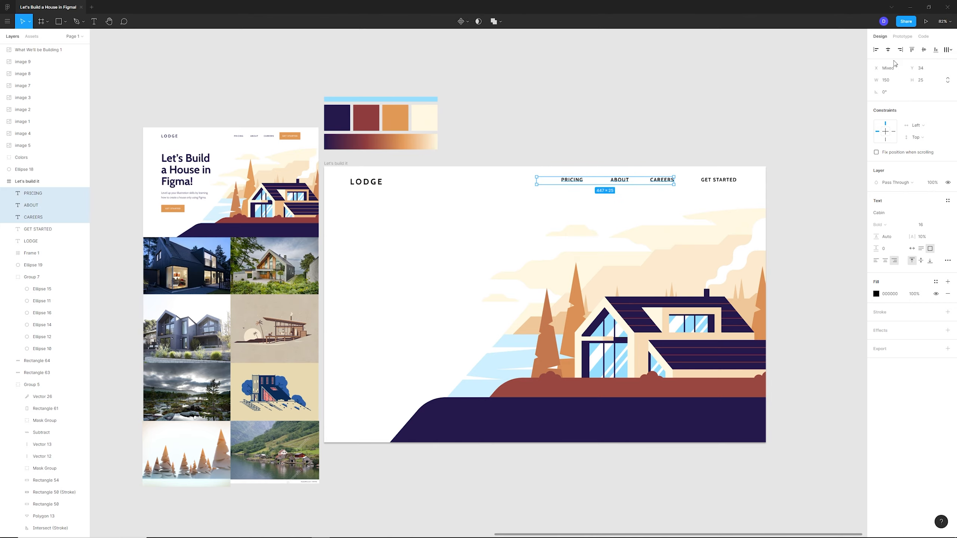
click(949, 50)
click(941, 65)
scroll(604, 183, up, 2)
drag(611, 183, 658, 185)
scroll(535, 178, down, 1)
click(521, 180)
drag(522, 180, 626, 183)
click(654, 186)
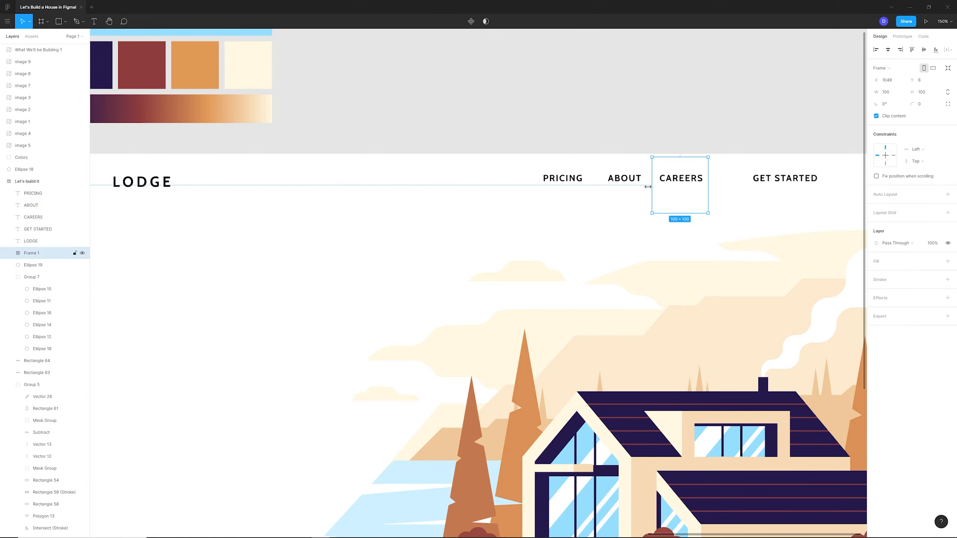
mouse_move(550, 206)
mouse_down()
mouse_move(695, 181)
mouse_move(635, 224)
mouse_move(594, 234)
mouse_up()
click(652, 183)
Step: Draw a rectangle about 164 × 58 around GET STARTED and place its layer behind the text
scroll(652, 184, down, 2)
scroll(734, 155, up, 2)
click(59, 22)
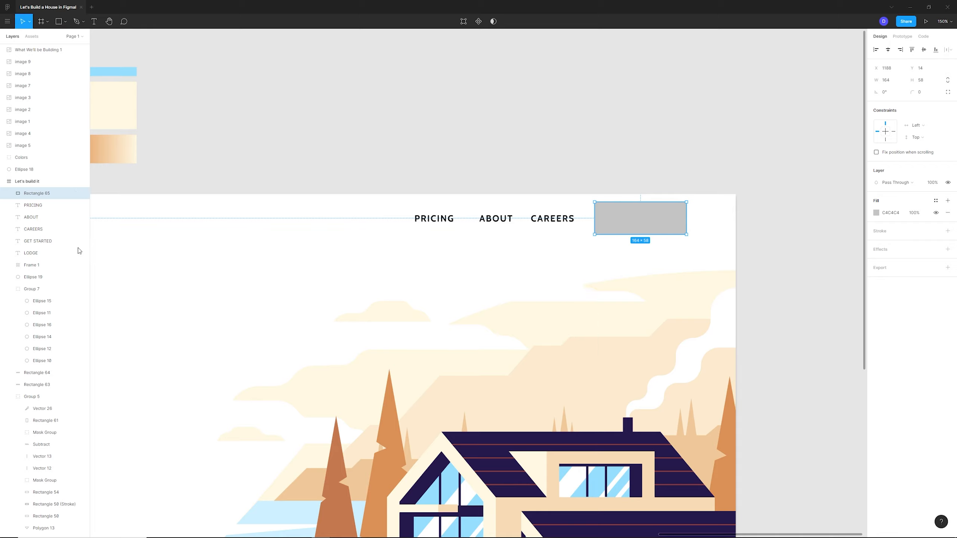
drag(37, 193, 37, 247)
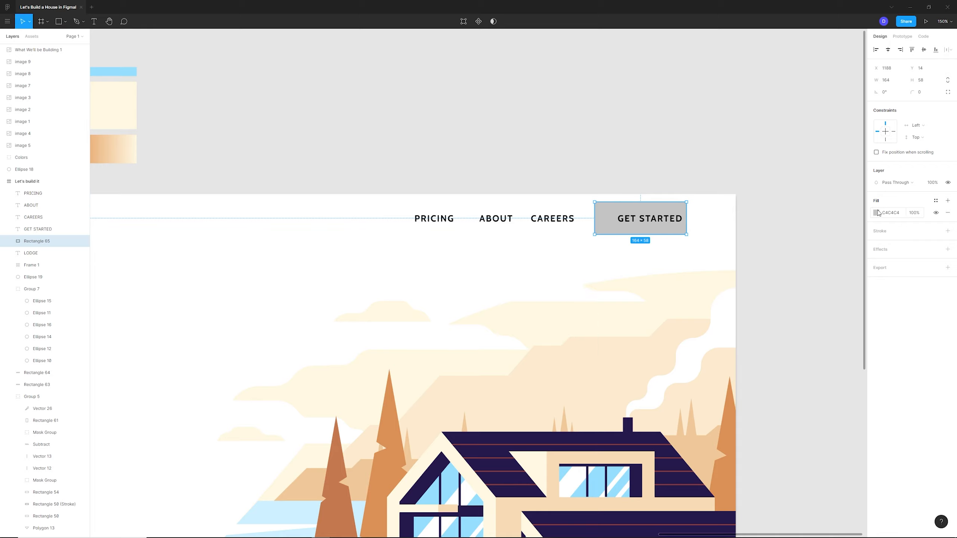
Step: Fill the button rectangle with a bright orange, FFB670, starting from the orange in the palette
click(877, 214)
scroll(743, 196, down, 5)
click(788, 326)
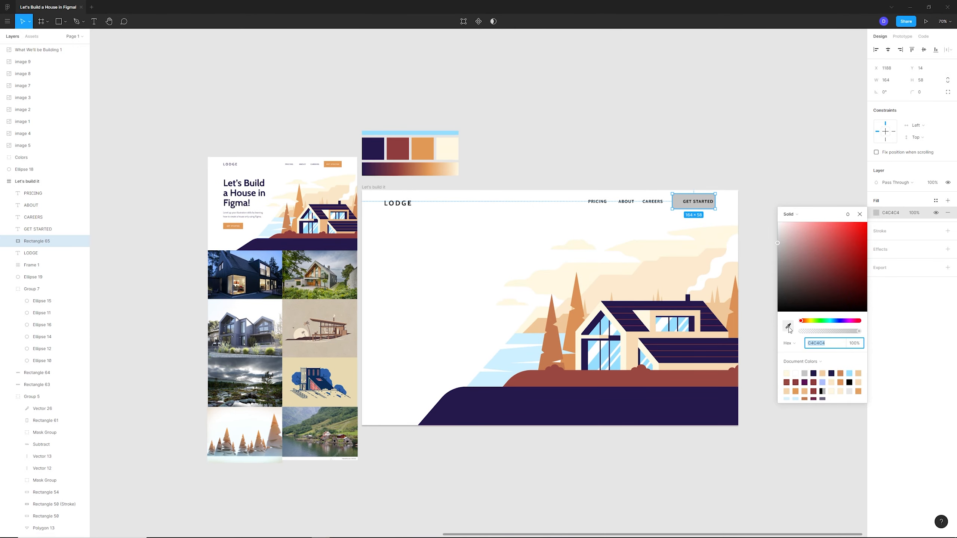
click(422, 147)
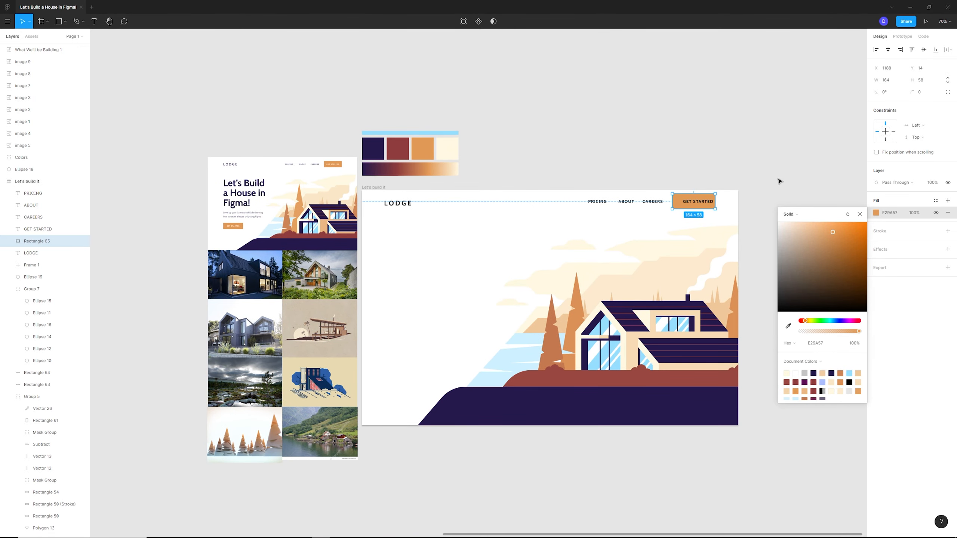
click(787, 326)
click(438, 169)
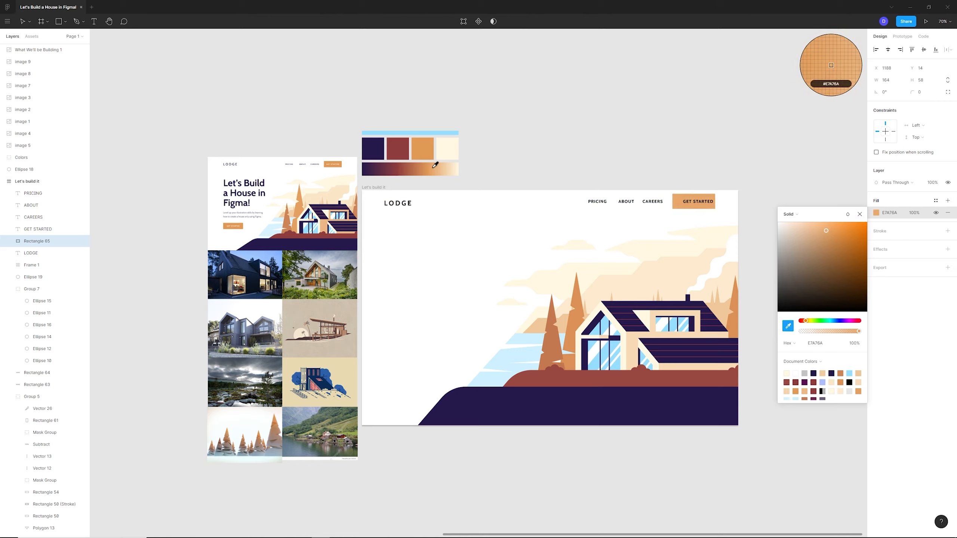
click(433, 166)
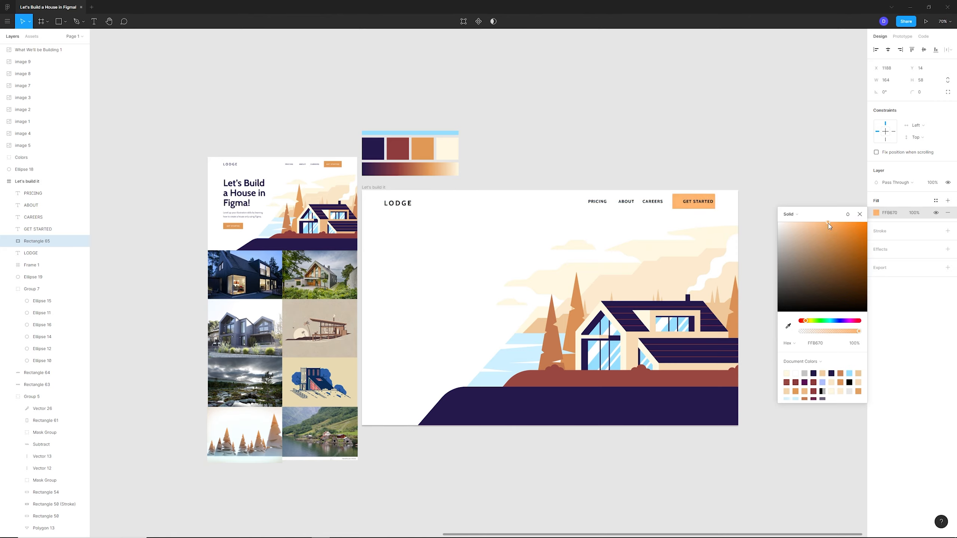
click(739, 154)
Step: Change the GET STARTED text fill to white, FFFFFF
scroll(728, 189, up, 5)
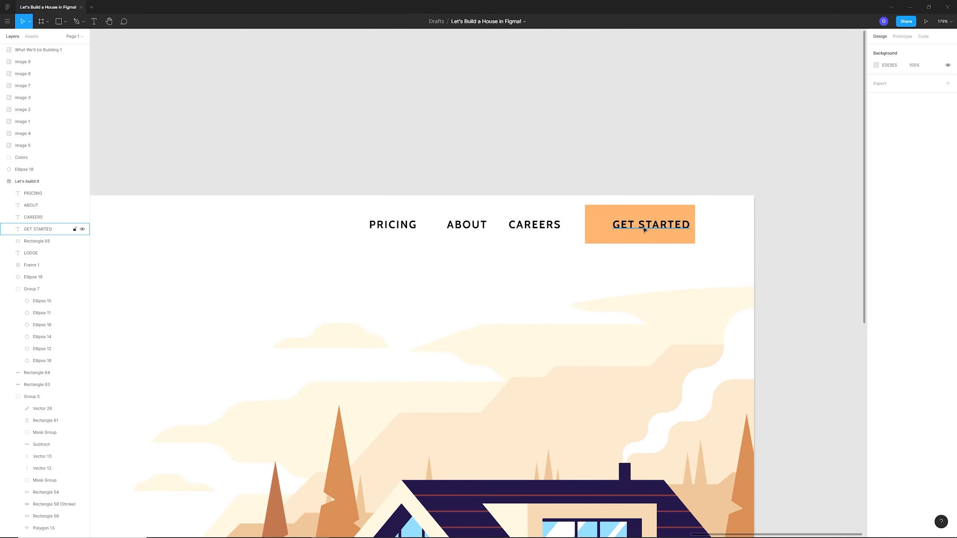
click(672, 233)
click(875, 294)
drag(791, 313, 776, 302)
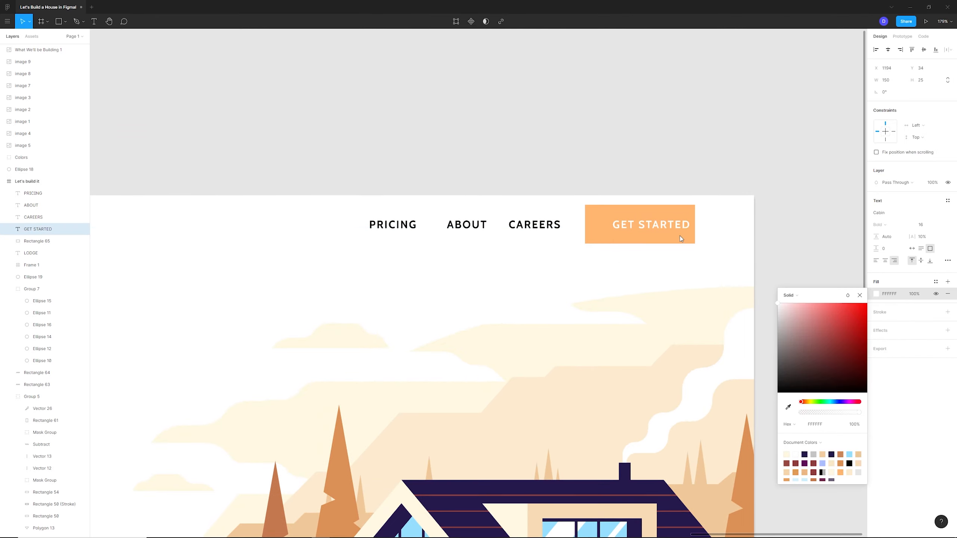
Step: Recolor PRICING, ABOUT and CAREERS with the dark navy 28194C sampled from the house roof
drag(564, 171, 478, 232)
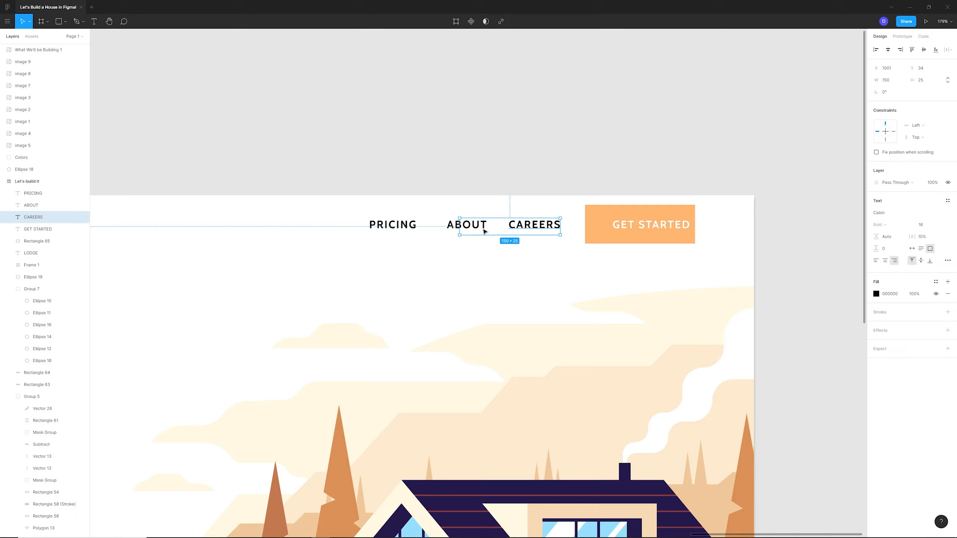
shift+click(394, 227)
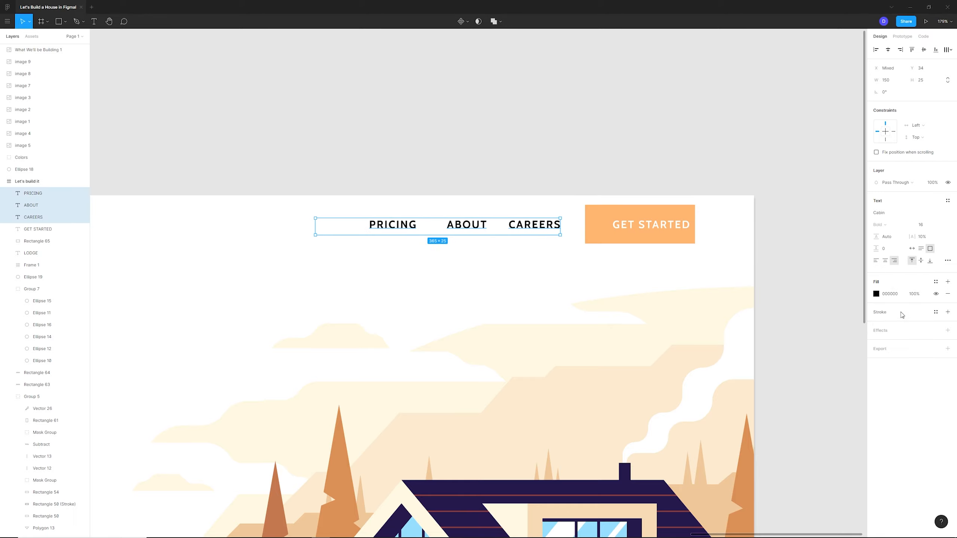
click(881, 294)
click(876, 294)
scroll(758, 222, down, 5)
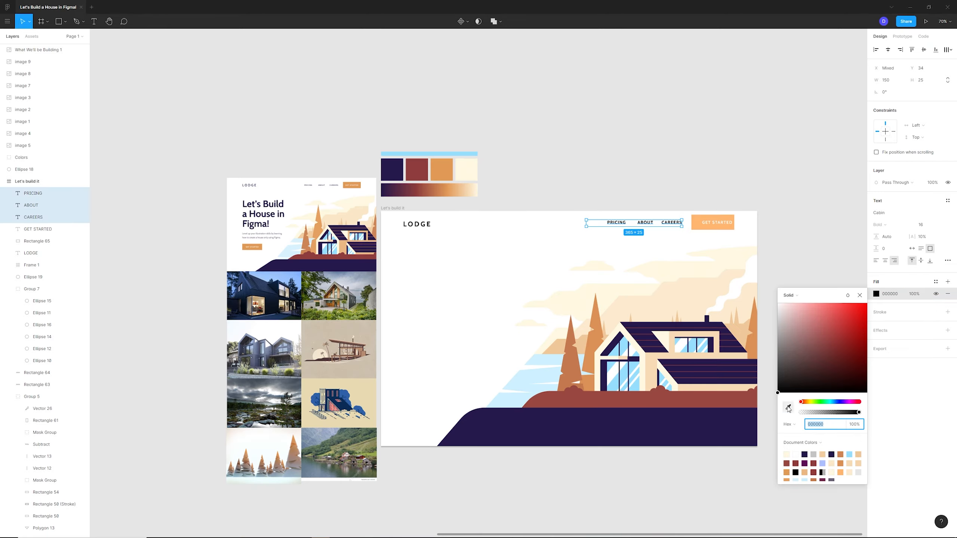
click(788, 408)
click(676, 325)
Step: Shift PRICING and ABOUT left to leave wider, even gaps between the three navigation links
click(762, 320)
scroll(710, 224, up, 4)
click(635, 223)
drag(572, 222, 495, 225)
shift+click(570, 224)
key(shift+Left)
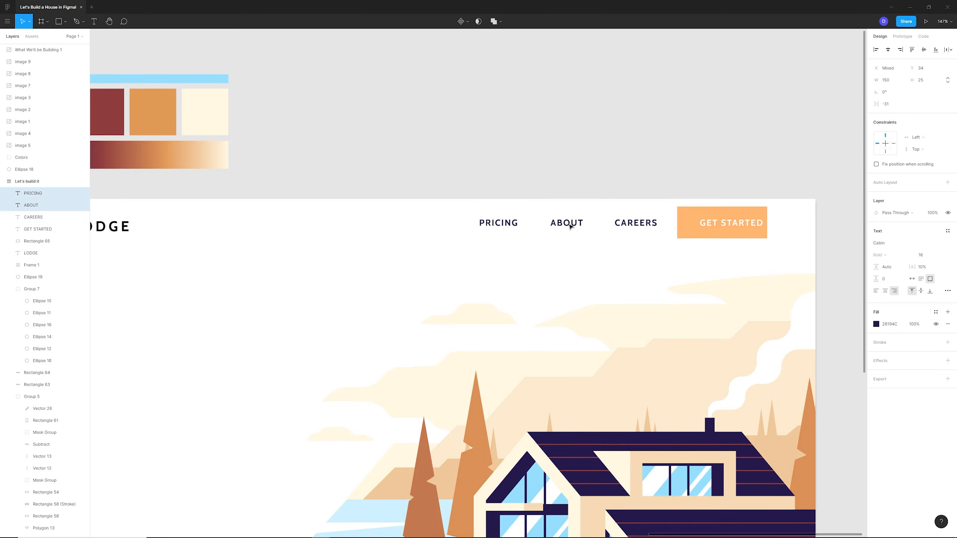
click(621, 204)
Step: Center the GET STARTED text in its orange button and reduce the button's height to 50
scroll(718, 213, down, 5)
scroll(695, 208, up, 2)
click(735, 219)
scroll(765, 216, up, 3)
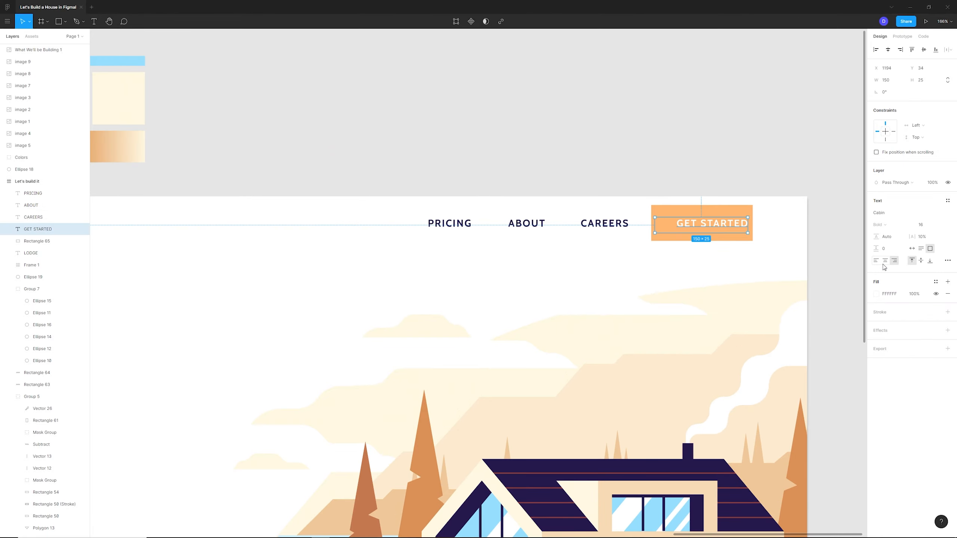
click(678, 236)
scroll(724, 206, up, 3)
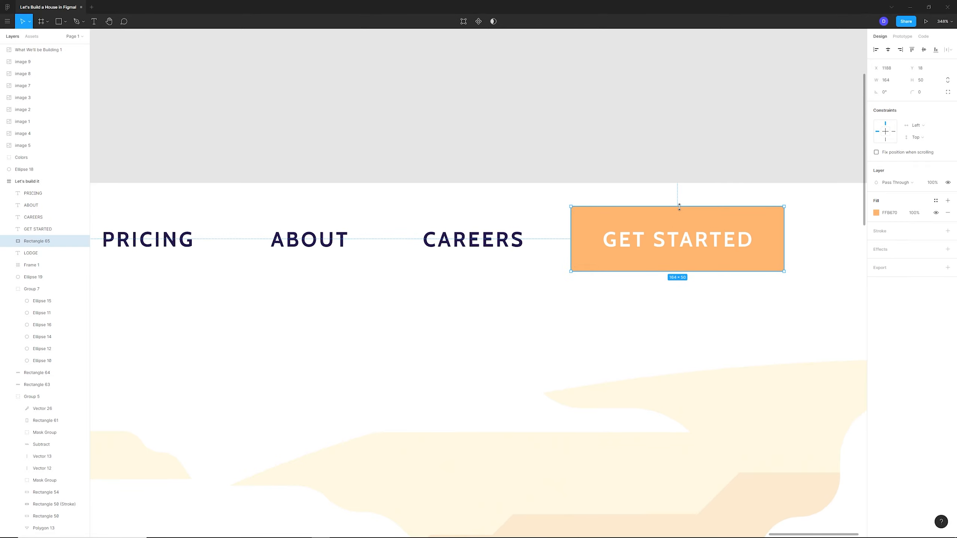
click(758, 169)
Step: Set PRICING, ABOUT and CAREERS to auto width and move the links and button down into line with LODGE
scroll(759, 169, down, 6)
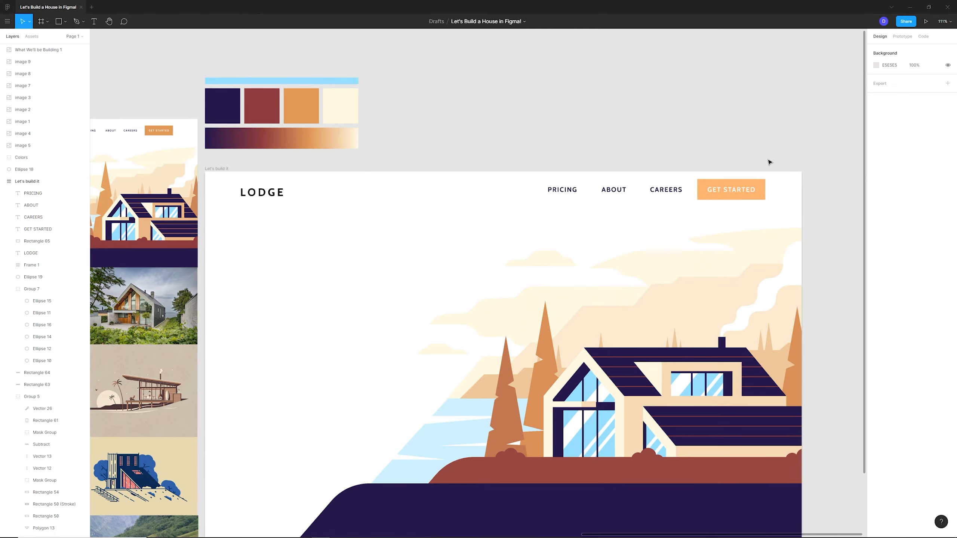
scroll(607, 177, up, 2)
drag(597, 176, 713, 194)
click(682, 156)
click(912, 261)
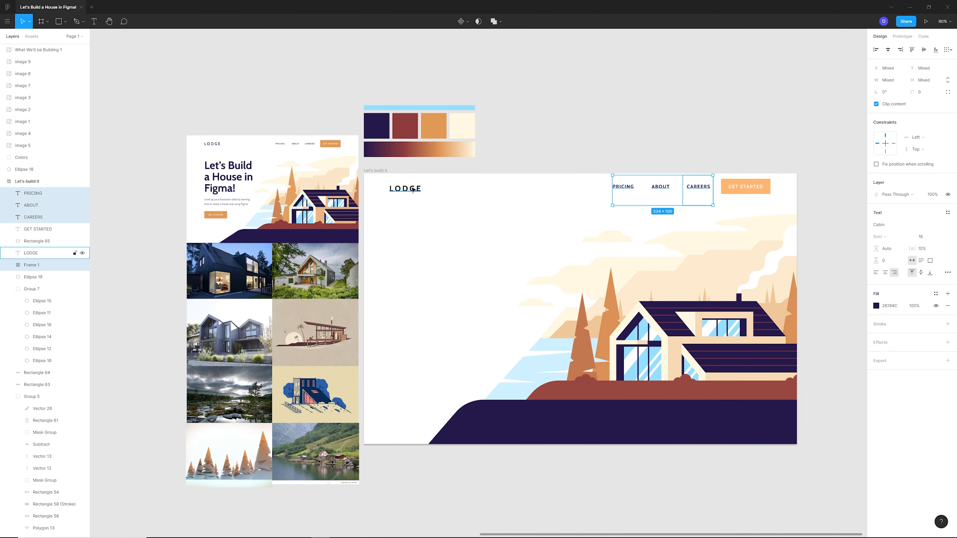
drag(577, 181, 758, 190)
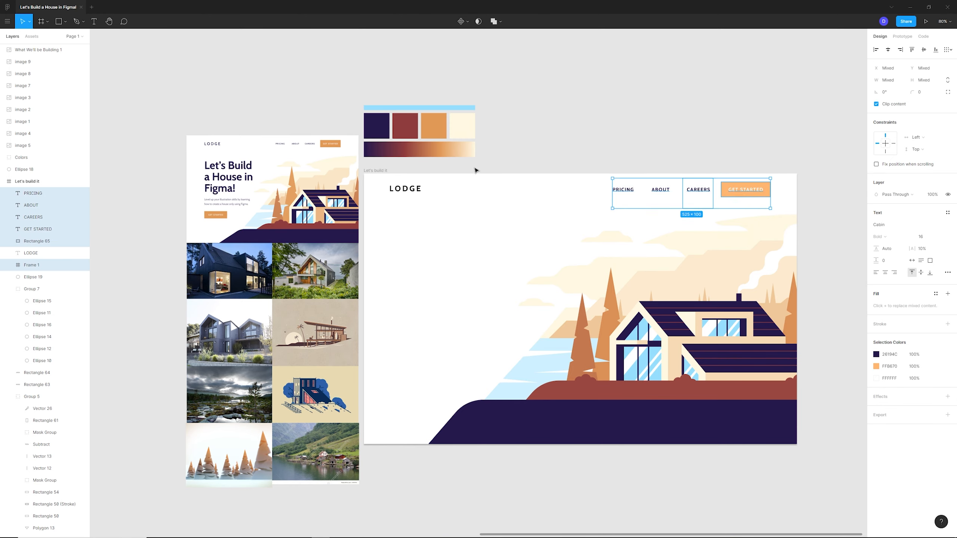
Step: Draw a guide rectangle about 195 × 19 over the LODGE lettering and slide it horizontally to overlap PRICING
click(58, 21)
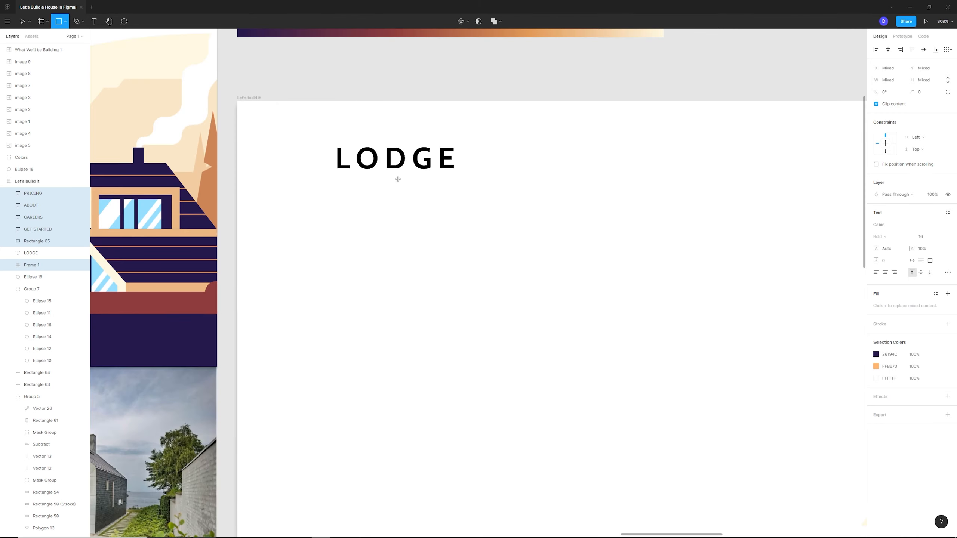
scroll(405, 201, up, 5)
drag(339, 146, 564, 169)
scroll(494, 186, down, 5)
drag(494, 187, 707, 186)
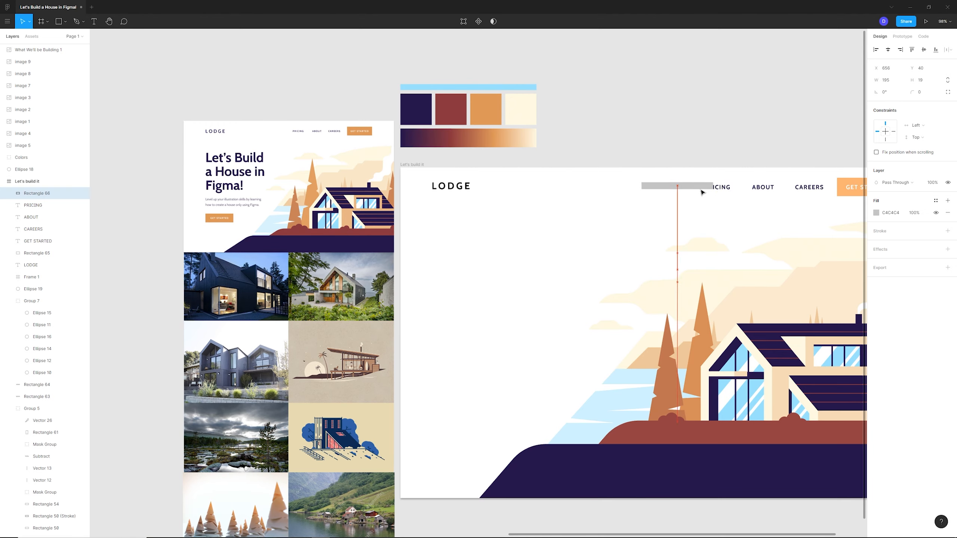
Step: Nudge the navigation links and button vertically until the lettering is centered on the grey guide rectangle
scroll(753, 167, down, 5)
scroll(792, 163, up, 5)
drag(608, 196, 765, 218)
scroll(609, 206, up, 5)
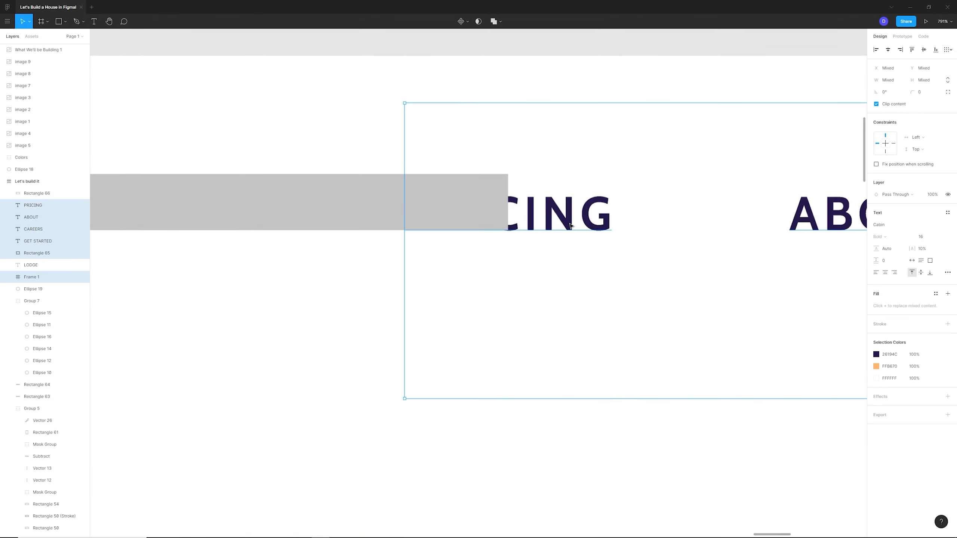
scroll(563, 215, down, 5)
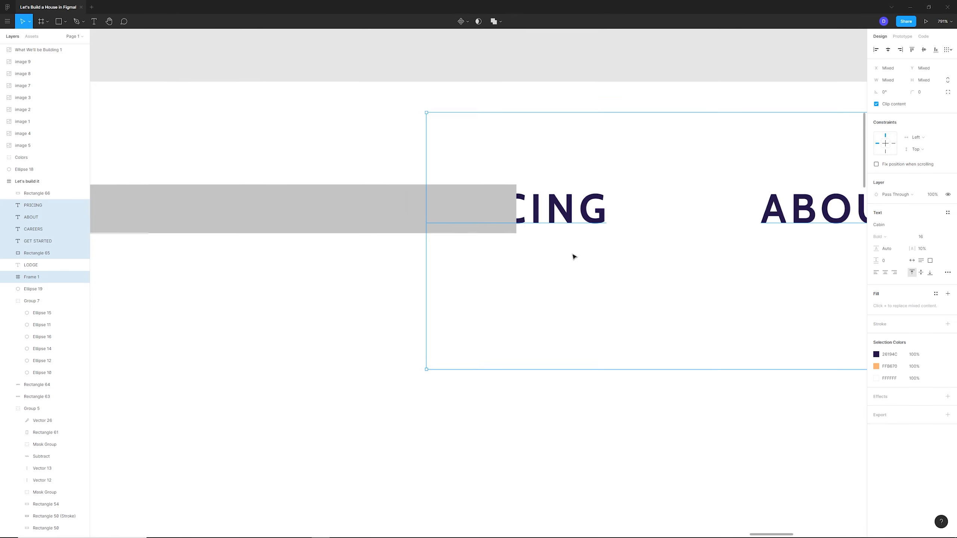
Step: Delete the grey guide rectangle overlapping the PRICING link
click(515, 249)
key(Delete)
scroll(627, 180, up, 2)
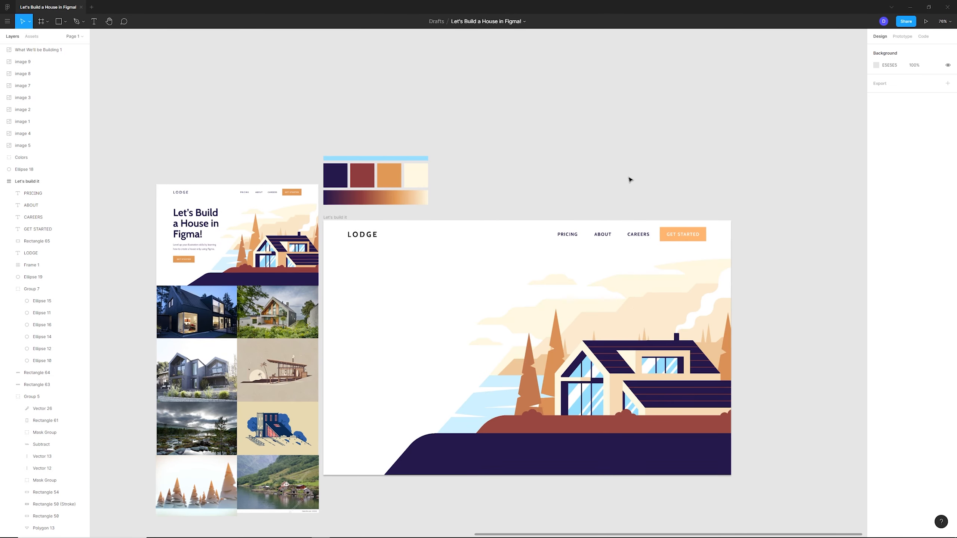
Step: Move the LODGE logo, navigation links and GET STARTED button together about 20 px down
drag(342, 230, 705, 256)
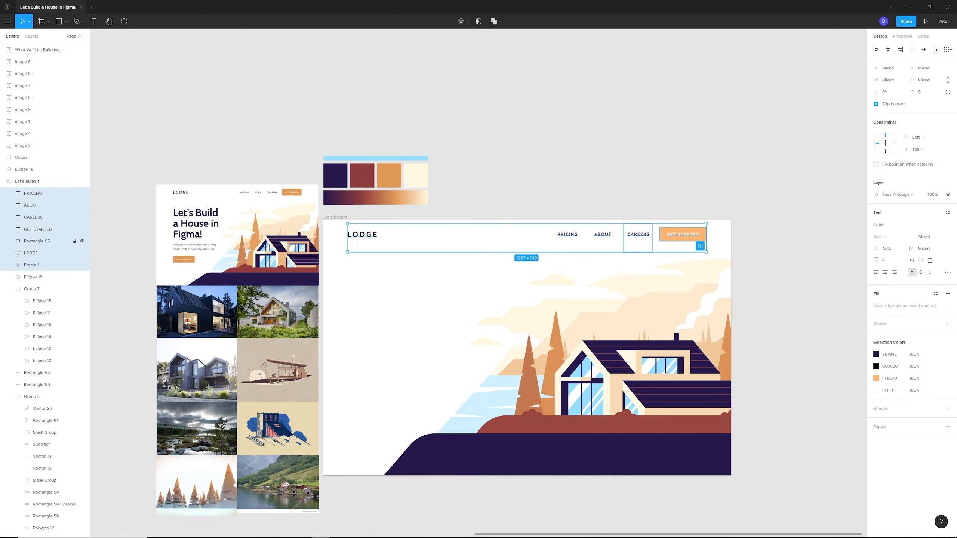
key(shift+Down)
key(shift+Left)
key(shift+Right)
key(shift+Down)
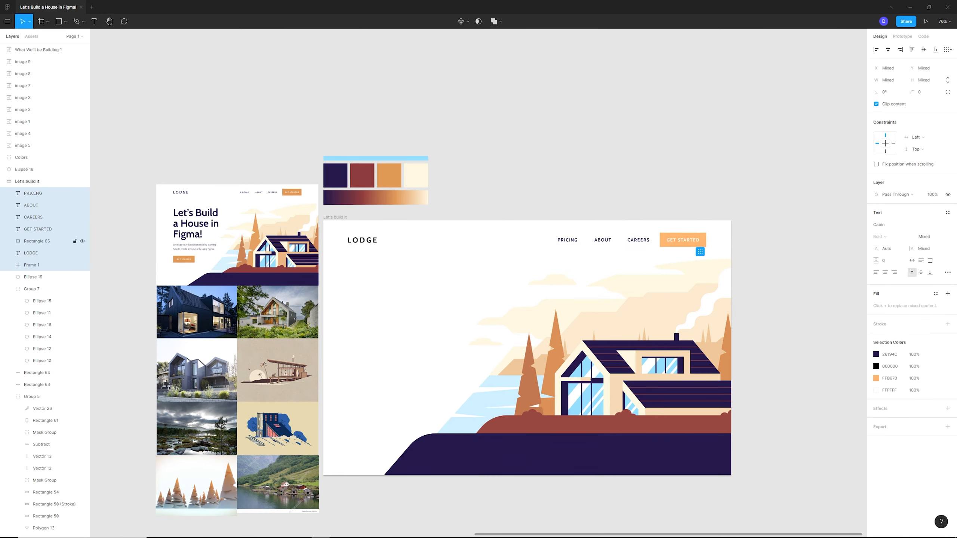
click(790, 199)
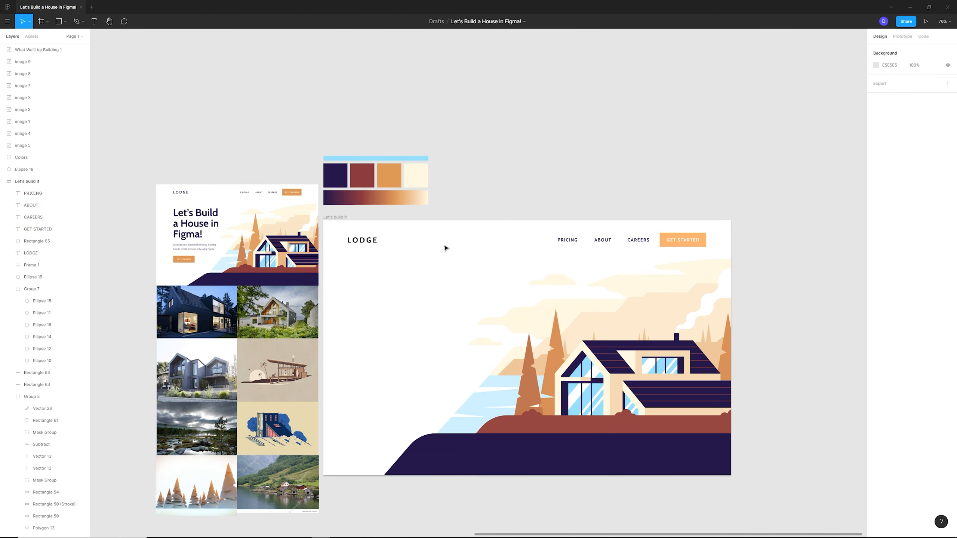
Step: Duplicate the LODGE text below the logo and set the copy to font size 85 with 2% letter spacing
scroll(646, 171, down, 3)
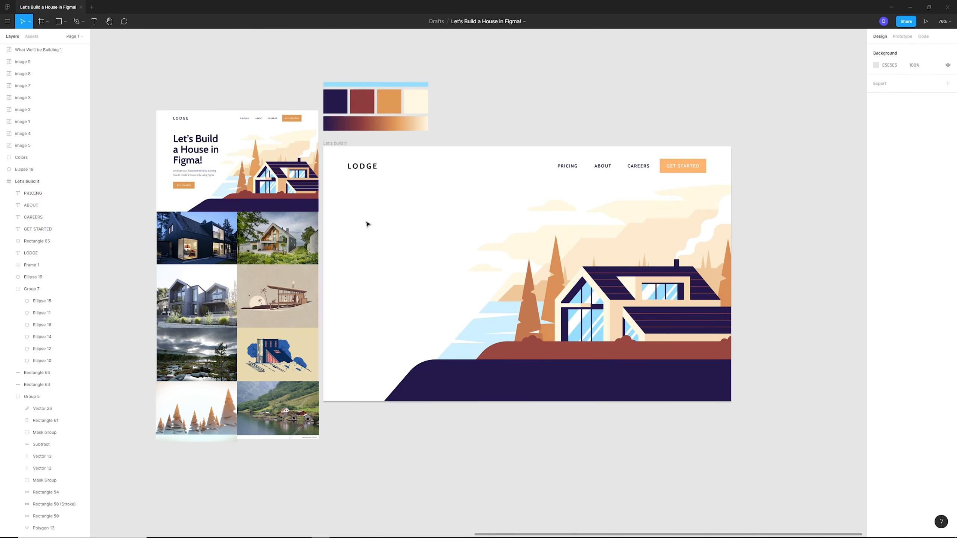
click(368, 169)
drag(368, 168, 368, 228)
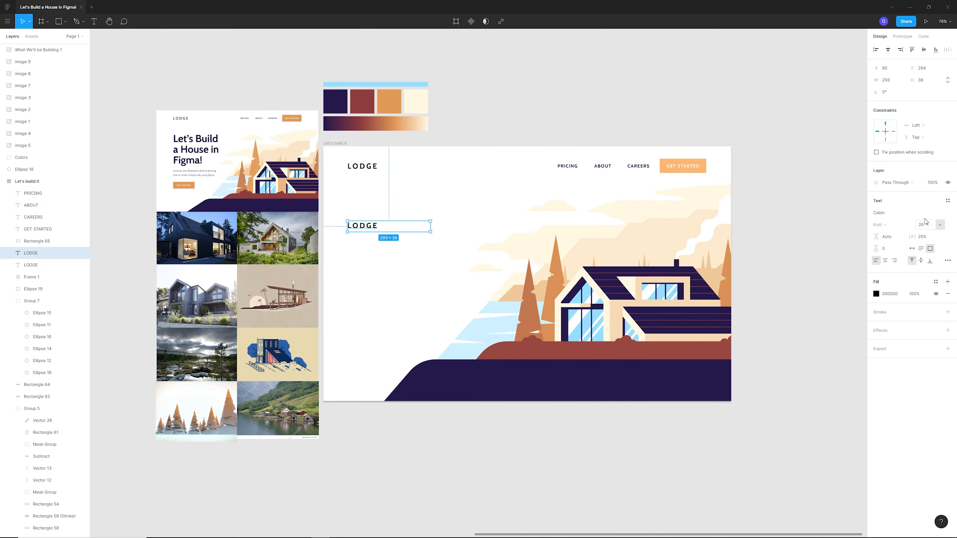
click(925, 237)
text(2)
key(Return)
click(927, 226)
key(Return)
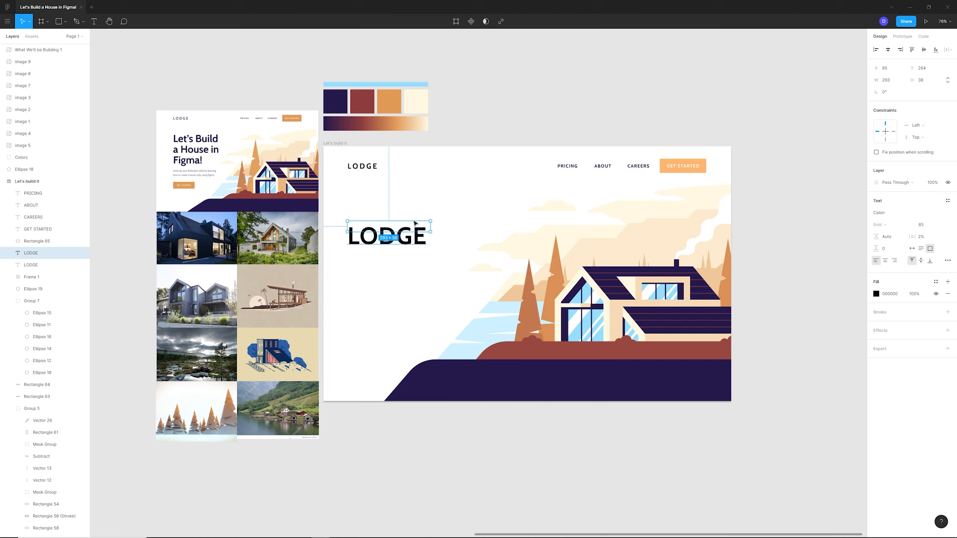
Step: Change the copy's text to "Let's Build a House in Figma!" and fit it on three lines in a text box about 469 × 326
double_click(384, 237)
text(Let's Build a House in Figma!)
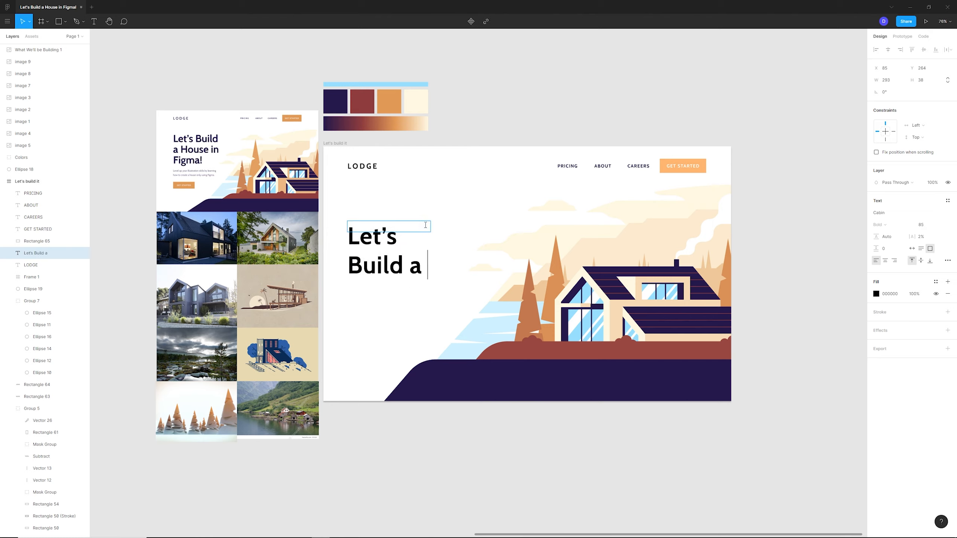
key(Escape)
drag(433, 228, 481, 302)
drag(431, 251, 430, 241)
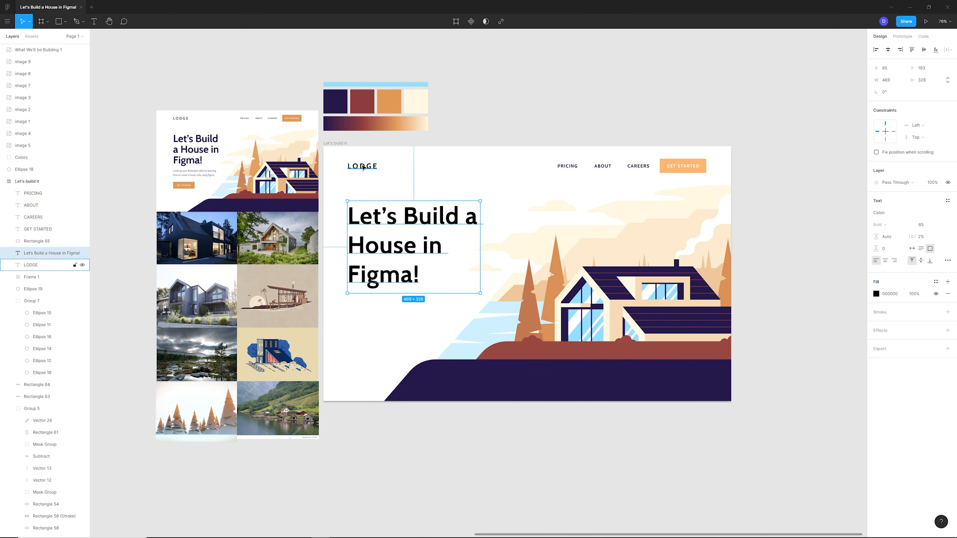
Step: Recolor the heading and LODGE logo with the dark navy 28194C sampled from the illustration
shift+click(31, 265)
click(875, 324)
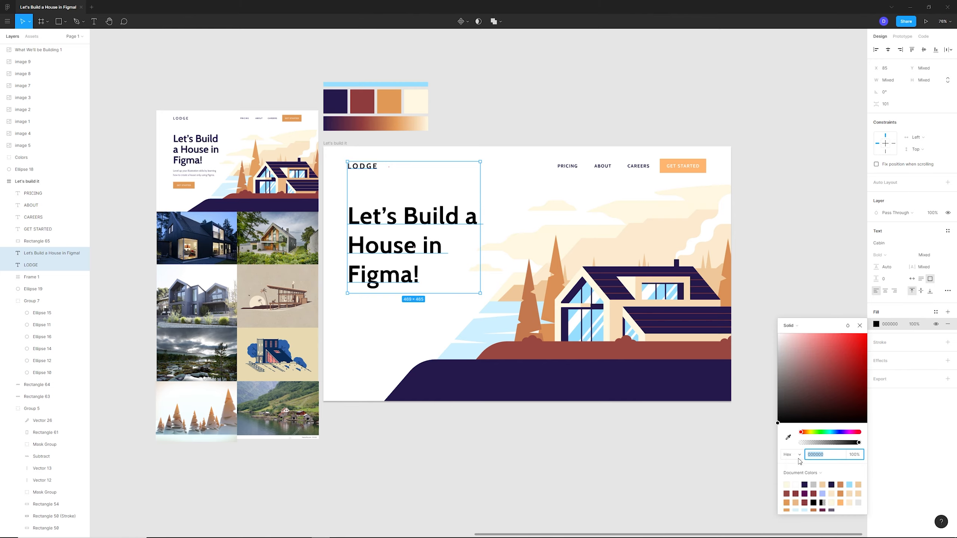
click(788, 437)
click(546, 383)
click(624, 482)
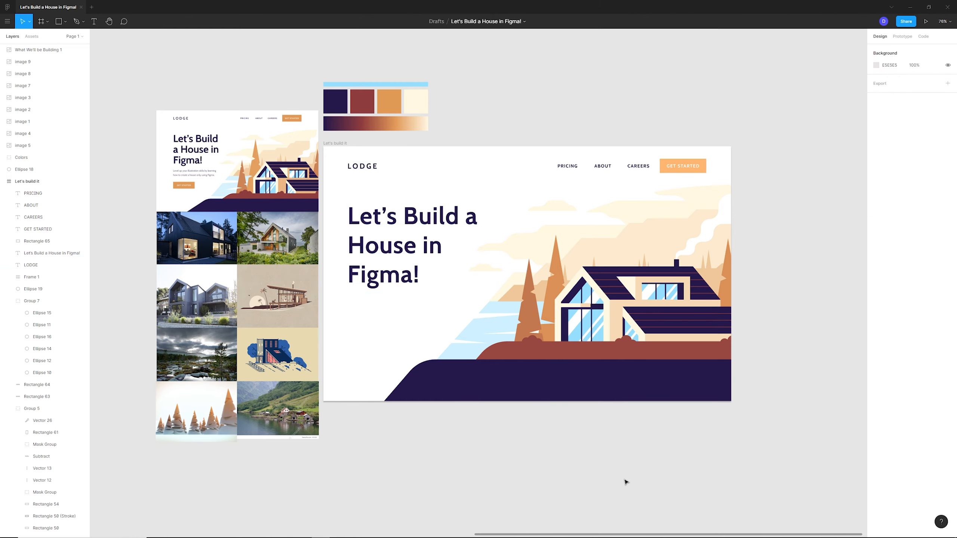
Step: Move the heading up to about Y 148 and set its line height to 96
click(392, 231)
drag(392, 232, 390, 222)
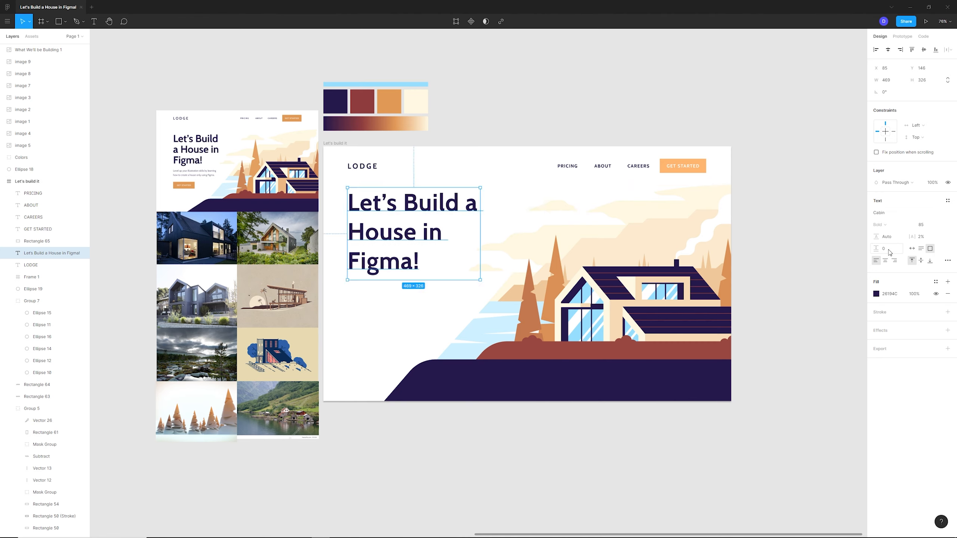
click(886, 238)
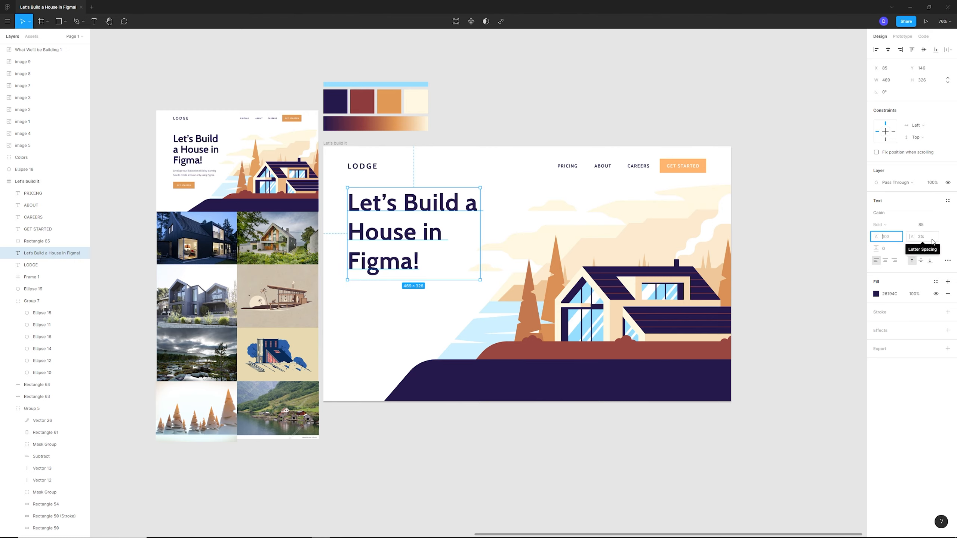
text(8)
key(Return)
click(896, 238)
key(Up)
key(Up)
key(Up)
key(Up)
key(Up)
key(Up)
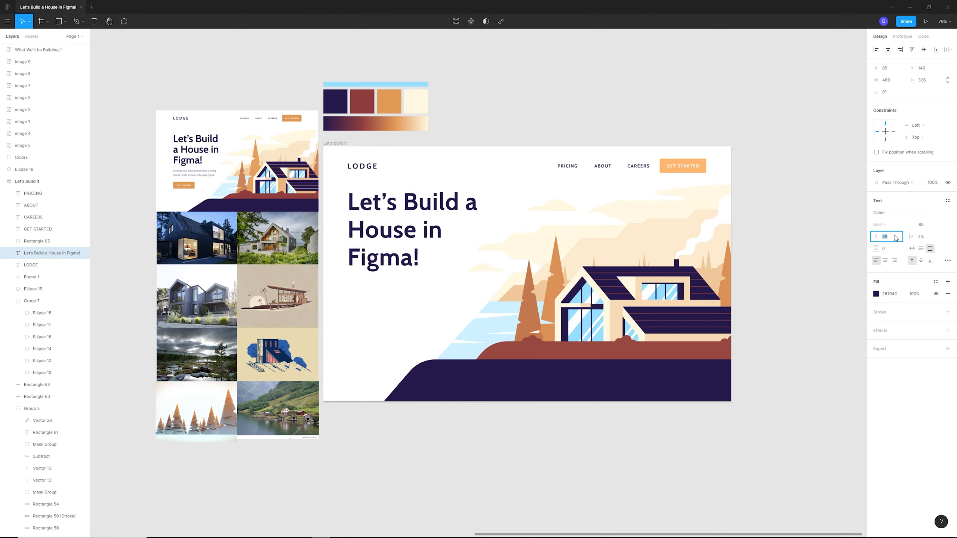
click(377, 297)
Step: Duplicate the heading directly below itself and set the copy's font size to 20
click(391, 216)
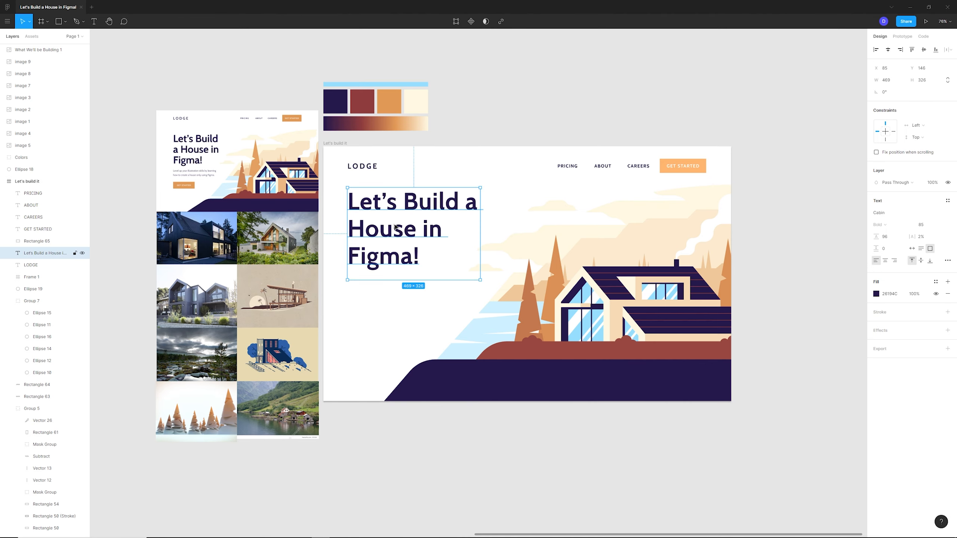
drag(392, 216, 392, 308)
click(922, 224)
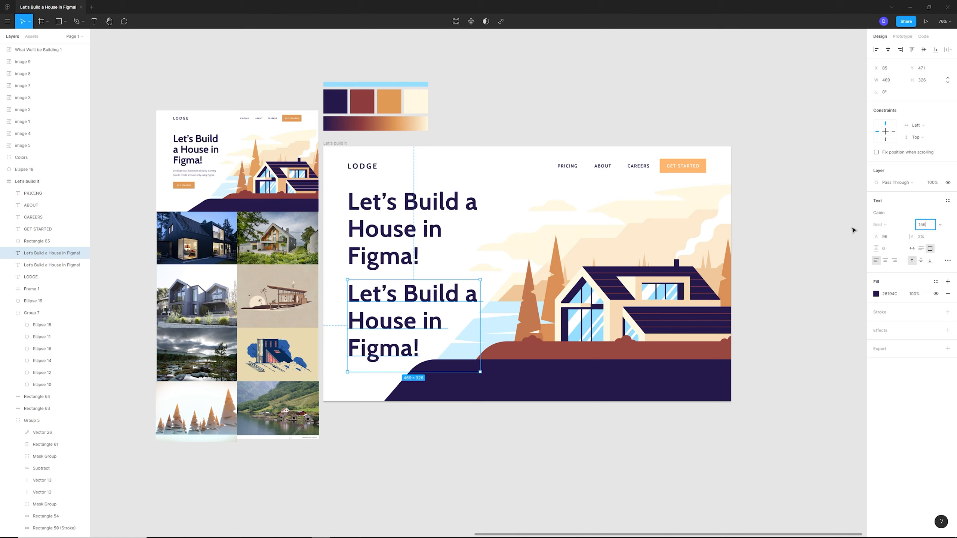
key(Return)
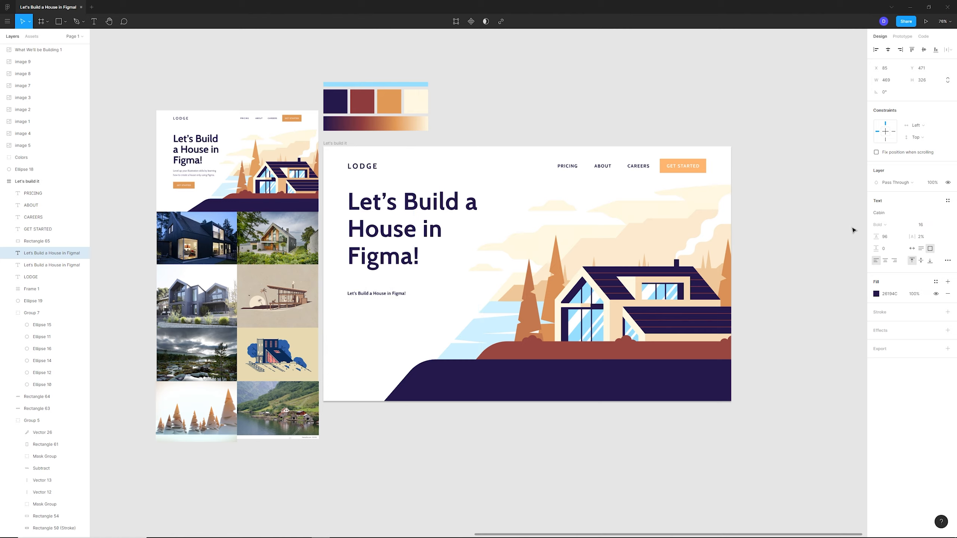
click(923, 225)
key(Up)
key(Up)
key(Up)
key(Up)
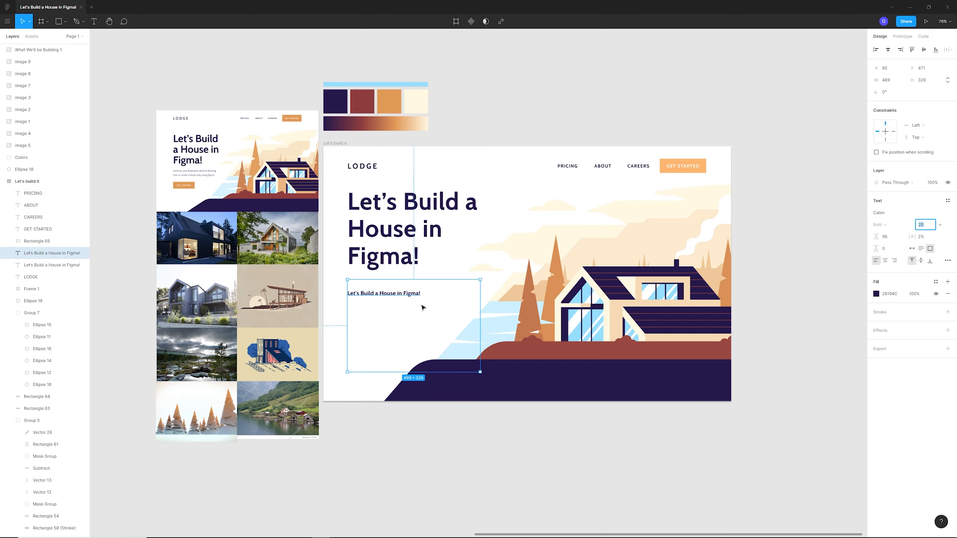
Step: Set the small text's line height to 28 and position it beneath the heading at about Y 469
drag(420, 297, 419, 286)
click(892, 239)
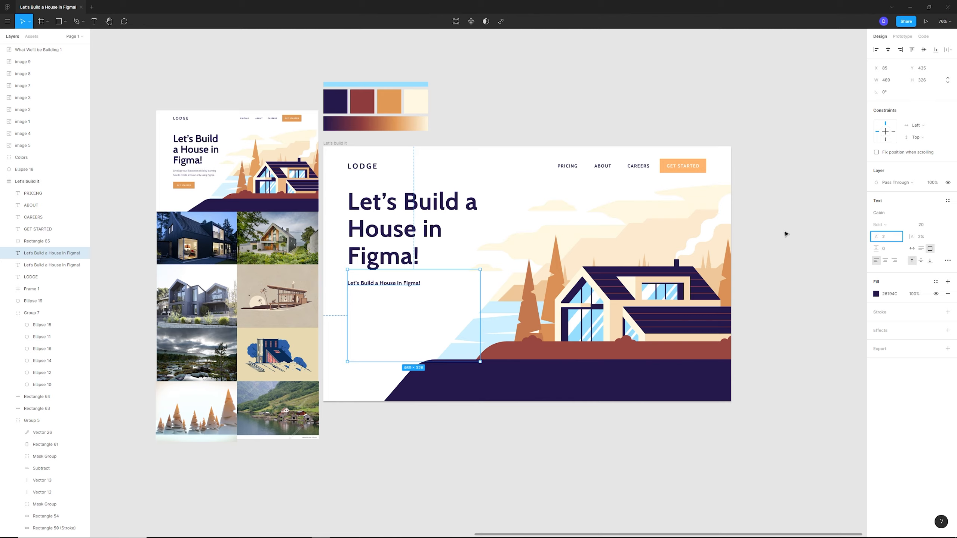
key(Return)
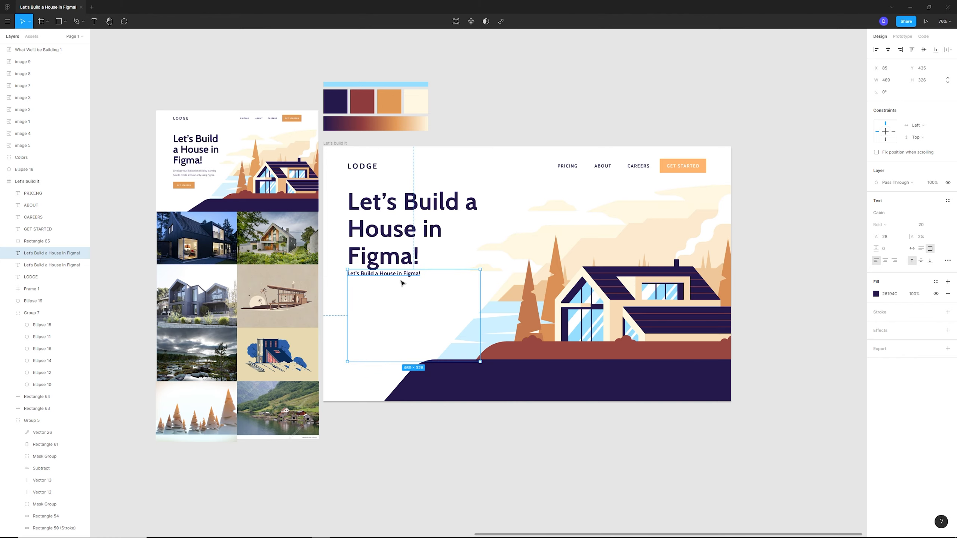
drag(410, 270, 408, 284)
key(ctrl+z)
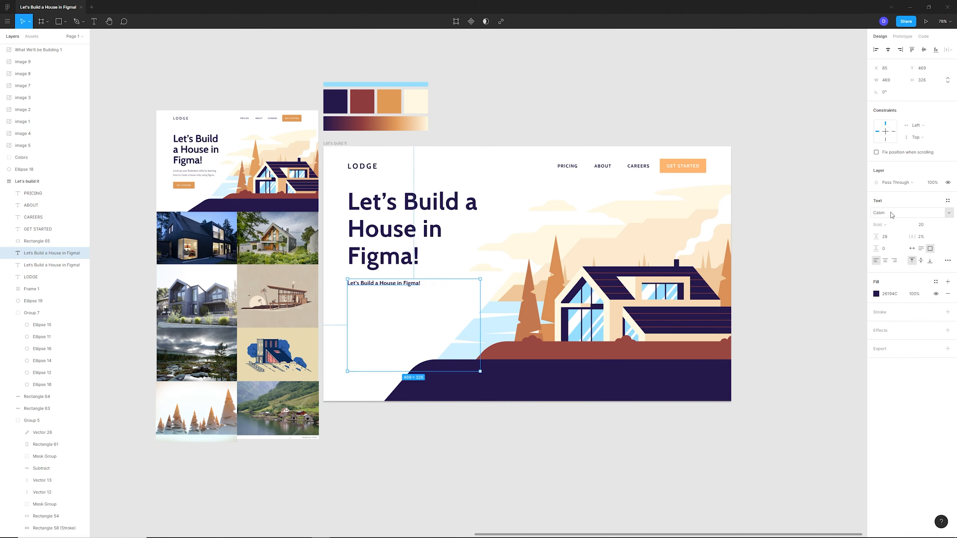
Step: Change the small text's font to Open Sans Regular
click(891, 213)
text(Open Sans)
key(Return)
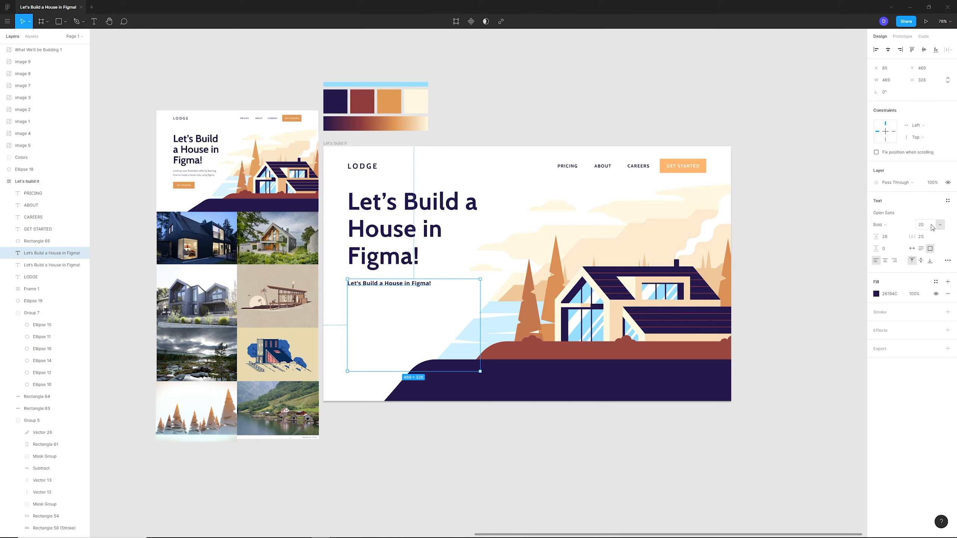
click(894, 229)
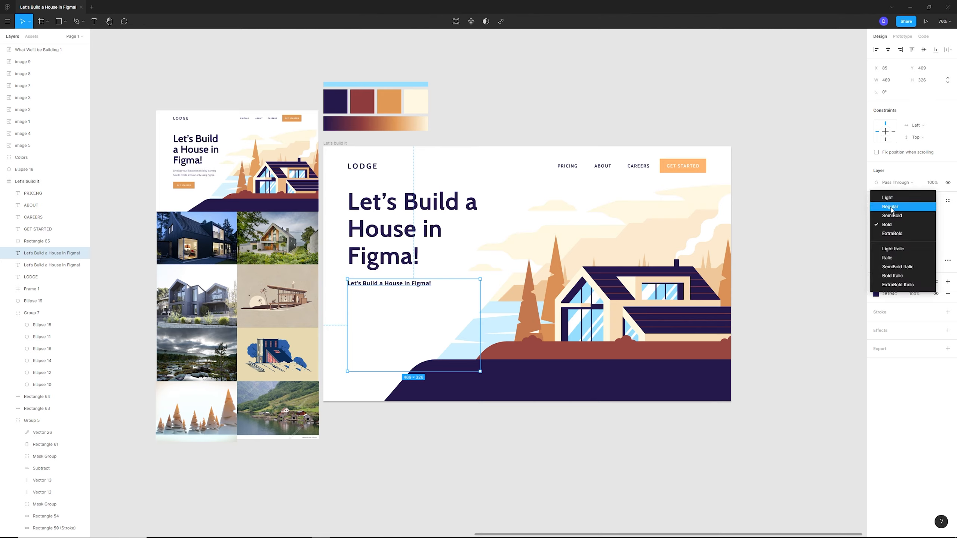
click(891, 208)
Step: Replace the small text with "Level up your illustration skills by learning how to create a house only using Figma."
double_click(430, 286)
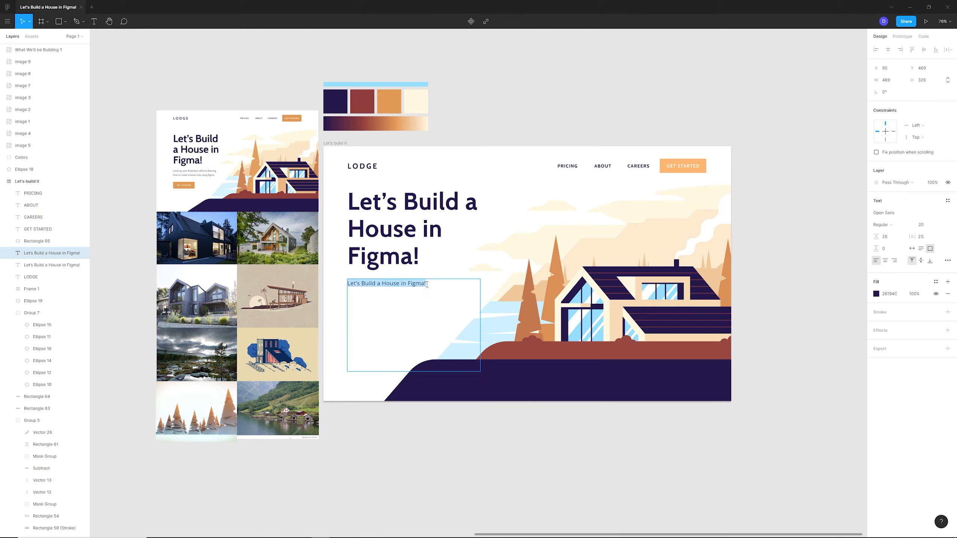
text(Level up your illustration skills by )
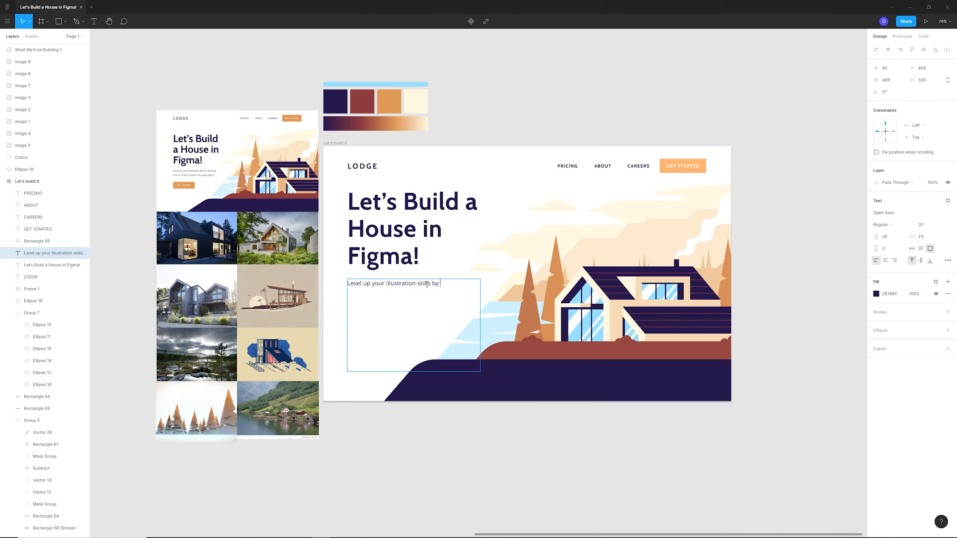
text(learning how to create a house only using fi)
key(Escape)
Step: Set the paragraph's line height to 38
click(890, 238)
key(Up)
key(Up)
key(Up)
key(Up)
key(Up)
key(Up)
key(Up)
key(Up)
key(Up)
key(Up)
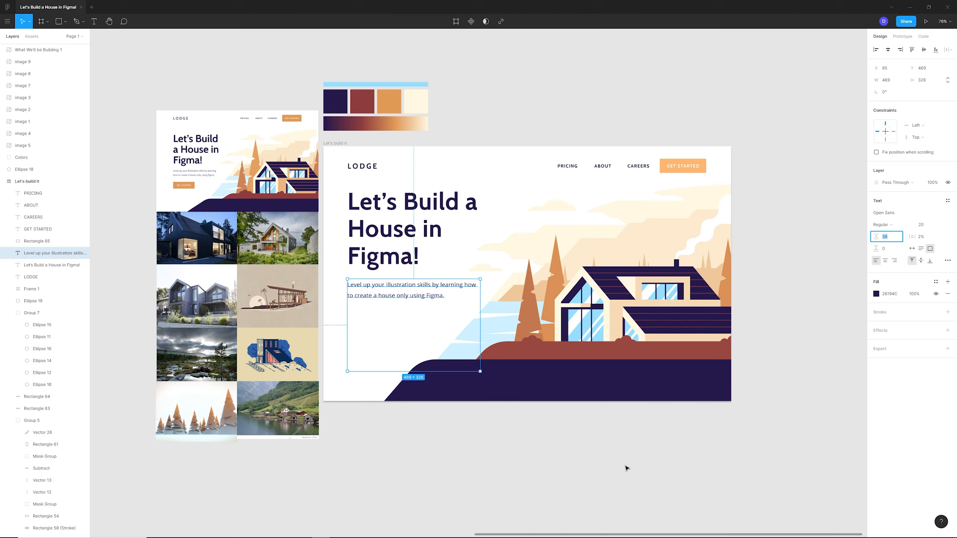
click(642, 511)
Step: Resize the paragraph's text box to about 428 × 97
click(441, 300)
drag(480, 325, 468, 325)
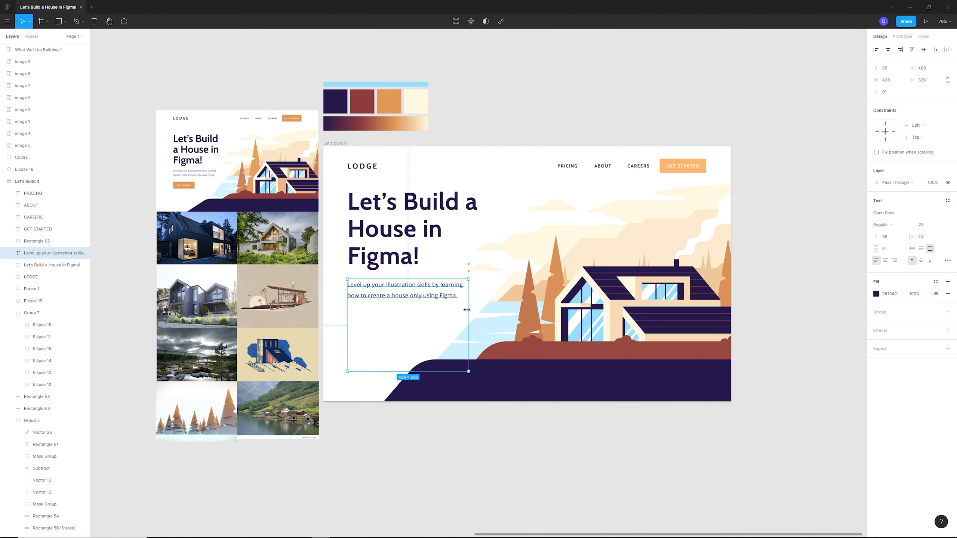
drag(413, 371, 414, 306)
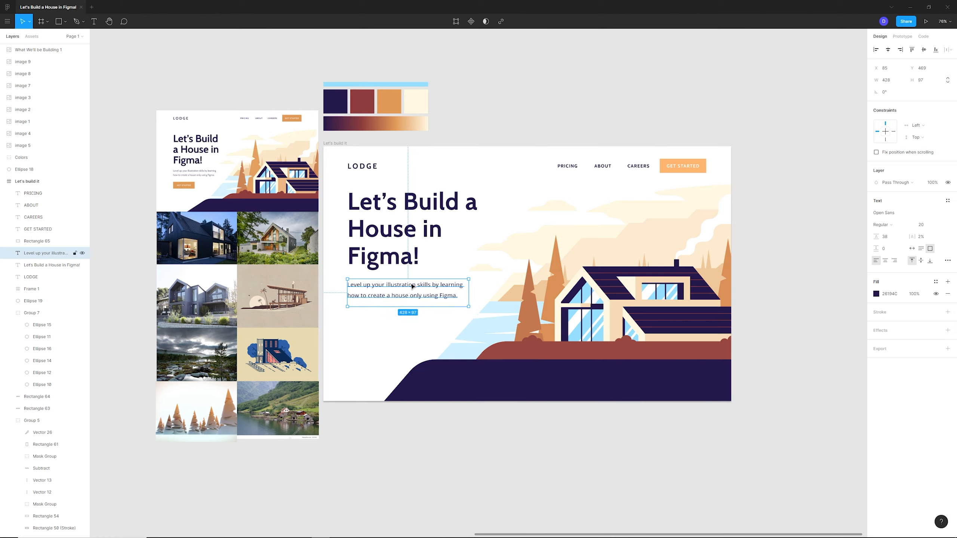
Step: Duplicate the GET STARTED text and its orange rectangle below the paragraph, aligned with its left edge
click(680, 166)
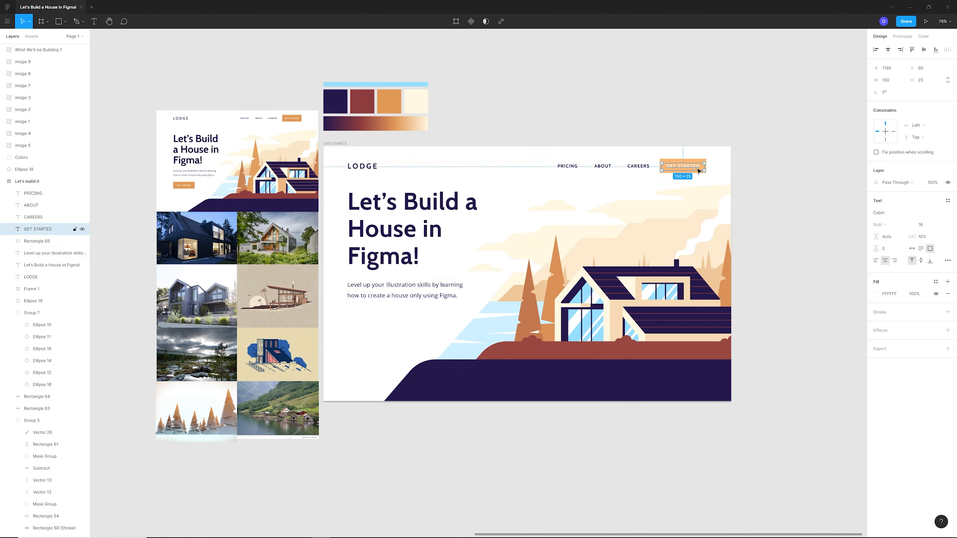
shift+click(701, 171)
drag(686, 168, 379, 323)
click(373, 353)
Step: Recolor both GET STARTED button rectangles with the orange E29A57 sampled from the color palette
click(386, 326)
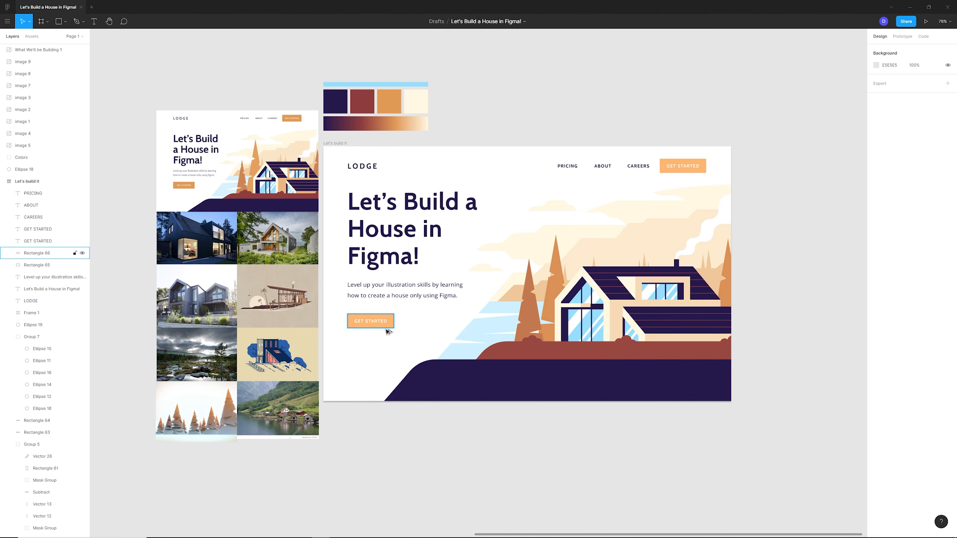
shift+click(704, 170)
click(876, 213)
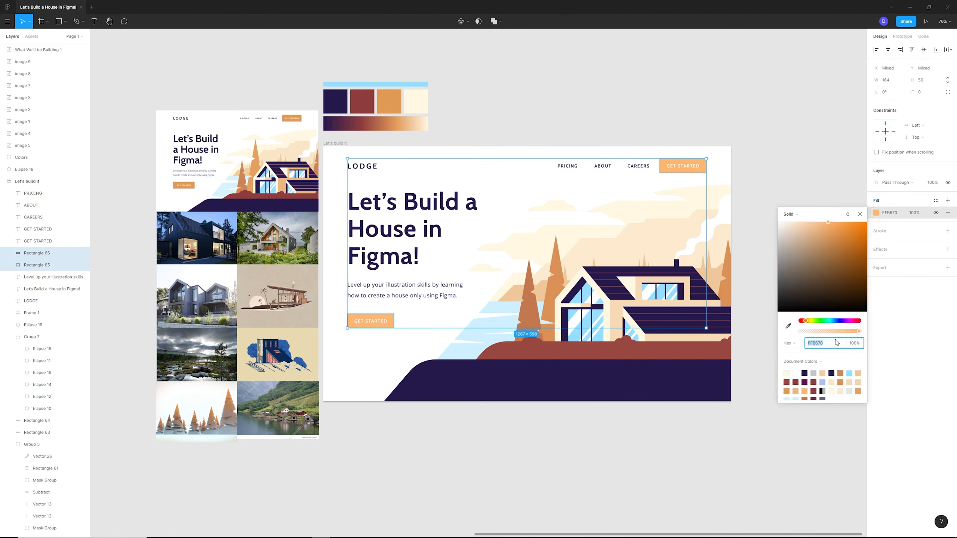
click(787, 325)
click(396, 102)
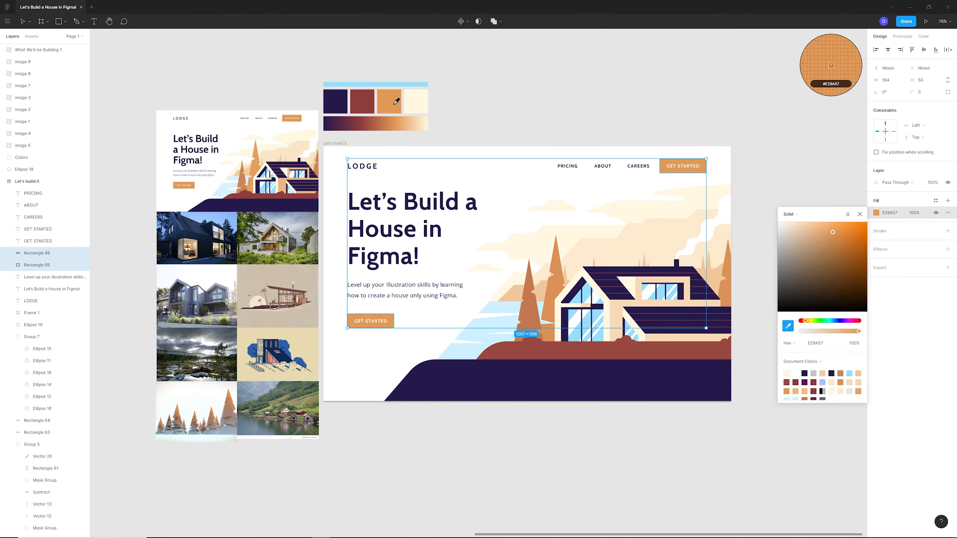
click(683, 102)
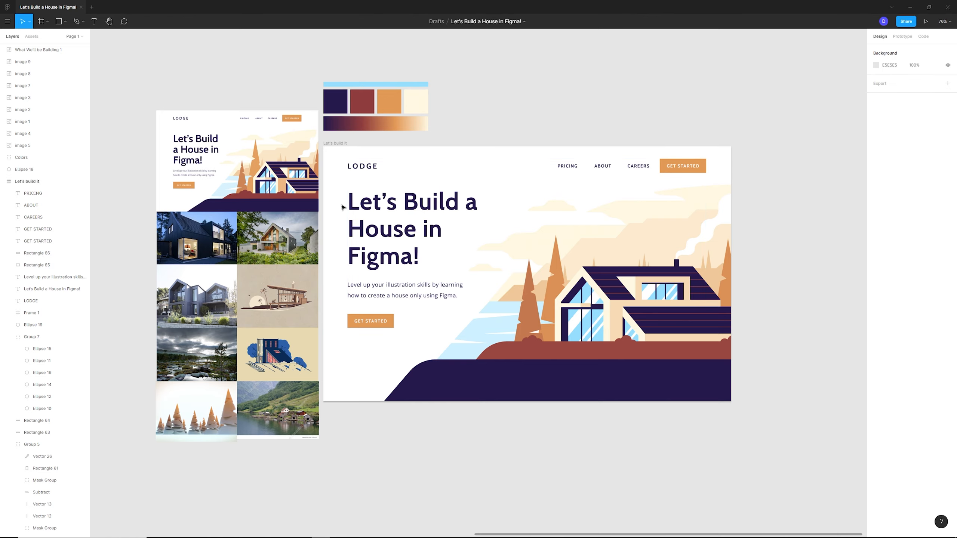
drag(341, 204, 400, 324)
drag(394, 229, 394, 244)
key(ctrl+z)
Step: Group the GET STARTED text and rectangle of the button below the paragraph
click(357, 347)
drag(357, 349, 352, 325)
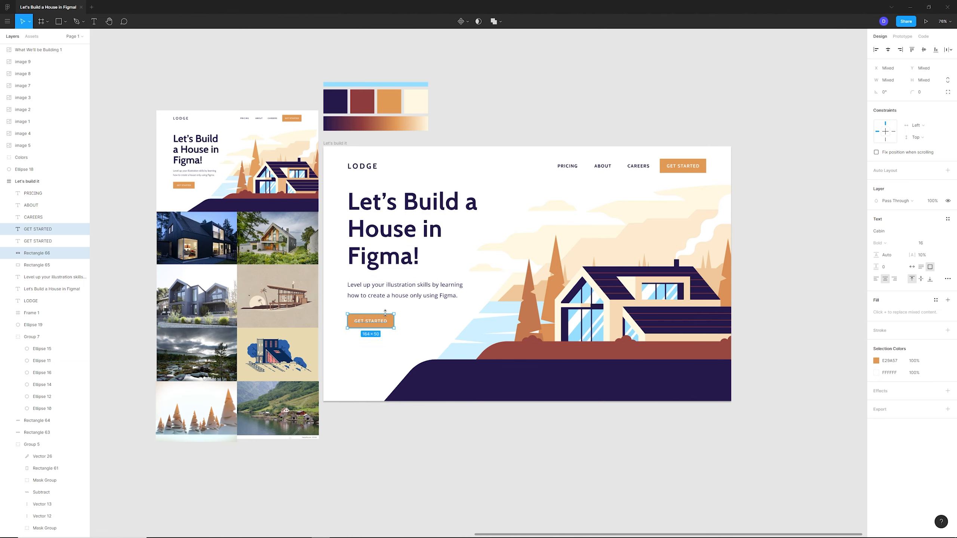
key(ctrl+g)
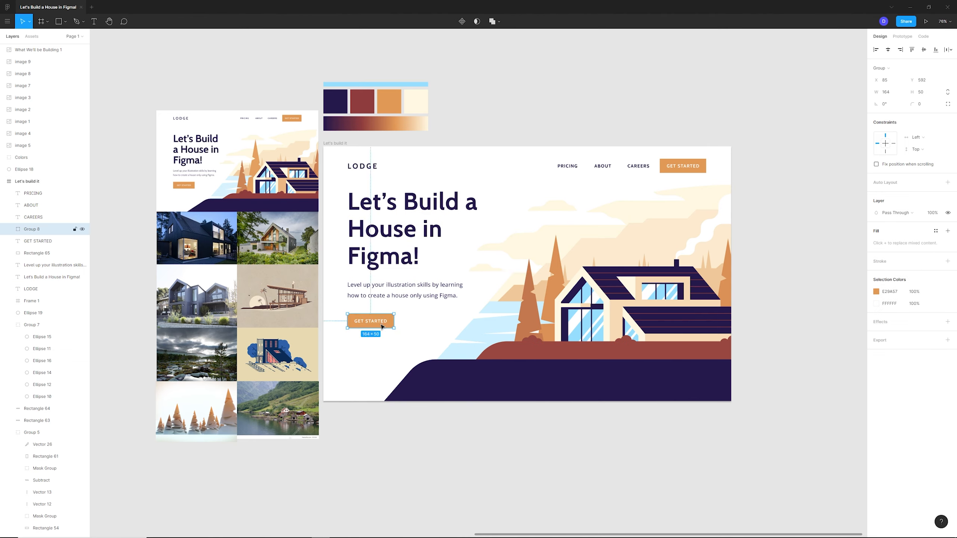
Step: Move the heading, paragraph and lower GET STARTED button down together, and narrow the heading's text box to about 446 wide
shift+click(377, 290)
shift+click(389, 223)
drag(385, 240, 385, 256)
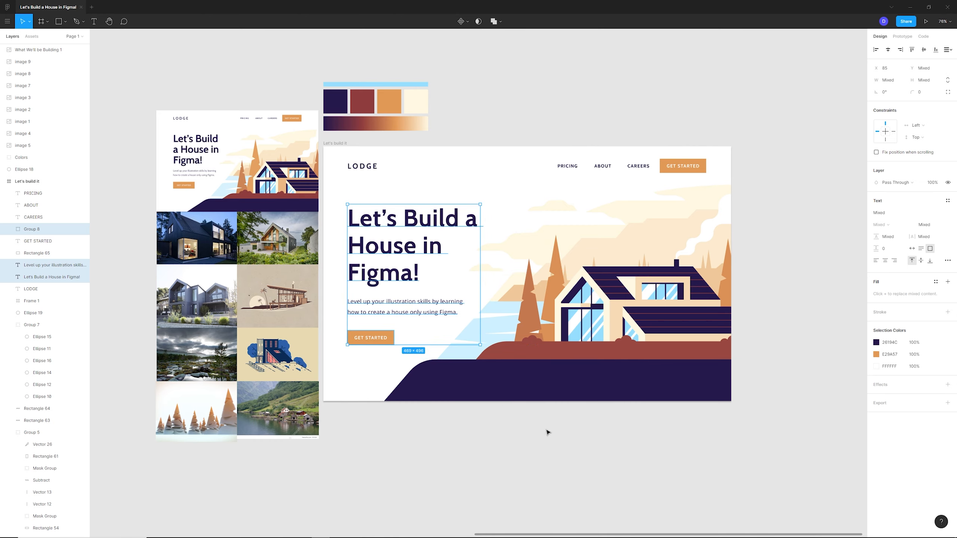
click(546, 432)
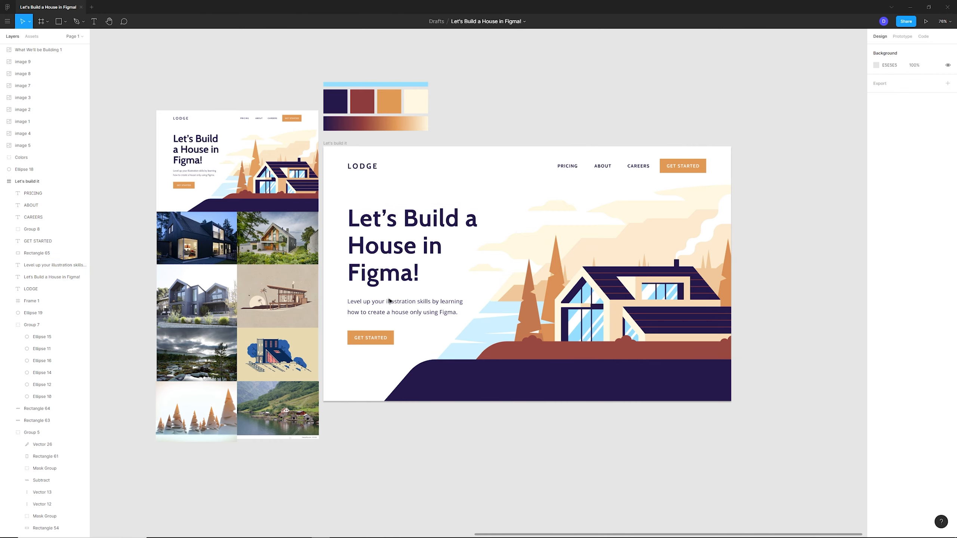
click(414, 245)
drag(480, 253, 474, 254)
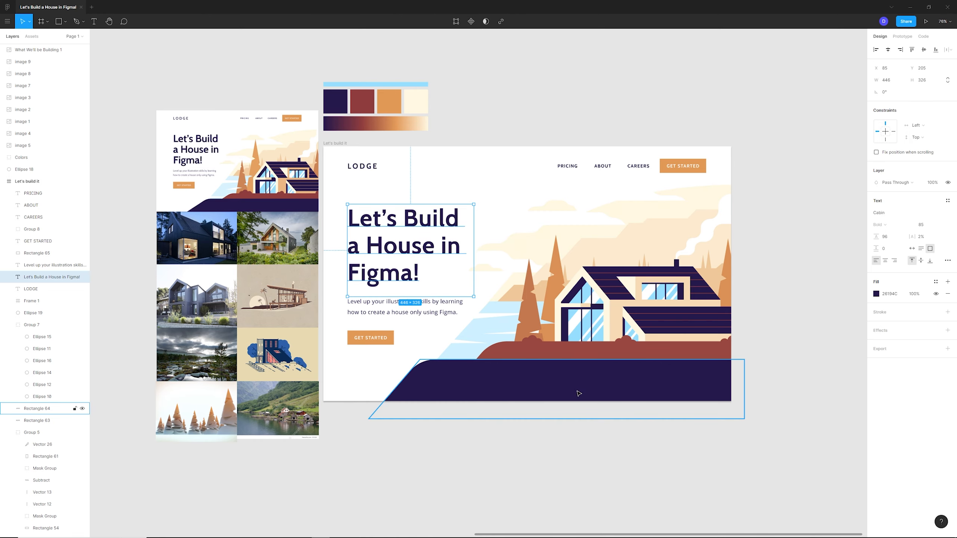
Step: Group all the house illustration layers, including the landscape, trees, clouds and smoke, and move the group right to about X 4509
drag(470, 434, 775, 192)
shift+click(412, 240)
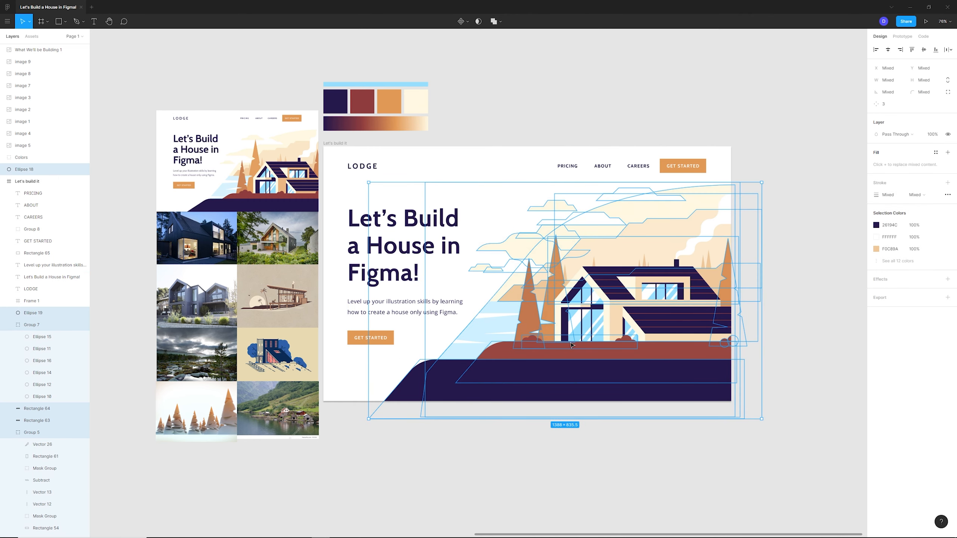
key(ctrl+g)
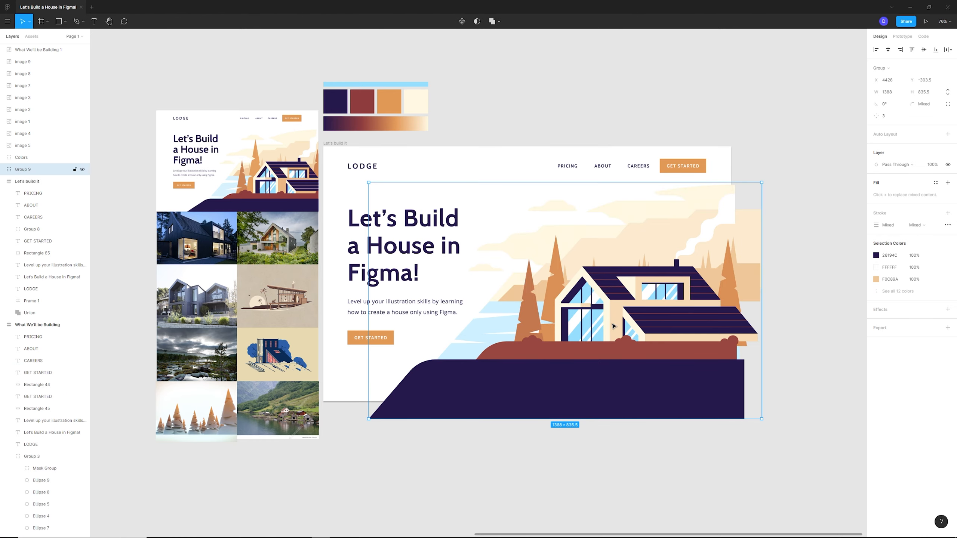
drag(571, 316, 595, 316)
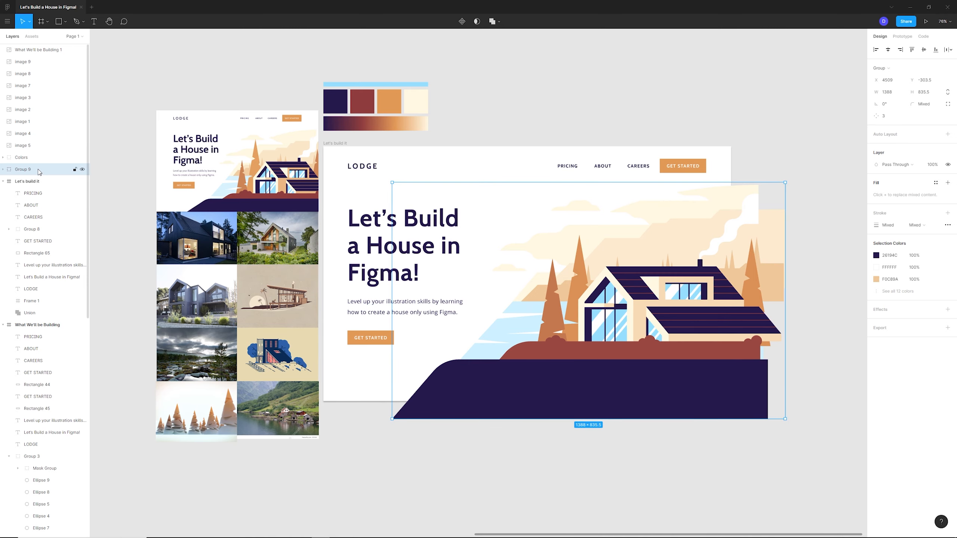
Step: Place the illustration group inside the "Let's build it" frame's layers and shift it left, closer to the heading and paragraph
drag(41, 192, 41, 190)
click(593, 470)
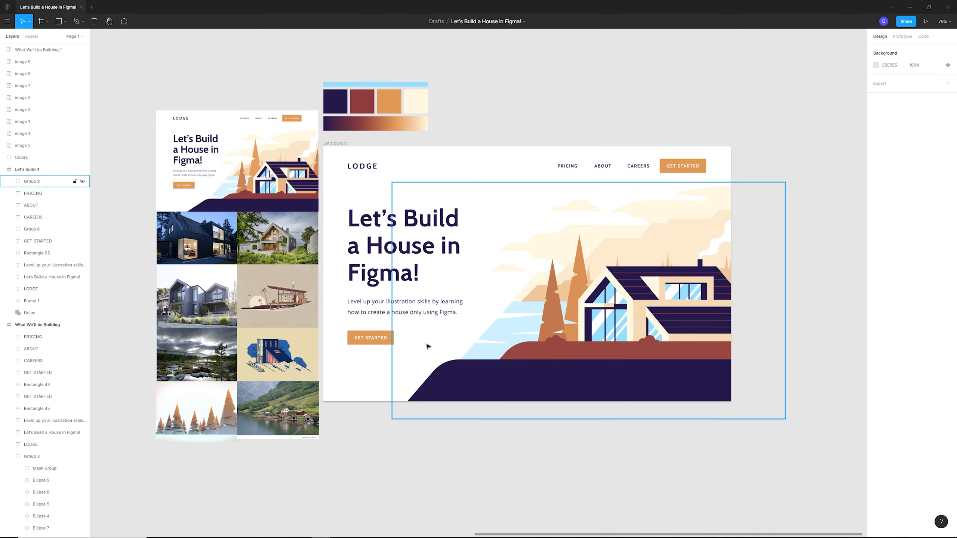
drag(594, 338, 576, 335)
key(Escape)
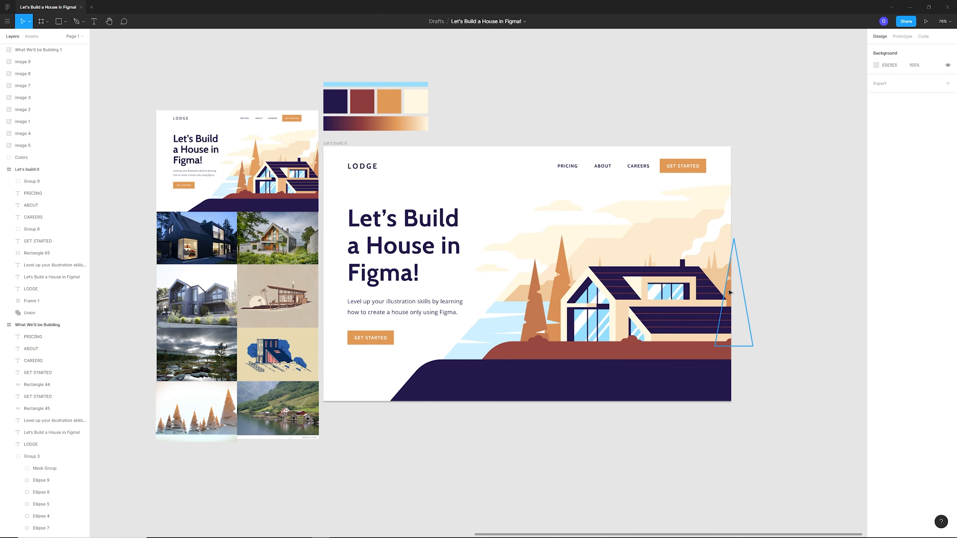
ctrl+click(729, 292)
double_click(728, 293)
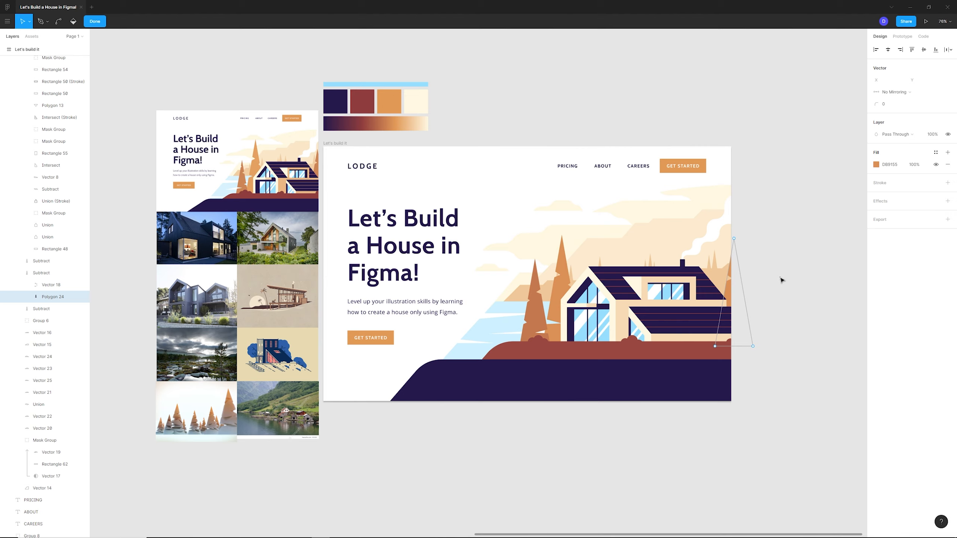
double_click(782, 280)
drag(727, 290, 714, 289)
key(ctrl+z)
click(813, 290)
double_click(727, 289)
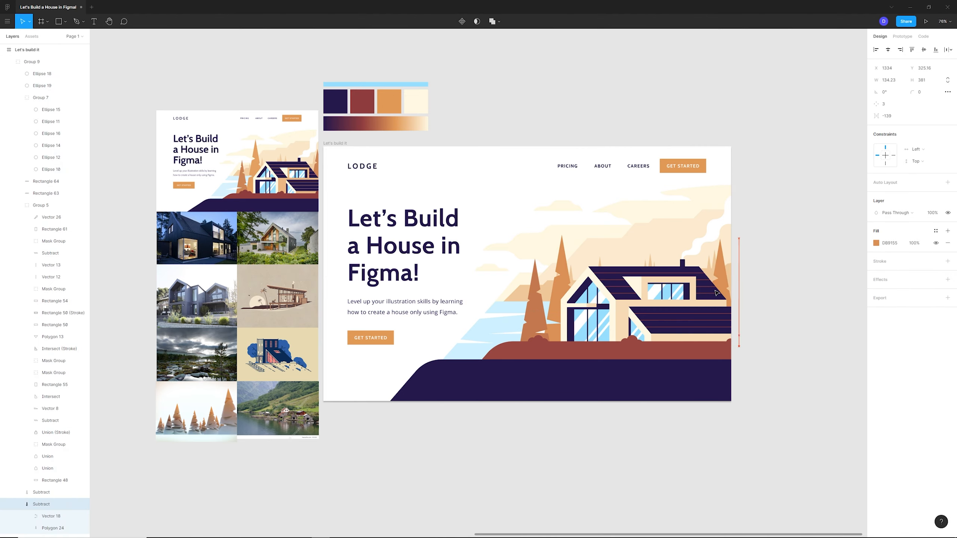
key(Escape)
Step: Shift the whole illustration group slightly right within the landing page frame
drag(660, 328, 671, 328)
key(ctrl+z)
click(699, 421)
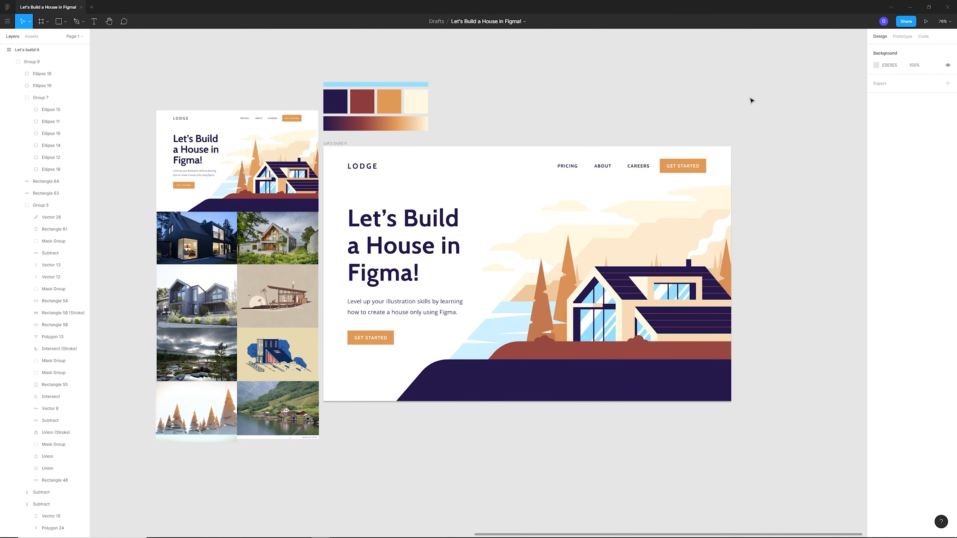